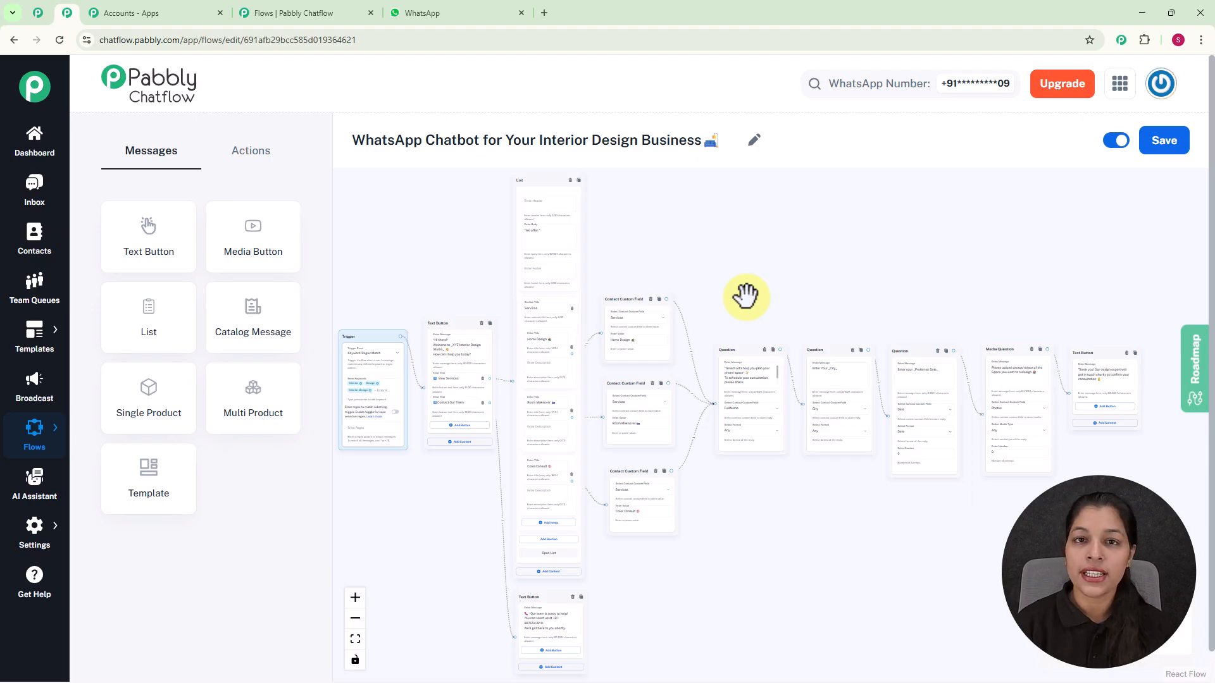
Switch to WhatsApp Web and send the message "Interior Design" in the test number chat
{"action": "left_click", "coordinate": [439, 10]}
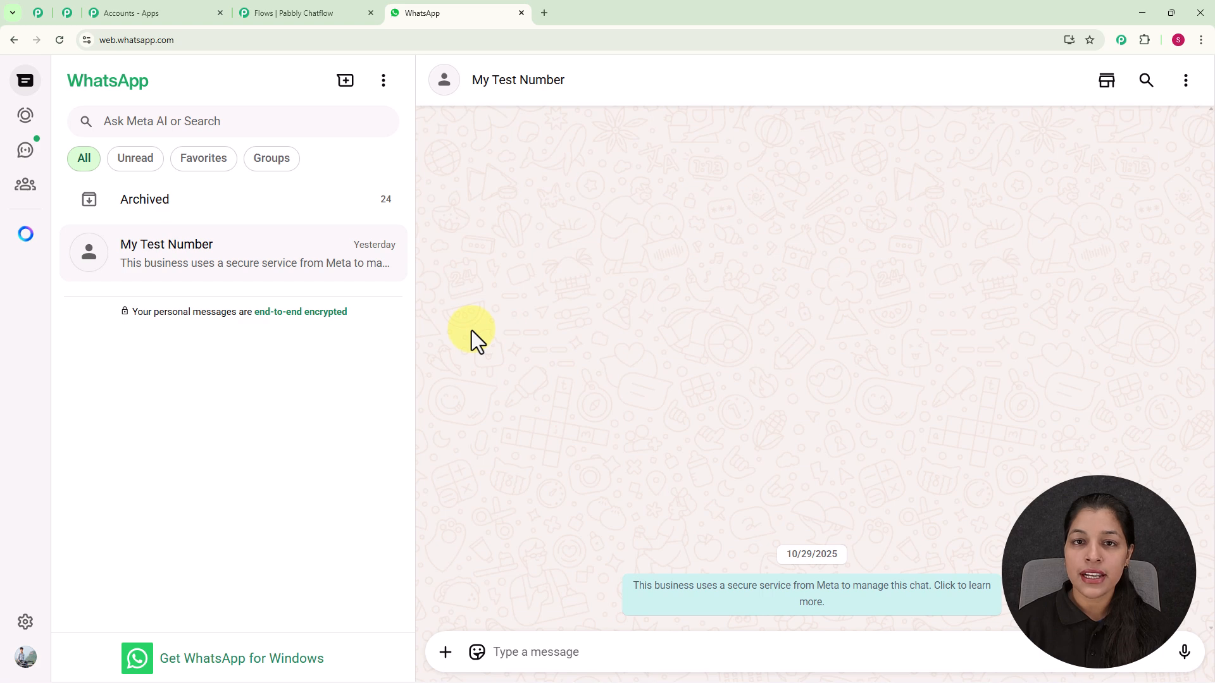
{"action": "left_click", "coordinate": [556, 652]}
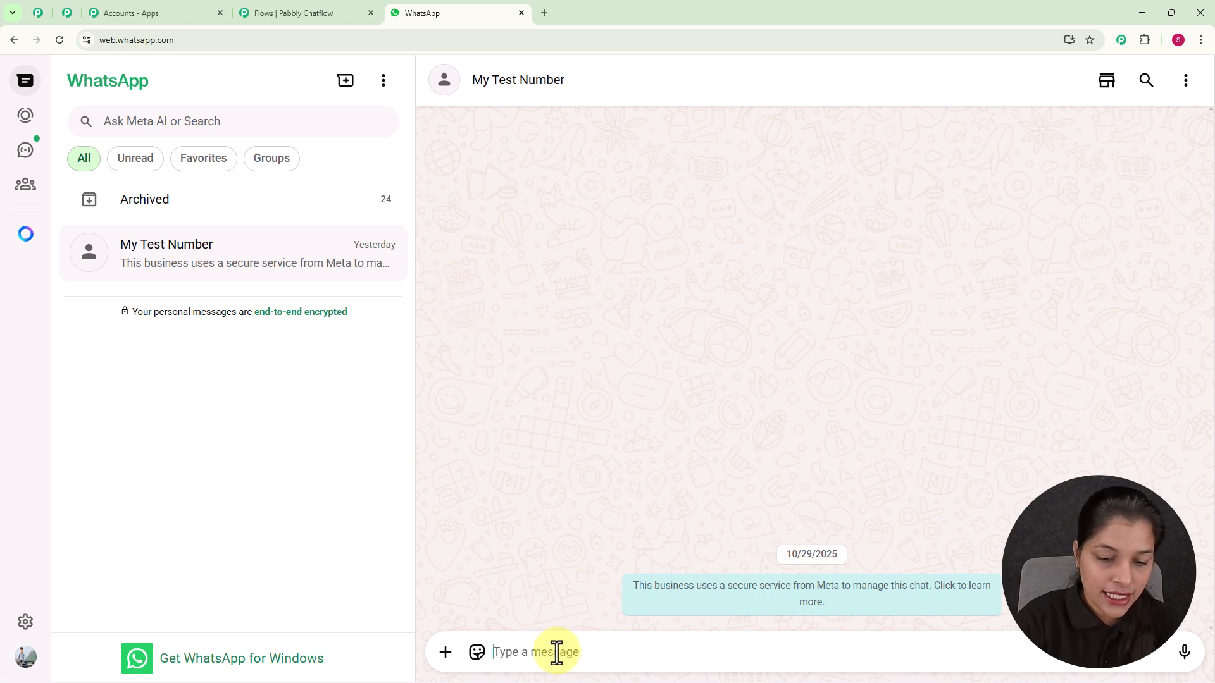
{"action": "type", "text": "n"}
{"action": "type", "text": "l"}
{"action": "key", "text": "BackSpace"}
{"action": "key", "text": "BackSpace"}
{"action": "type", "text": "Interior"}
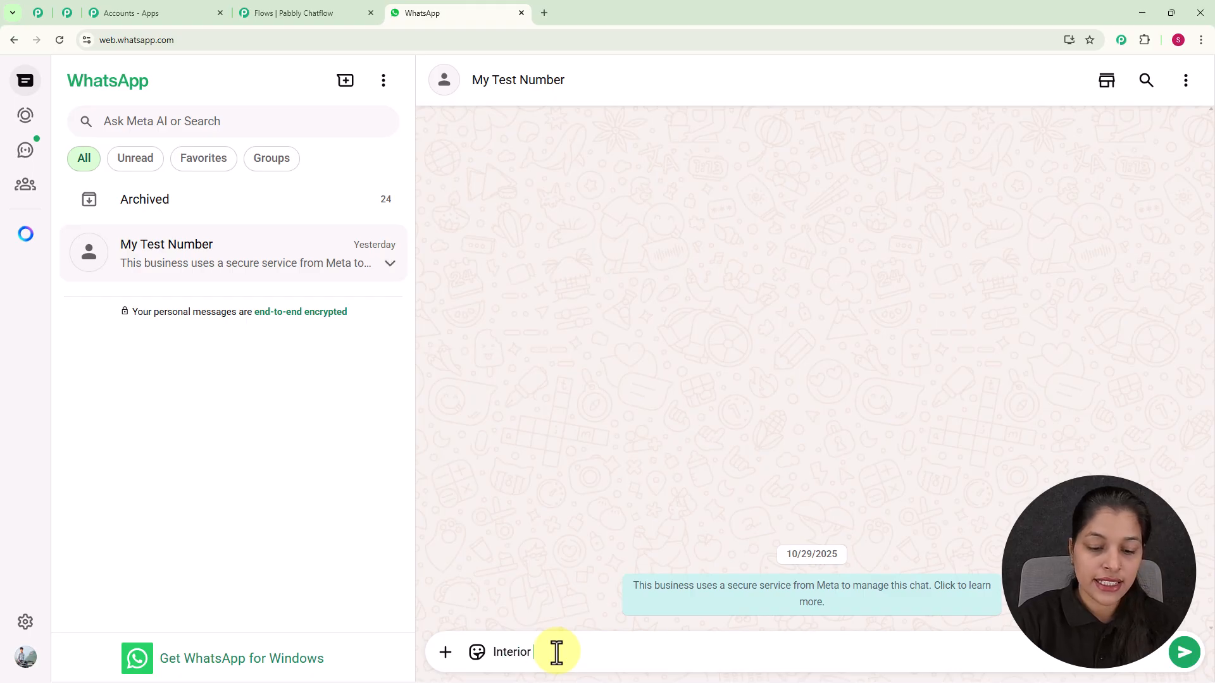
{"action": "type", "text": " Des"}
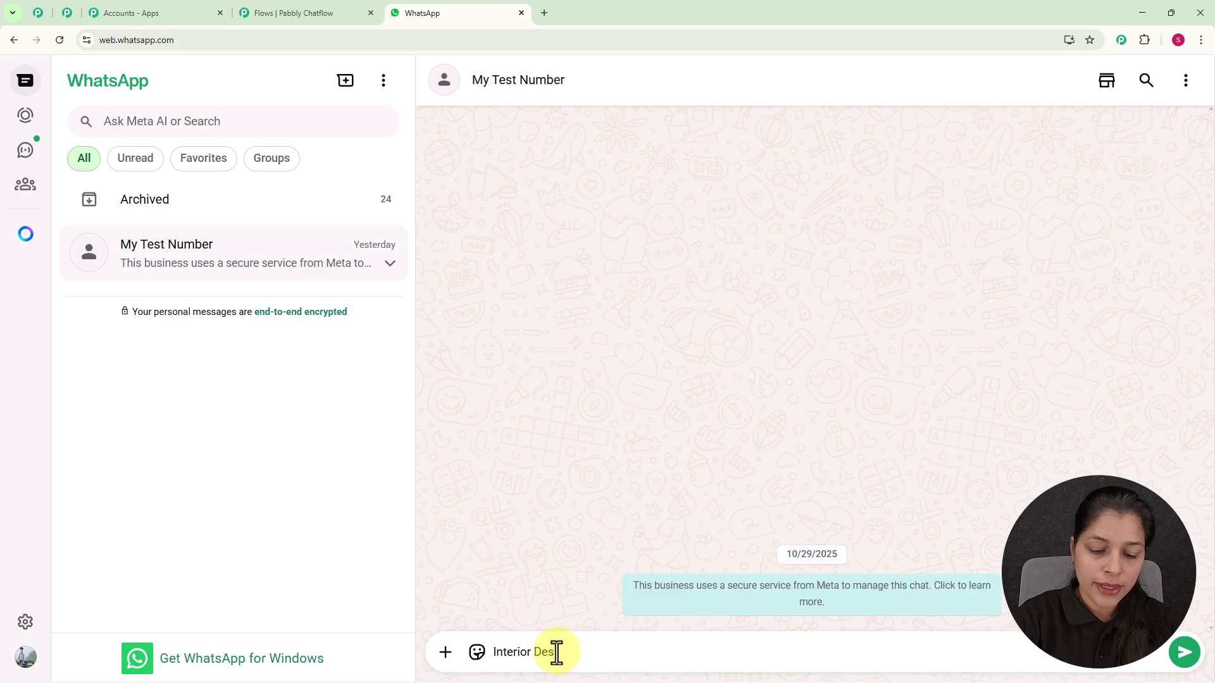
{"action": "type", "text": "ign"}
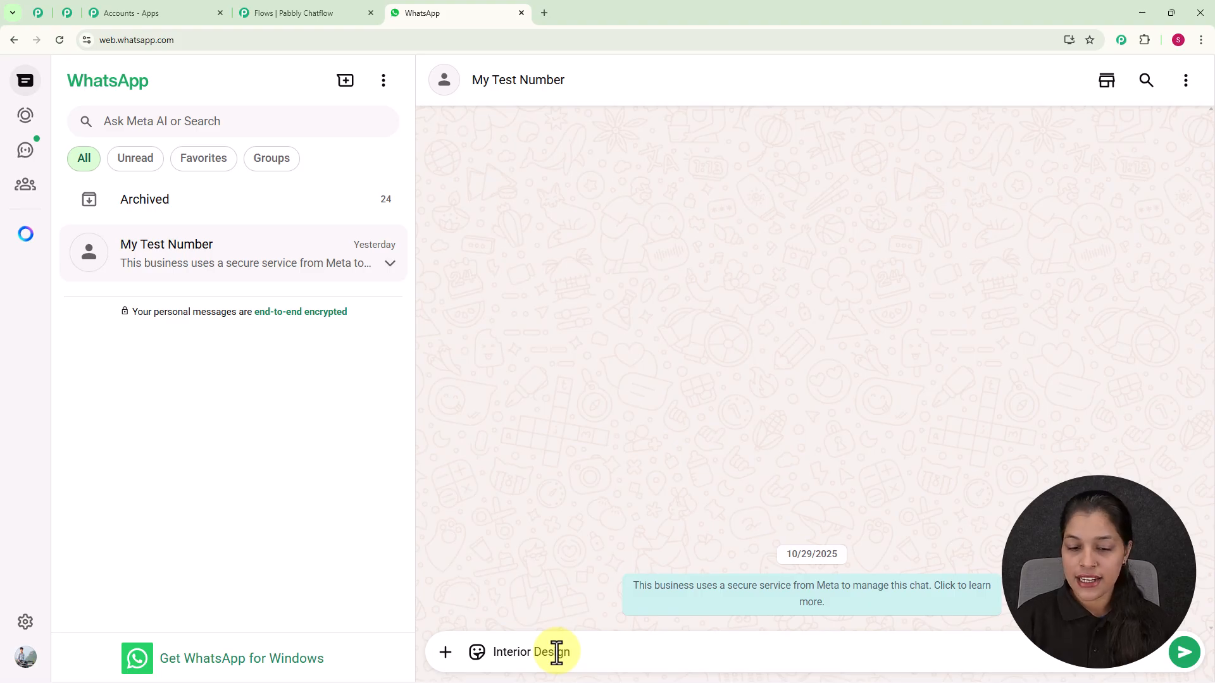
{"action": "key", "text": "Return"}
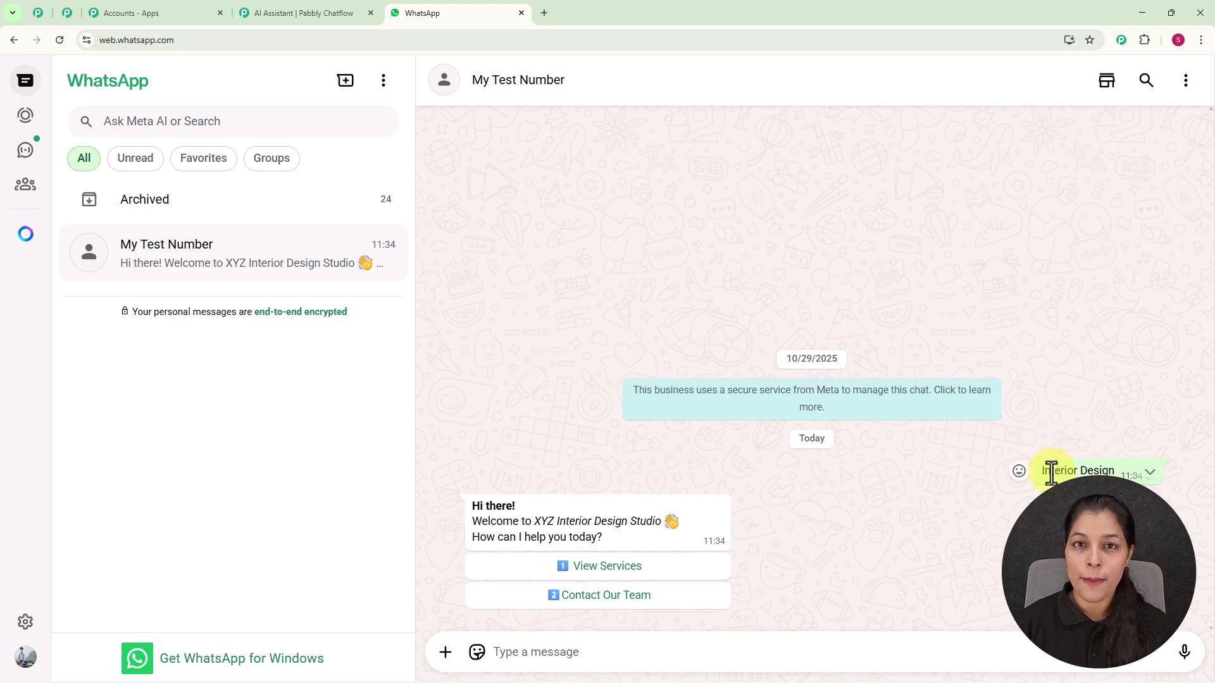
Choose View Services in the bot reply, open the offer list and send the Room Makeover option
{"action": "left_click", "coordinate": [617, 573]}
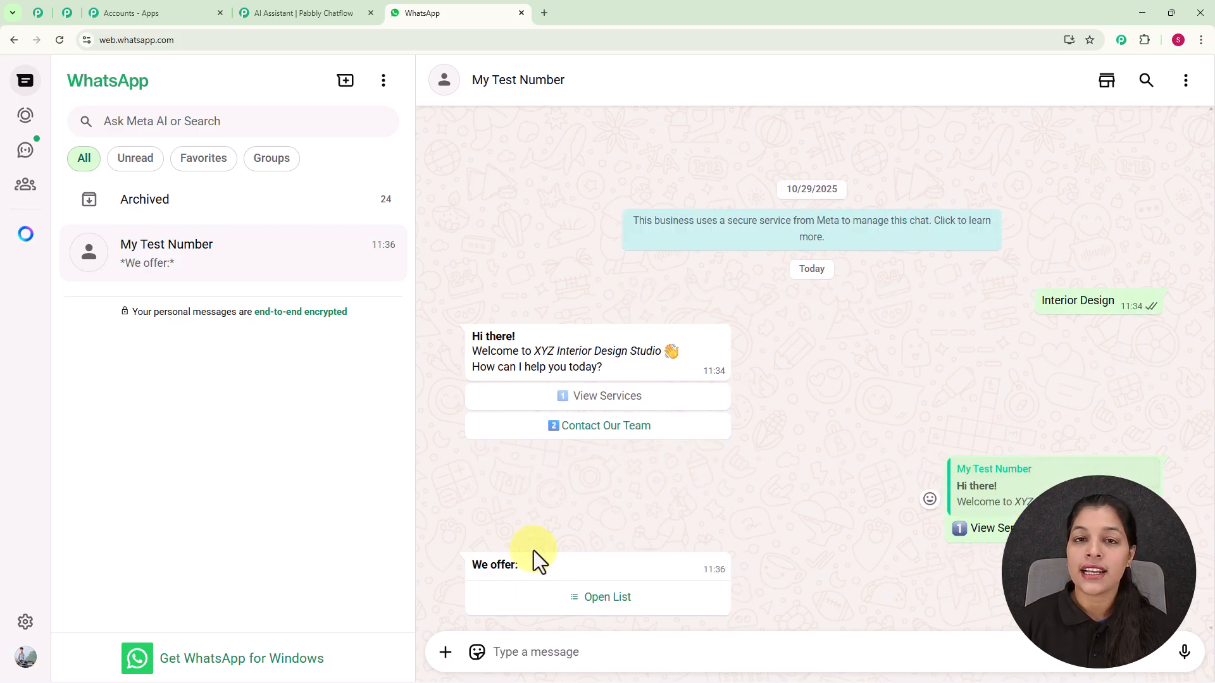
{"action": "left_click", "coordinate": [611, 600]}
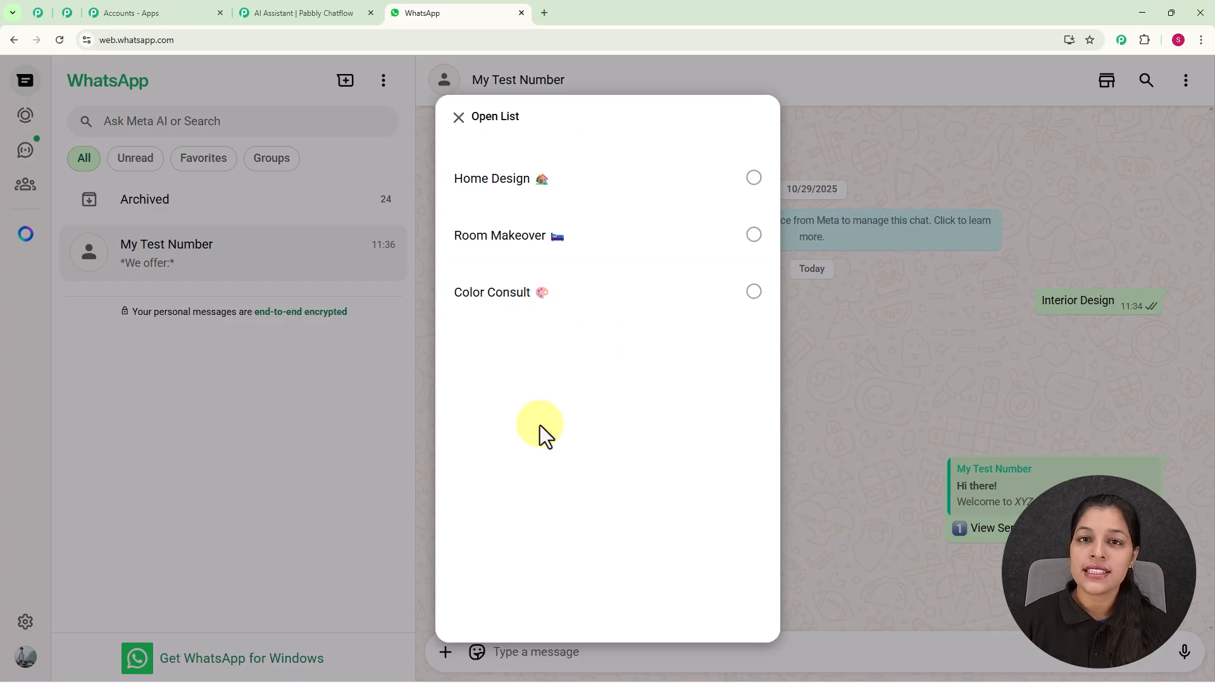
{"action": "left_click", "coordinate": [543, 244]}
{"action": "left_click", "coordinate": [729, 591]}
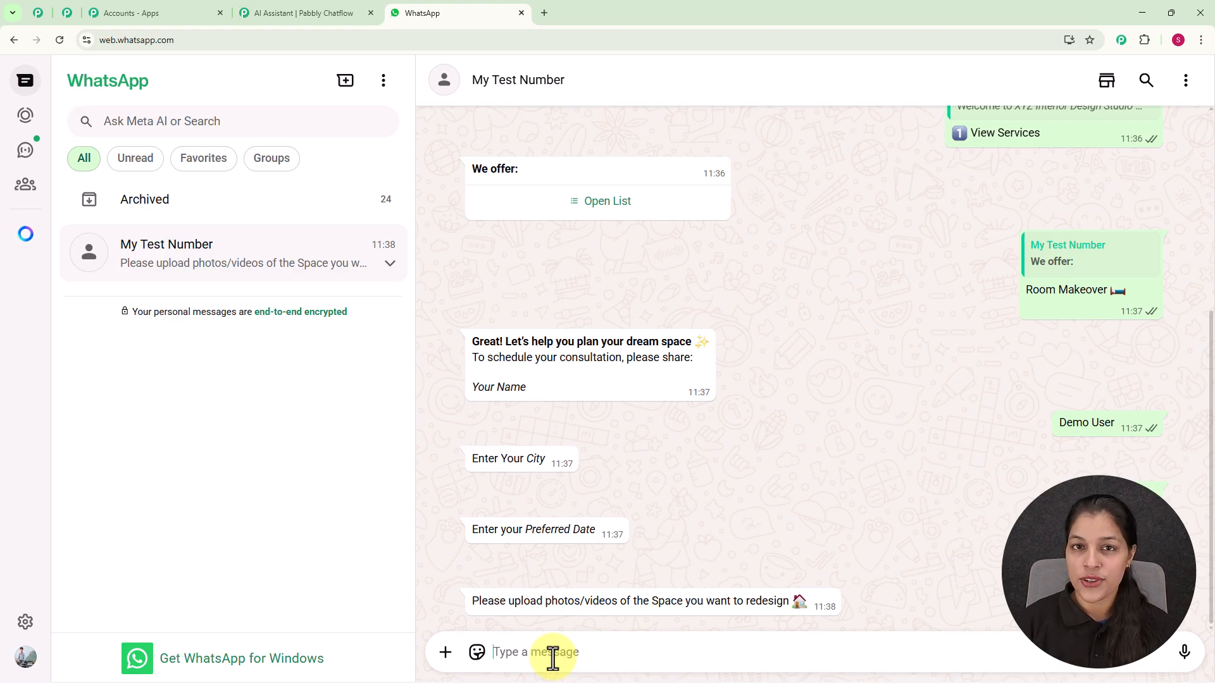
Attach the Room photo from Pictures as a photo and send it in reply to the upload request
{"action": "left_click", "coordinate": [445, 651]}
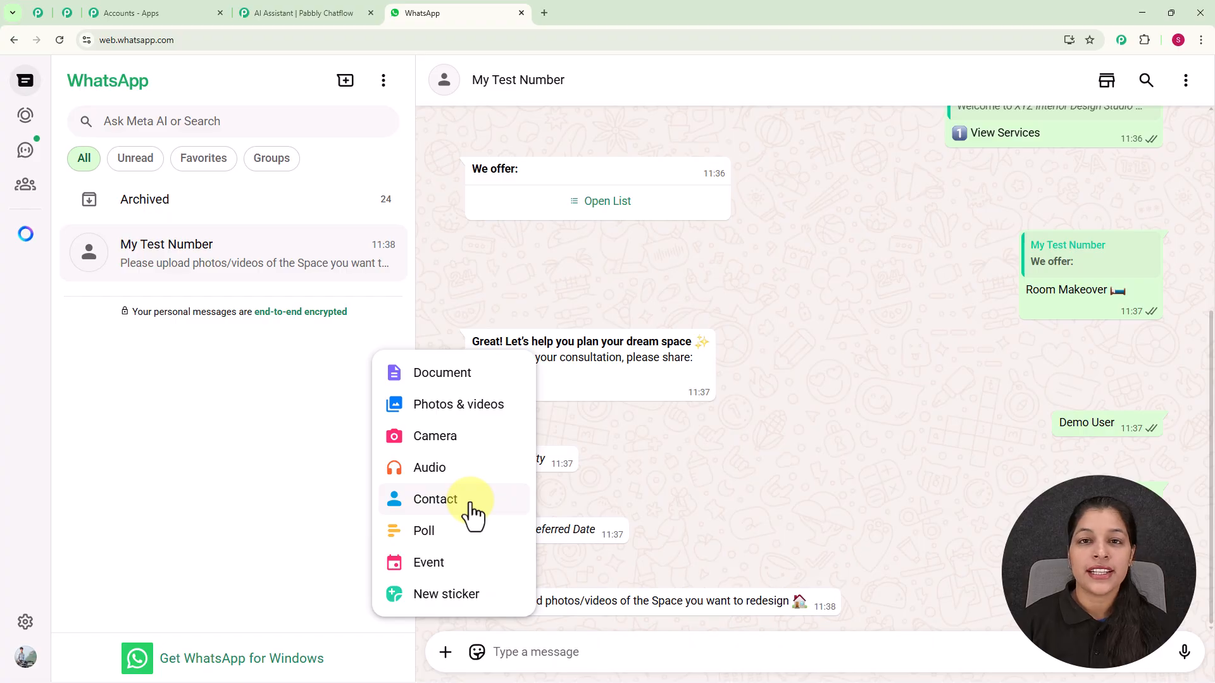
{"action": "left_click", "coordinate": [421, 411]}
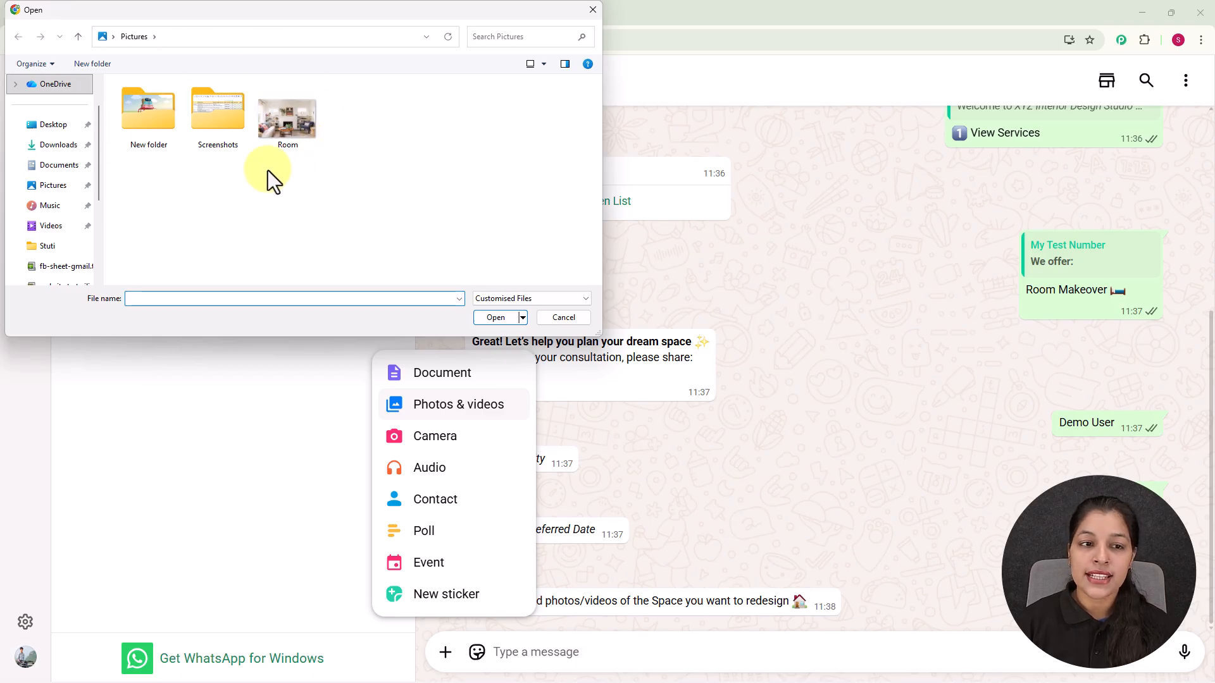
{"action": "left_click", "coordinate": [283, 143]}
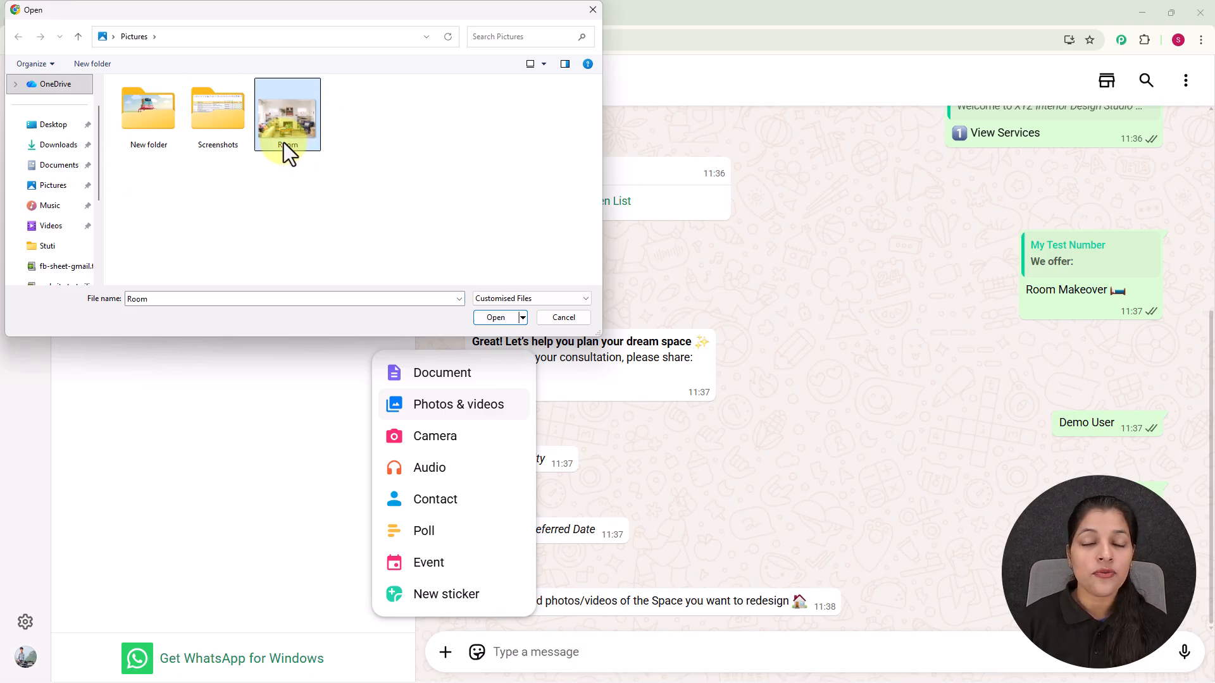
{"action": "left_click", "coordinate": [495, 317]}
{"action": "left_click", "coordinate": [1183, 642]}
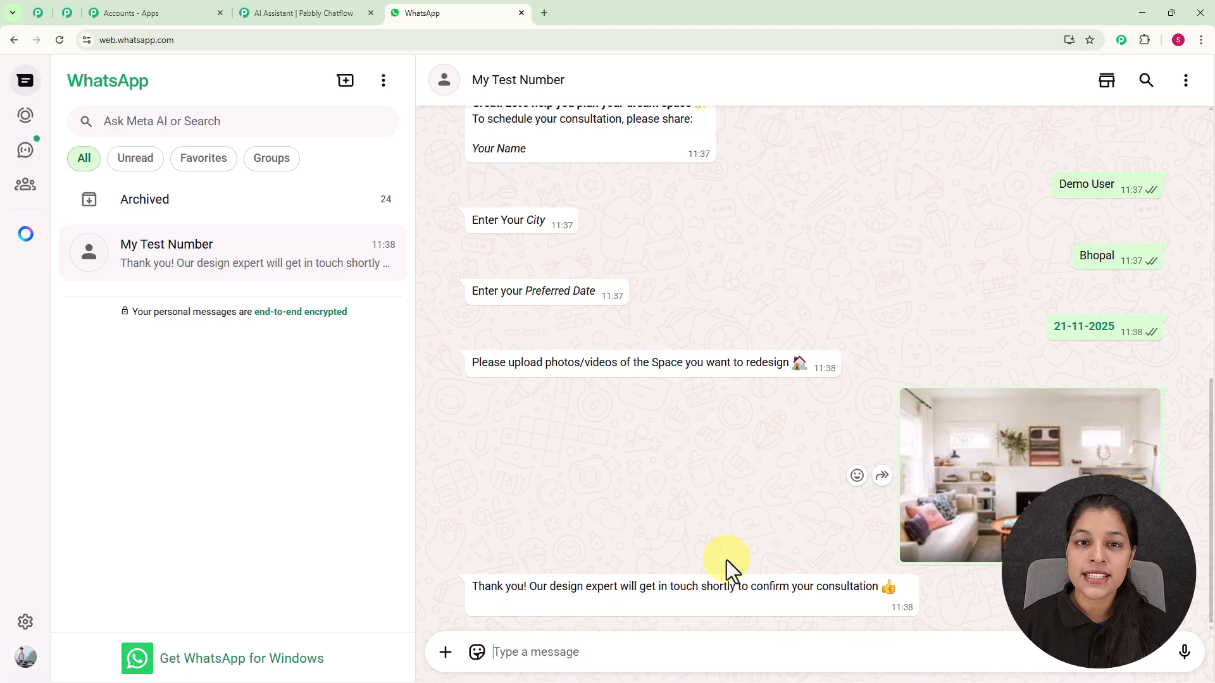
Open pabbly.com/chatflow in a new browser tab
{"action": "left_click", "coordinate": [545, 12]}
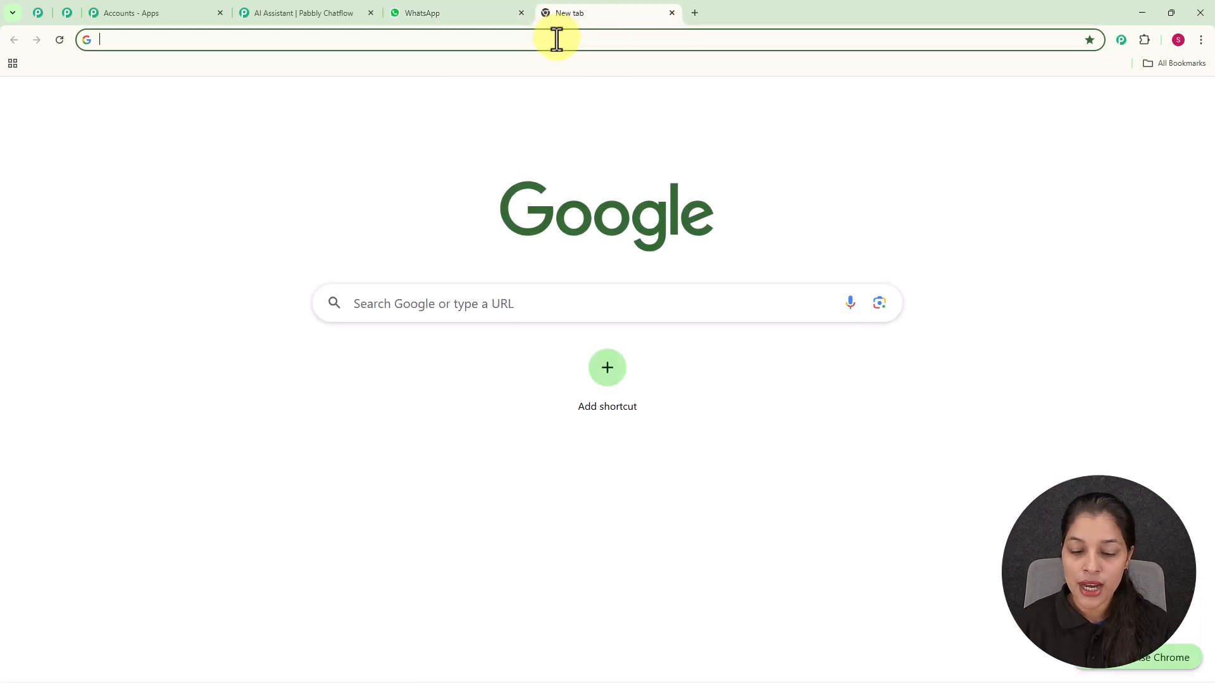
{"action": "type", "text": "pabbly.com/chatflow"}
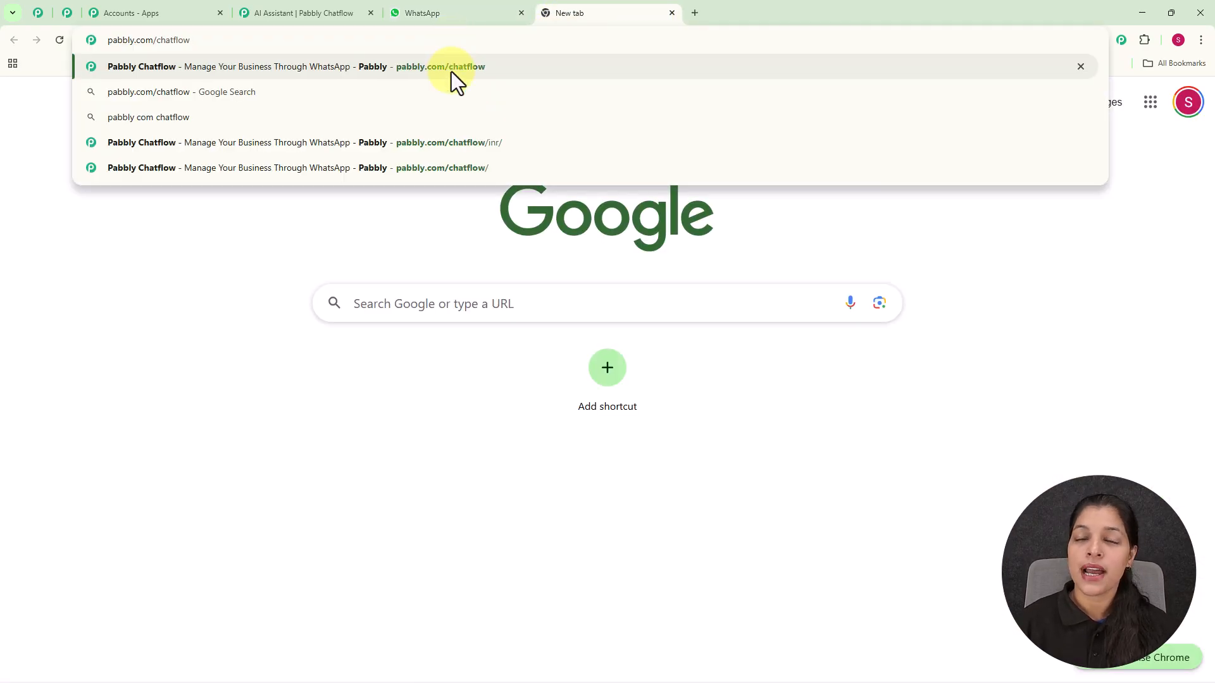
{"action": "key", "text": "Return"}
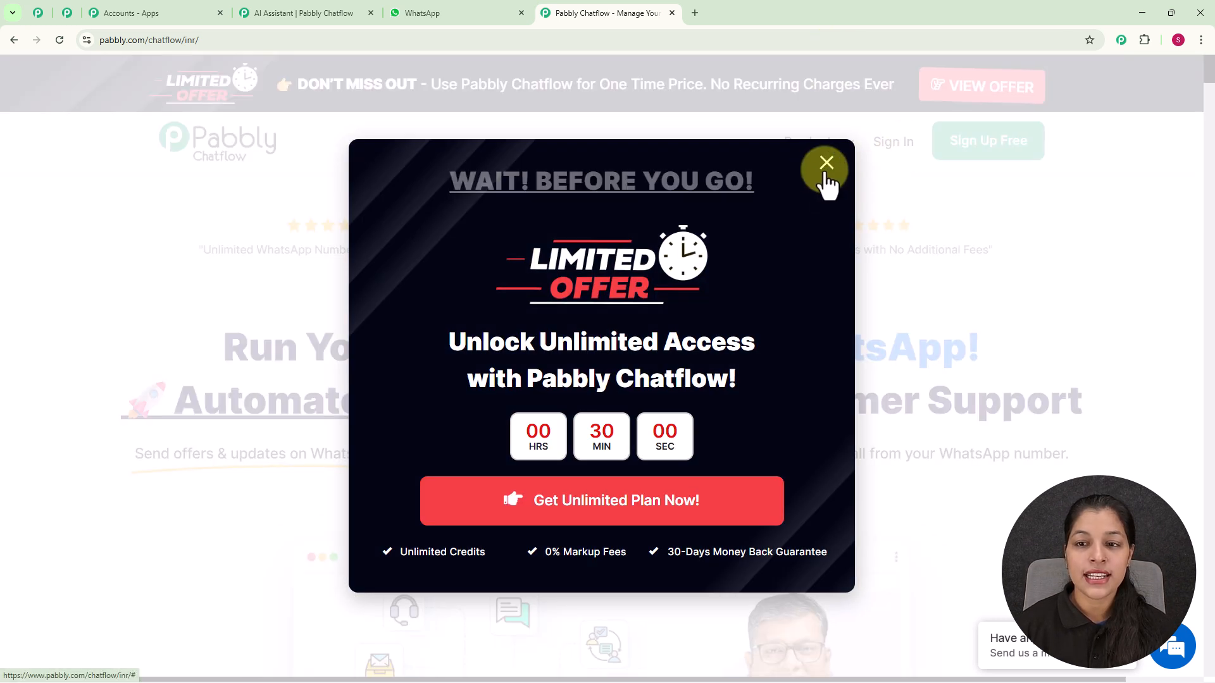
Browse the Pabbly Community page in the first tab, then return to the Chatflow site
{"action": "left_click", "coordinate": [825, 165]}
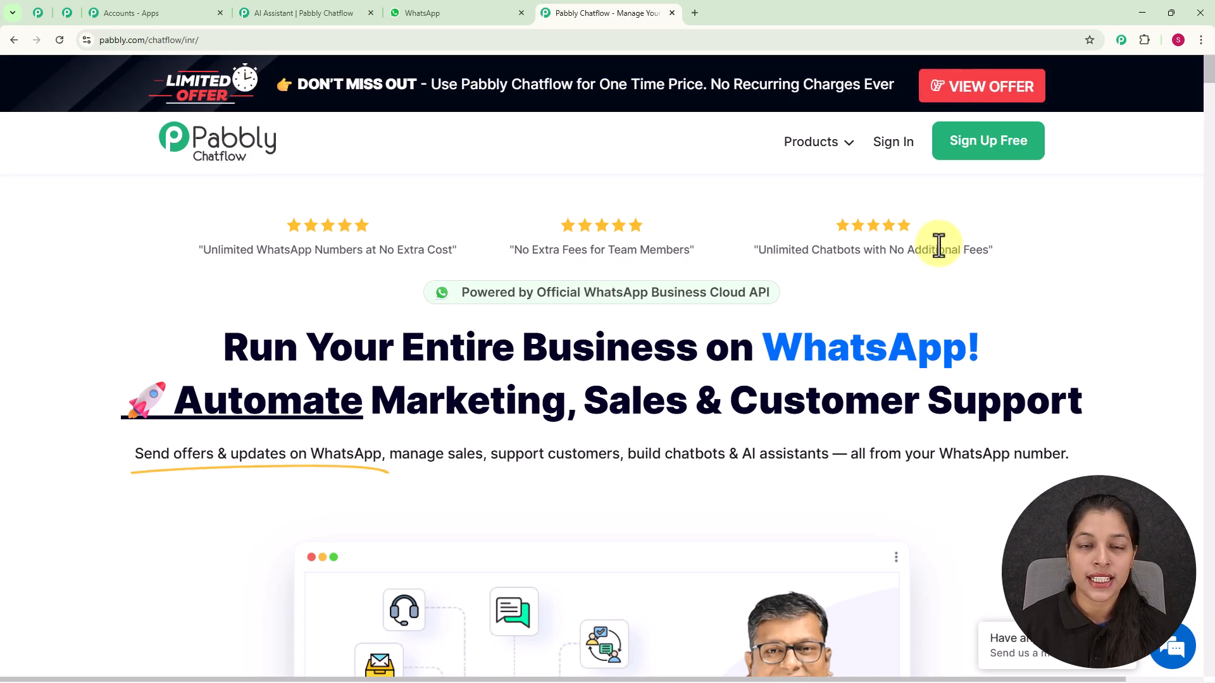
{"action": "left_click", "coordinate": [34, 22]}
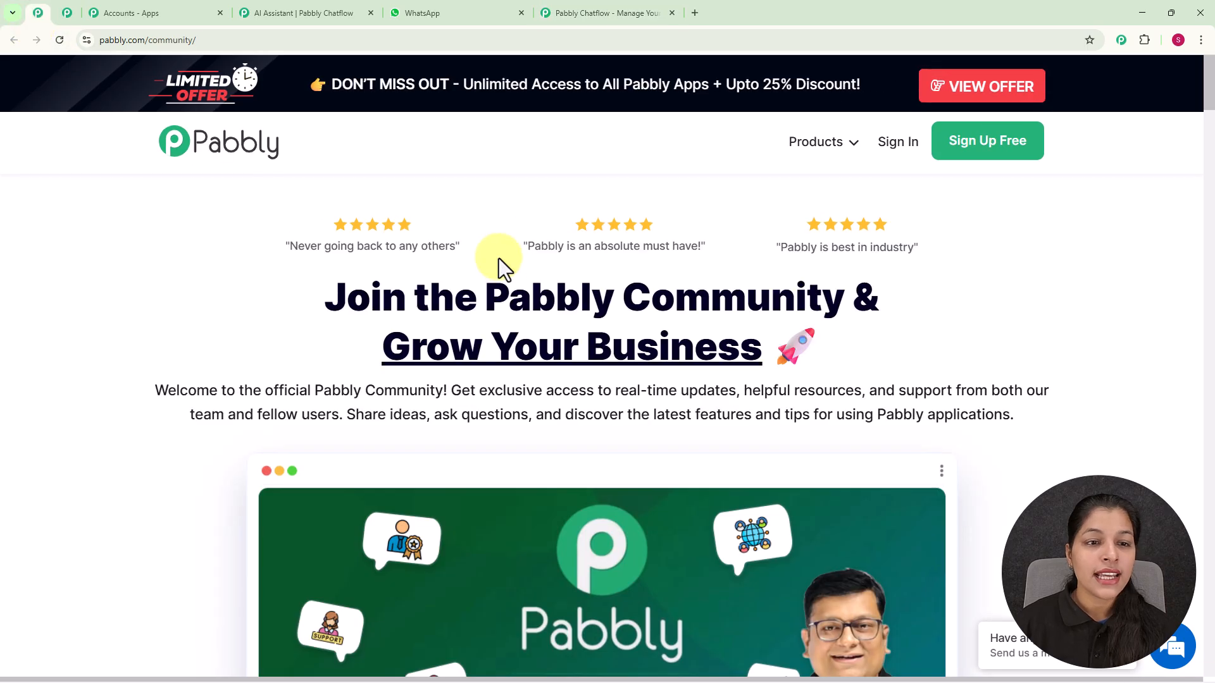
{"action": "scroll", "coordinate": [725, 267], "scroll_direction": "down", "scroll_amount": 4}
{"action": "scroll", "coordinate": [725, 267], "scroll_direction": "down", "scroll_amount": 5}
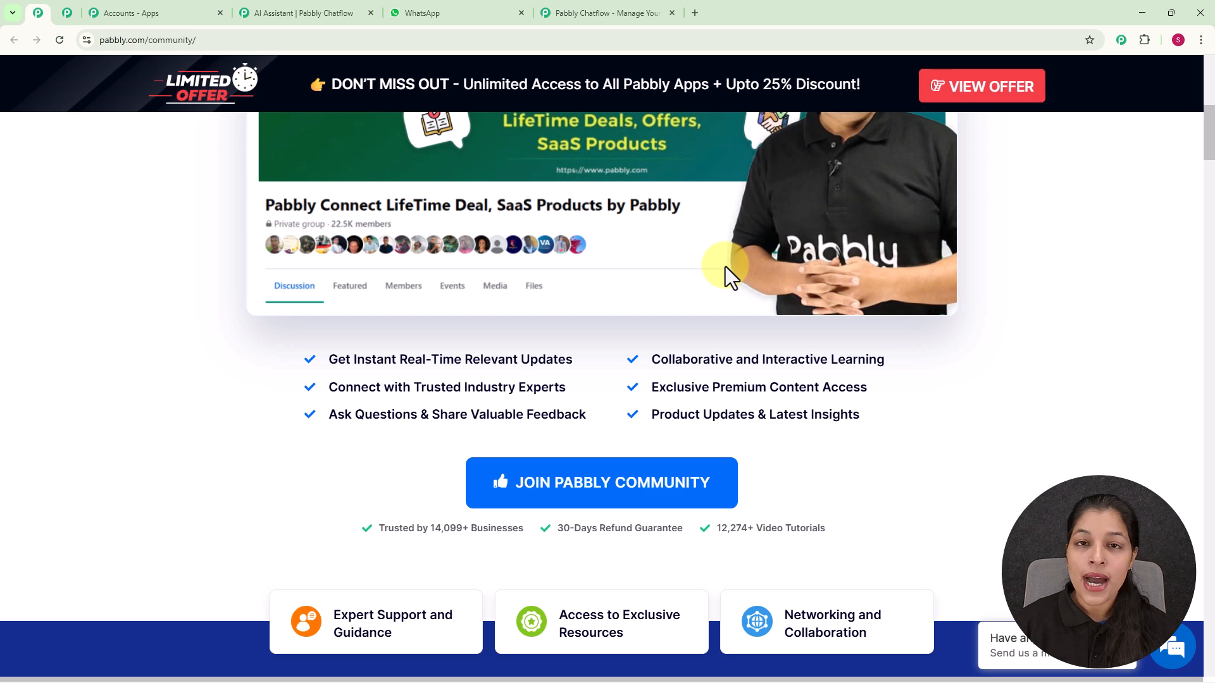
{"action": "scroll", "coordinate": [725, 267], "scroll_direction": "down", "scroll_amount": 1}
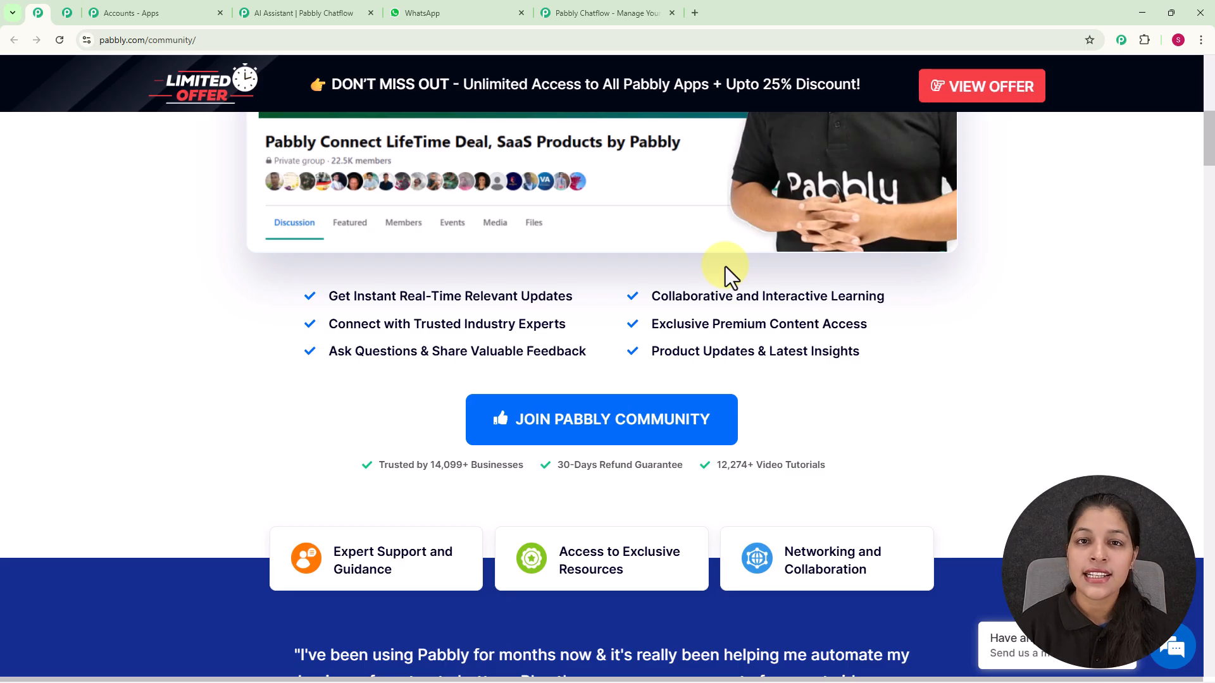
{"action": "left_click", "coordinate": [630, 13]}
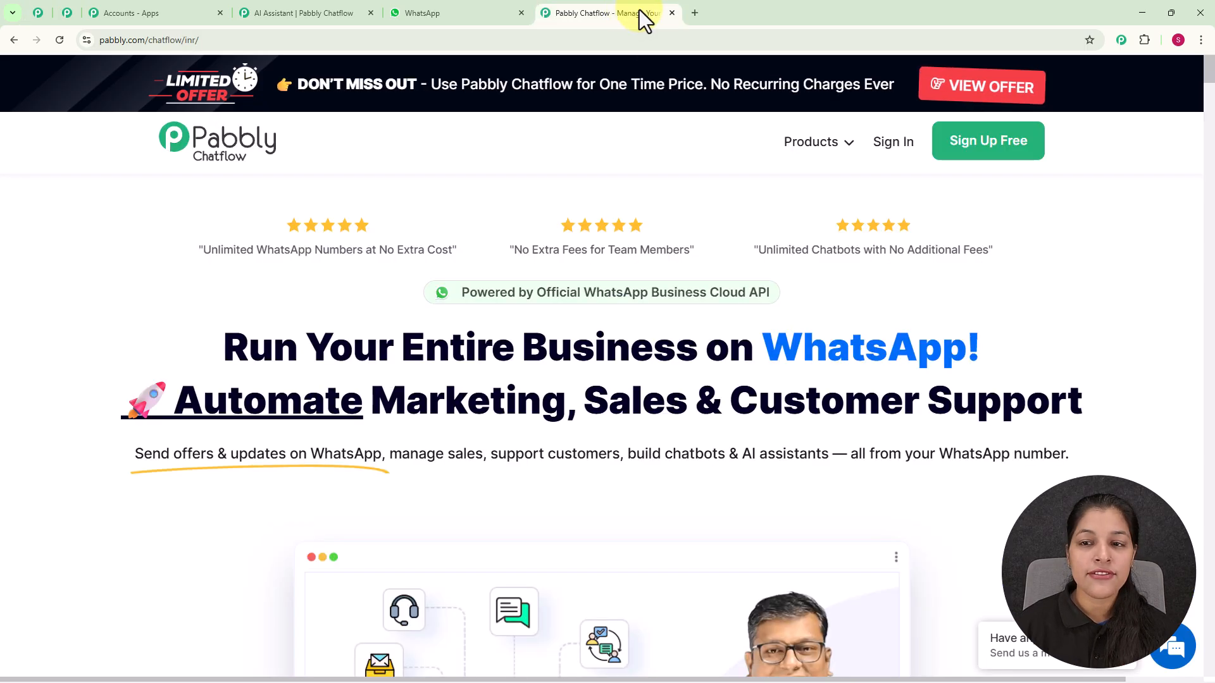
Sign in and open Pabbly Chatflow from the list of Pabbly apps
{"action": "left_click", "coordinate": [894, 150]}
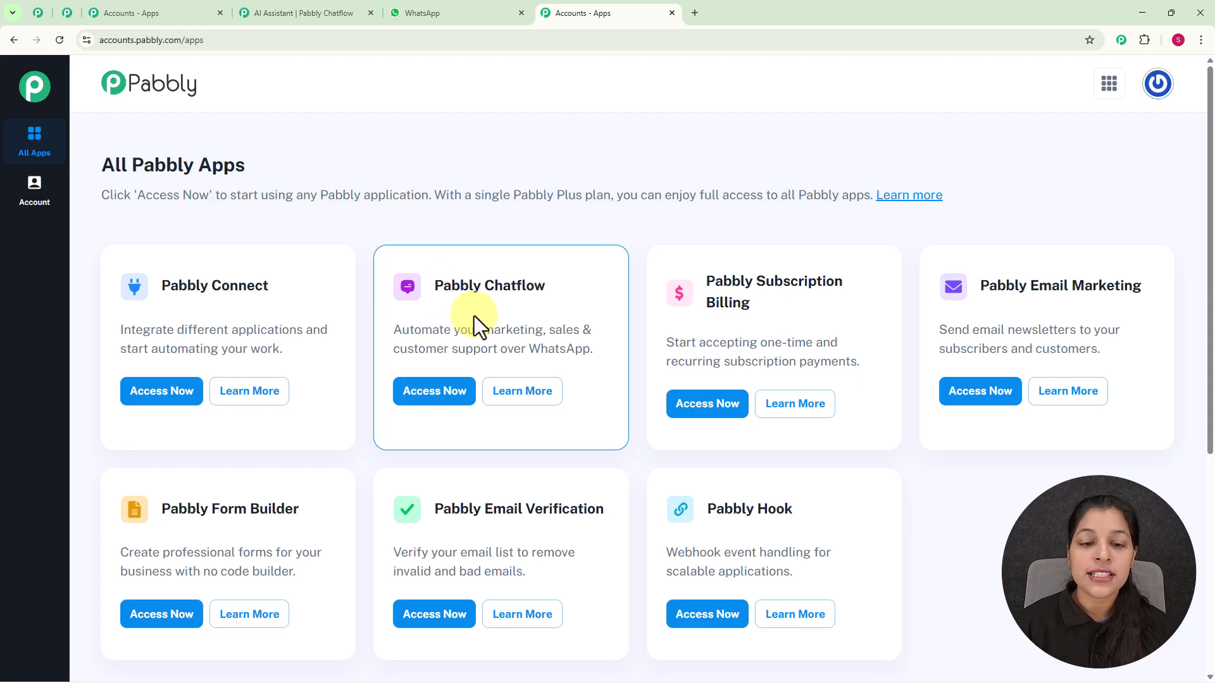
{"action": "left_click", "coordinate": [432, 392]}
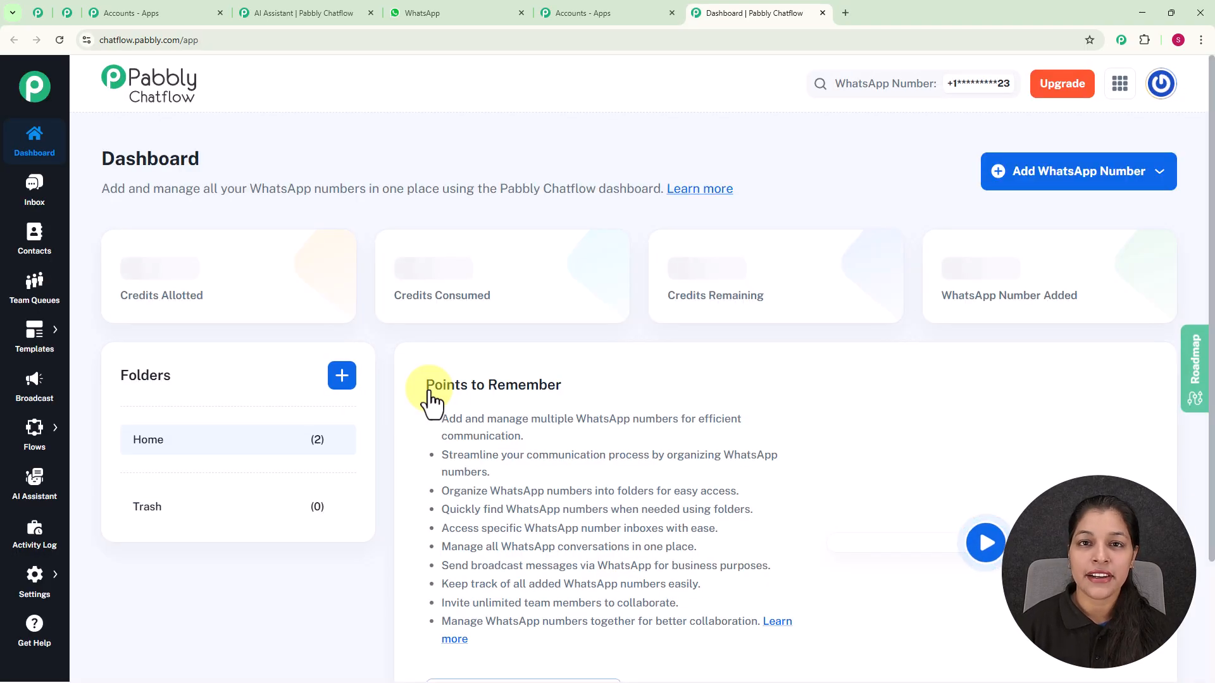
Review the Chatflow dashboard and the connection options for adding a WhatsApp number
{"action": "scroll", "coordinate": [475, 383], "scroll_direction": "down", "scroll_amount": 4}
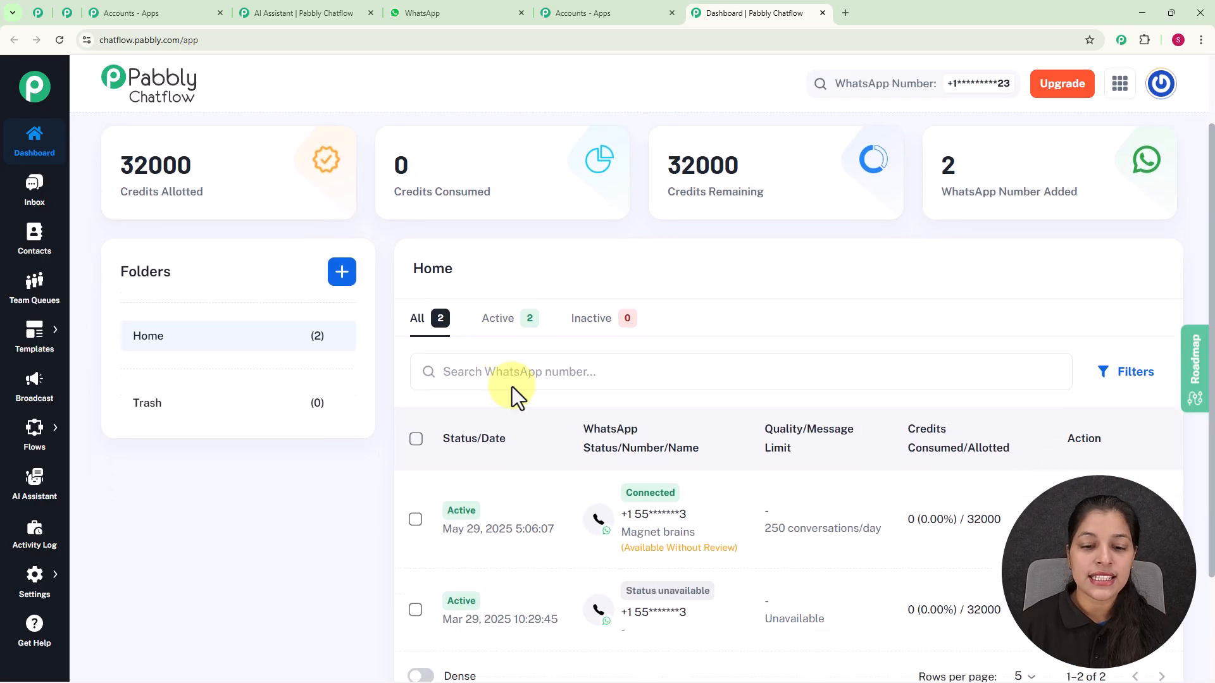
{"action": "scroll", "coordinate": [530, 449], "scroll_direction": "up", "scroll_amount": 4}
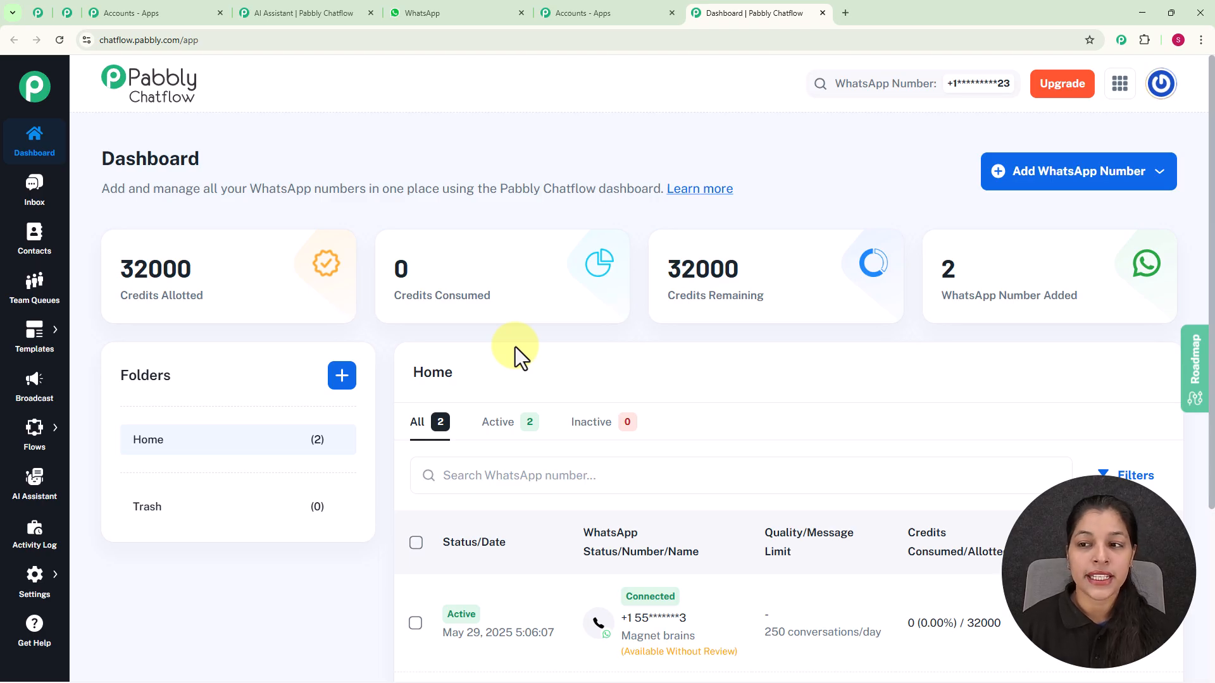
{"action": "left_click", "coordinate": [1029, 181]}
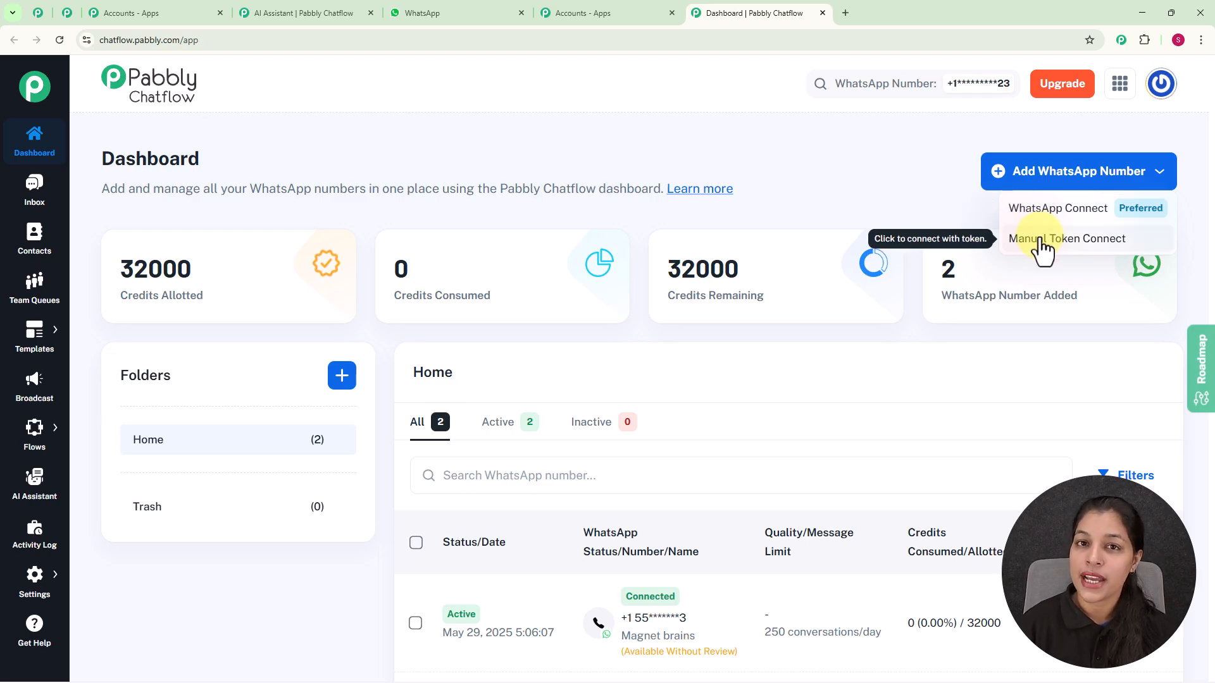
{"action": "left_click", "coordinate": [899, 189]}
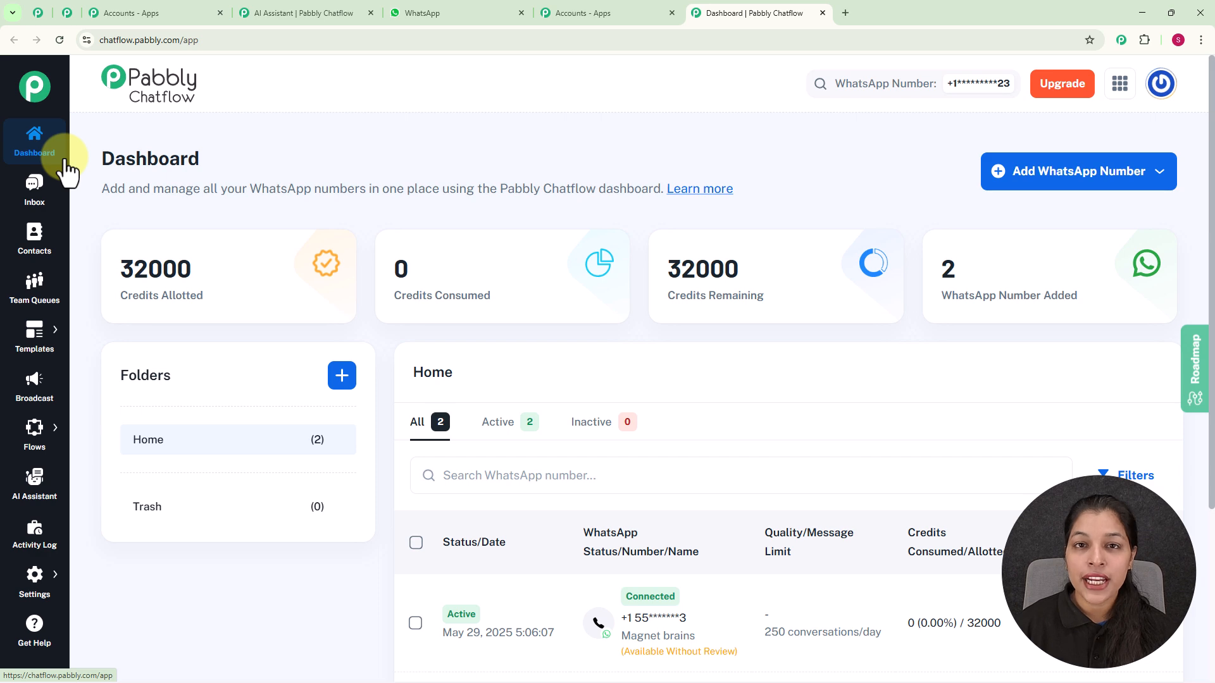
Create a new flow and name it "WhatsApp Chatbot for Your Interior Design Business"
{"action": "mouse_move", "coordinate": [33, 436]}
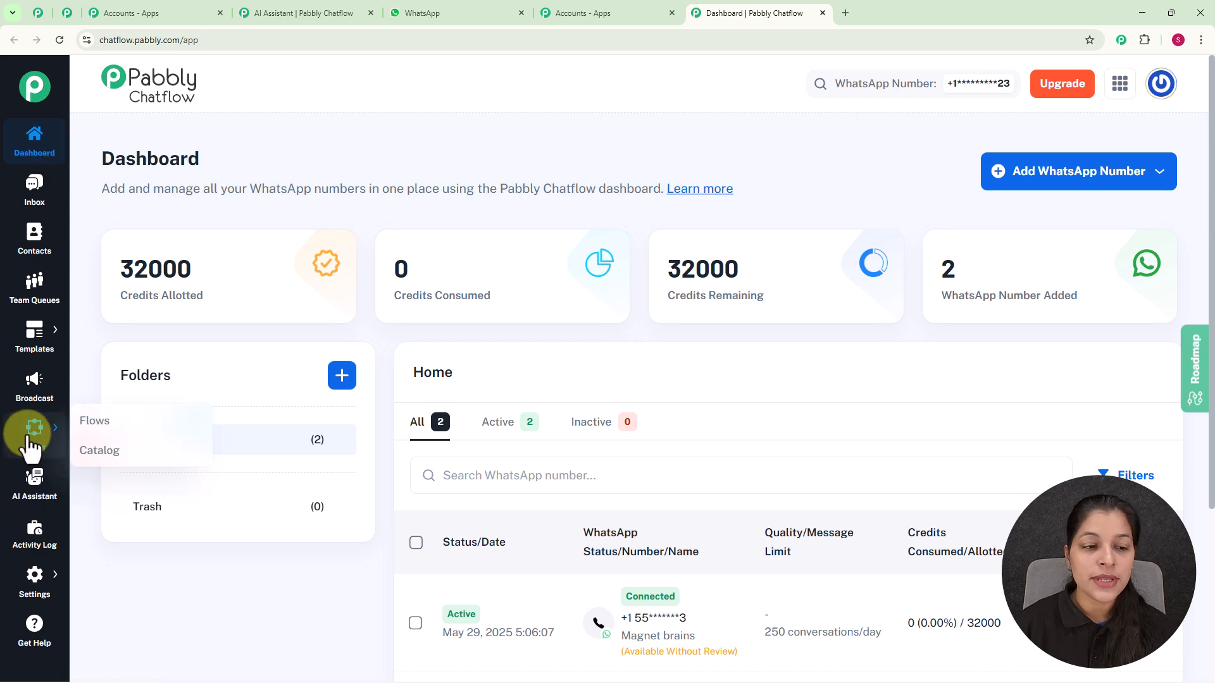
{"action": "left_click", "coordinate": [105, 433]}
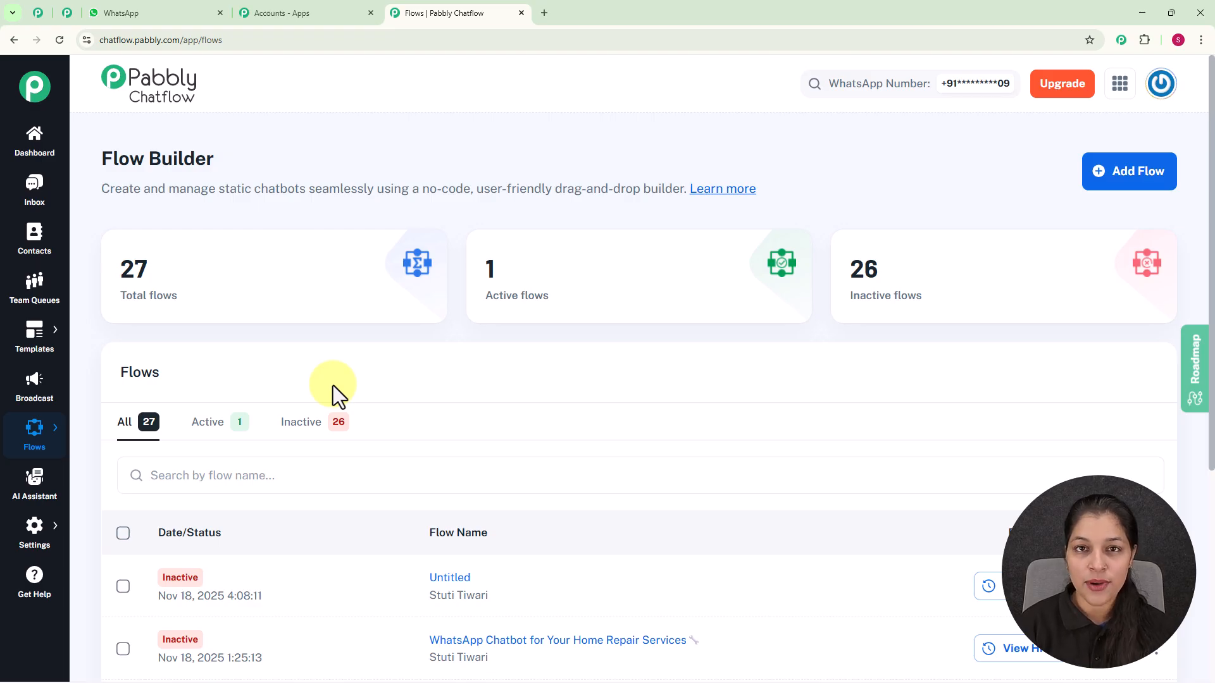
{"action": "left_click", "coordinate": [1148, 183]}
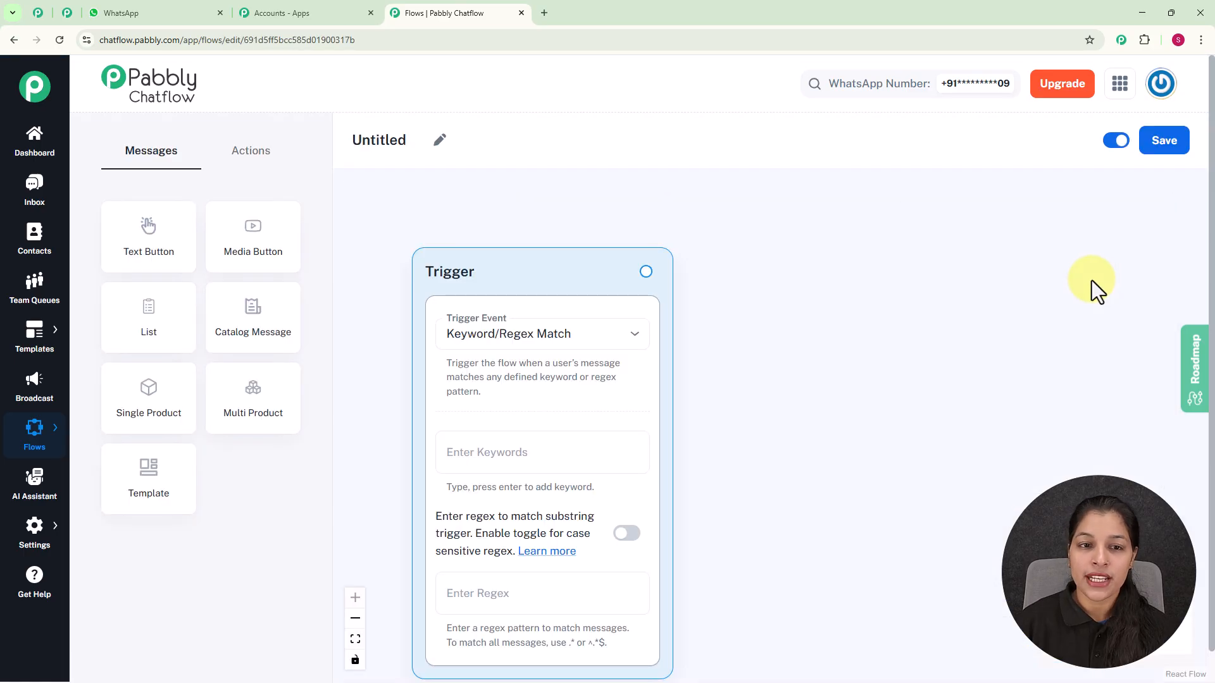
{"action": "left_click", "coordinate": [442, 151]}
{"action": "key", "text": "BackSpace"}
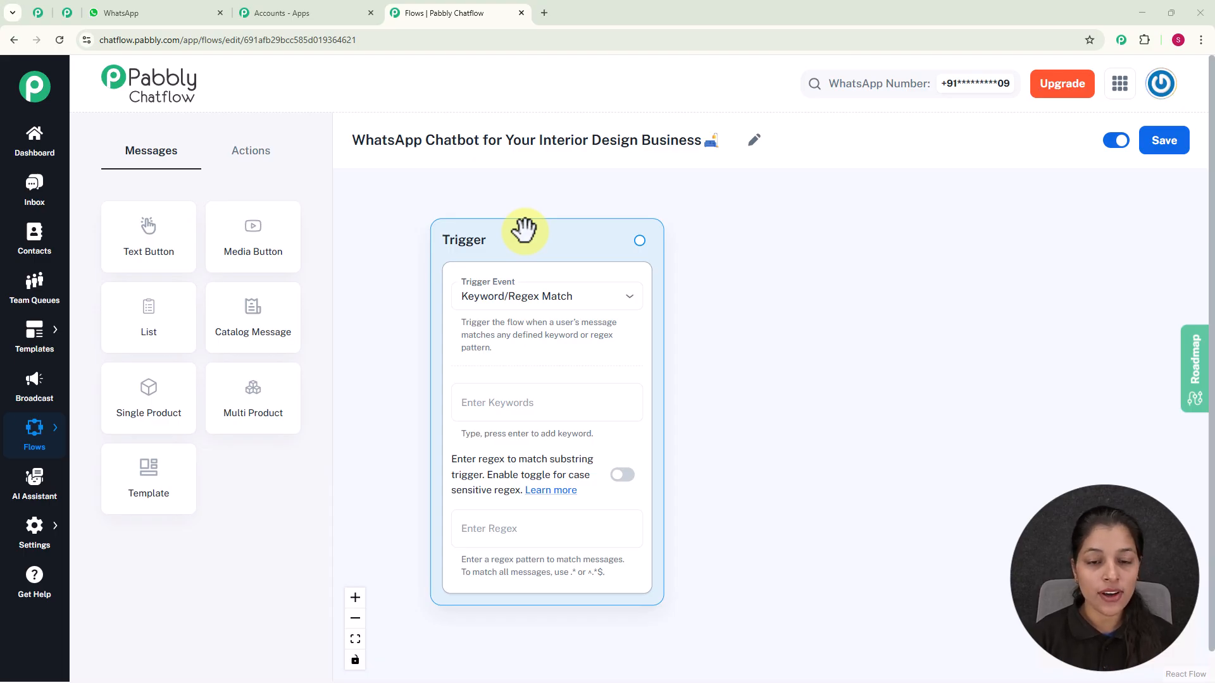
Keep the Keyword/Regex Match trigger event and add the keyword "Interior Design"
{"action": "left_click", "coordinate": [515, 295]}
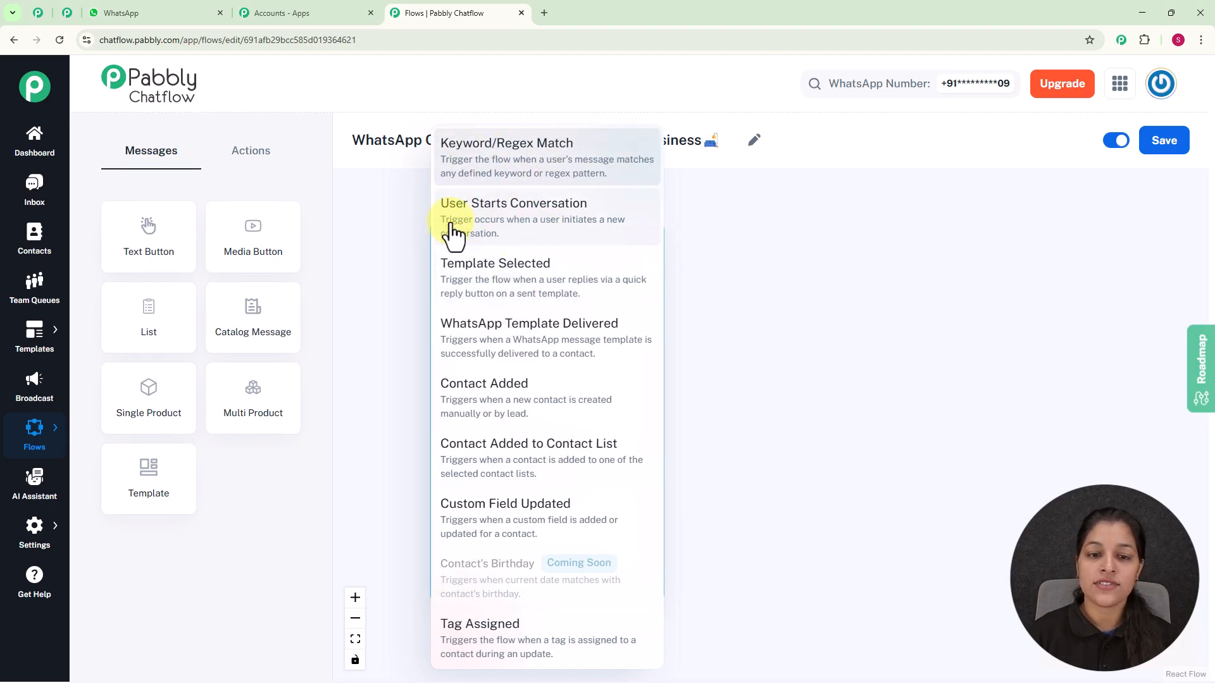
{"action": "left_click", "coordinate": [825, 264]}
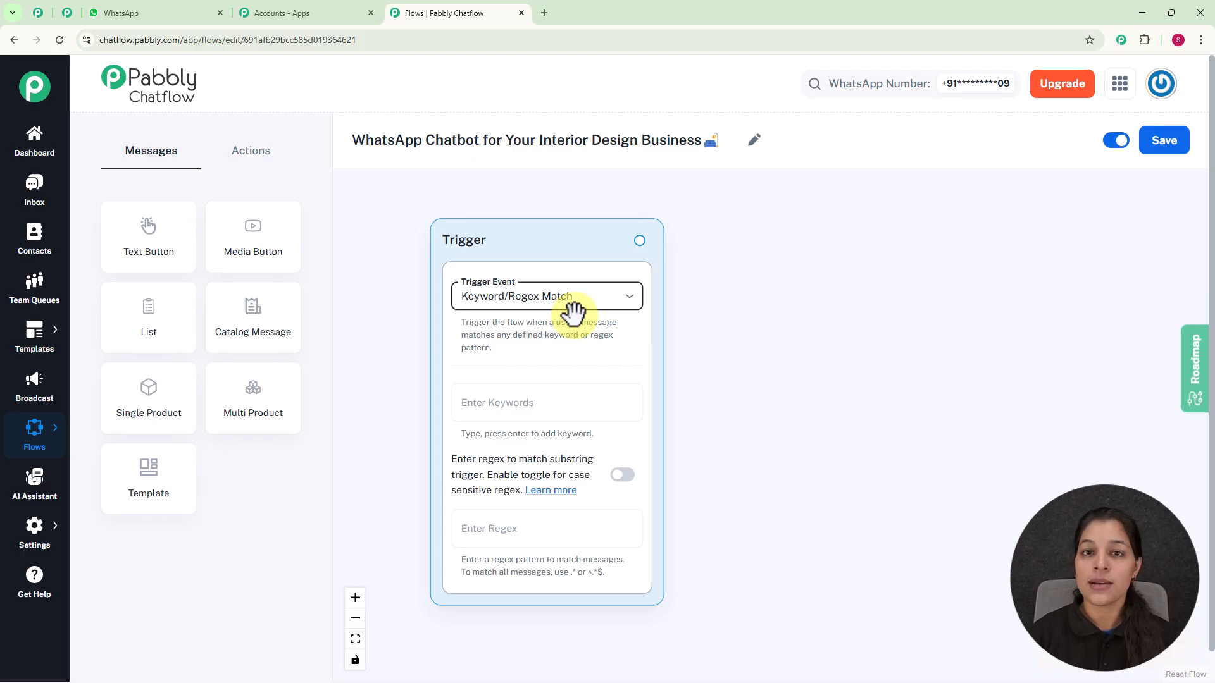
{"action": "left_click", "coordinate": [565, 399]}
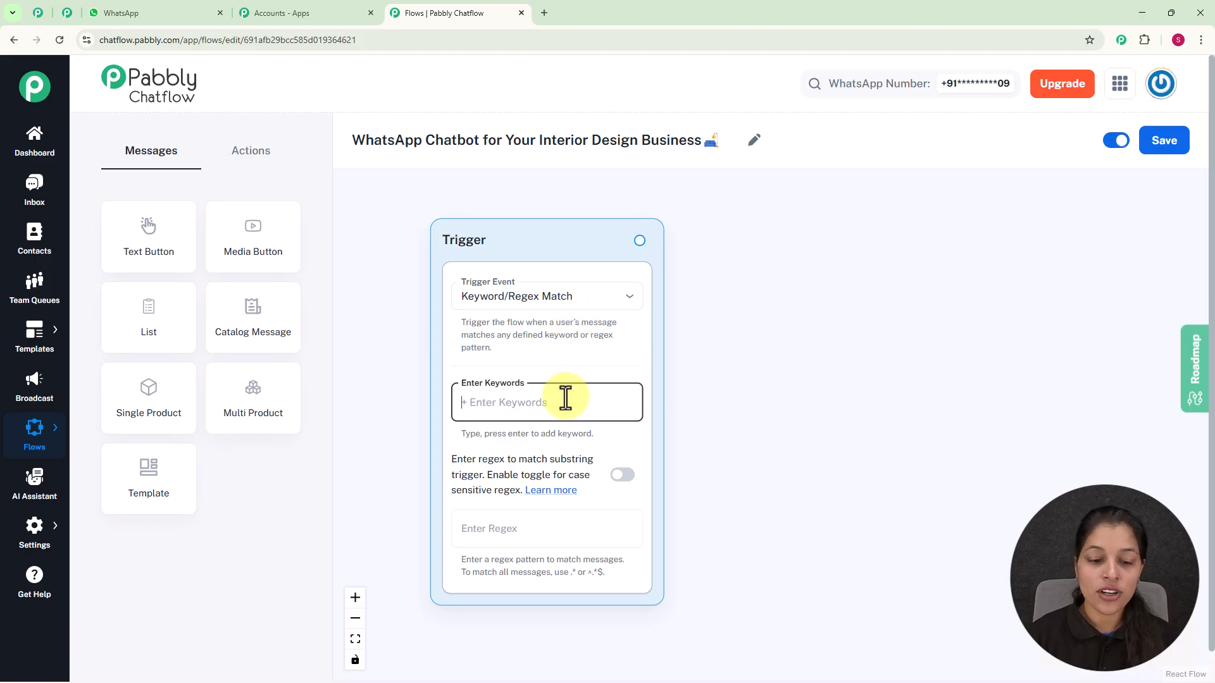
{"action": "type", "text": "I"}
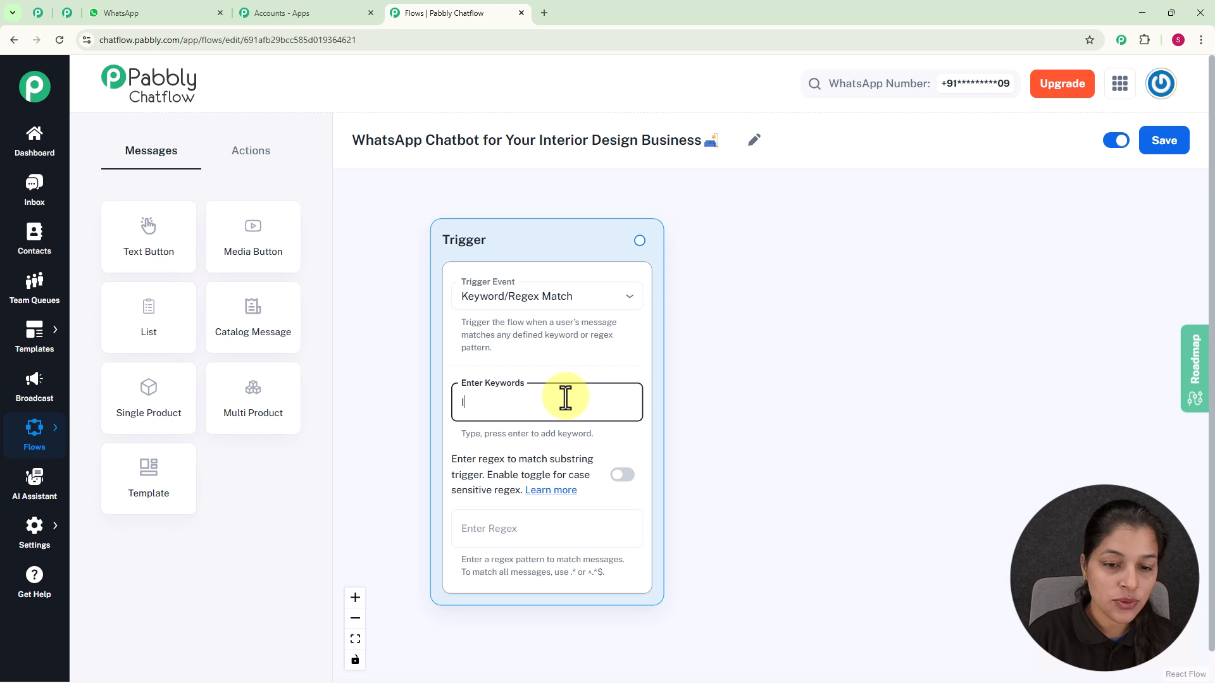
{"action": "type", "text": "nterior"}
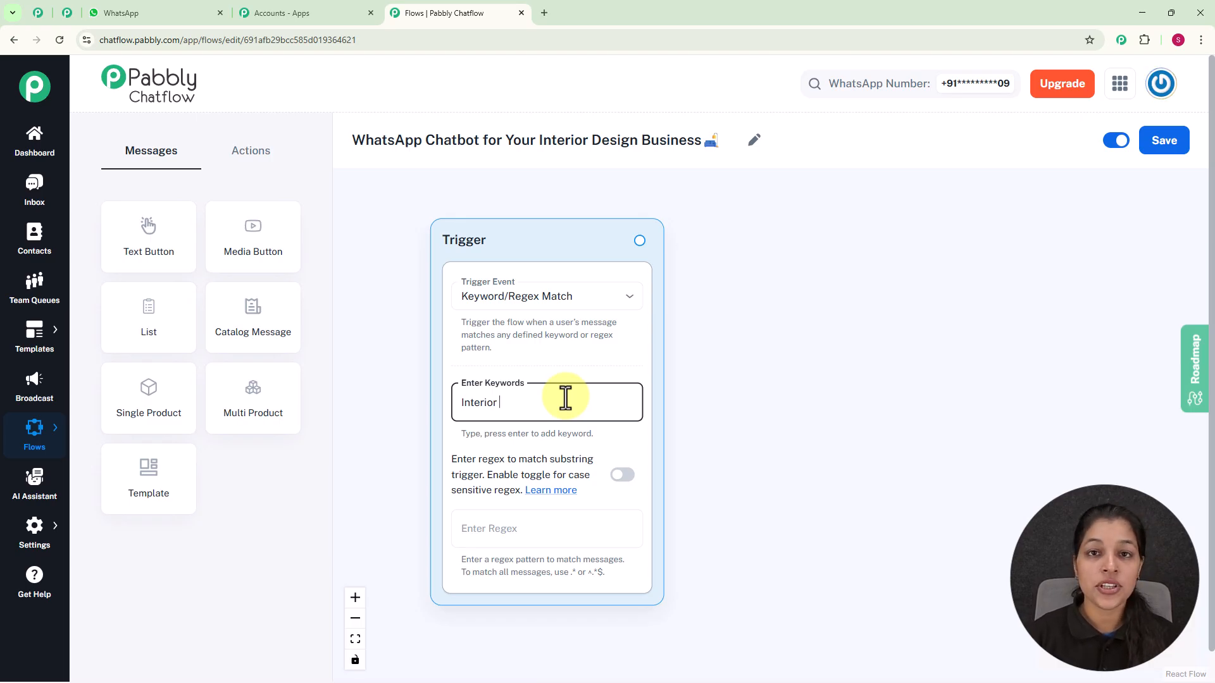
{"action": "type", "text": "D"}
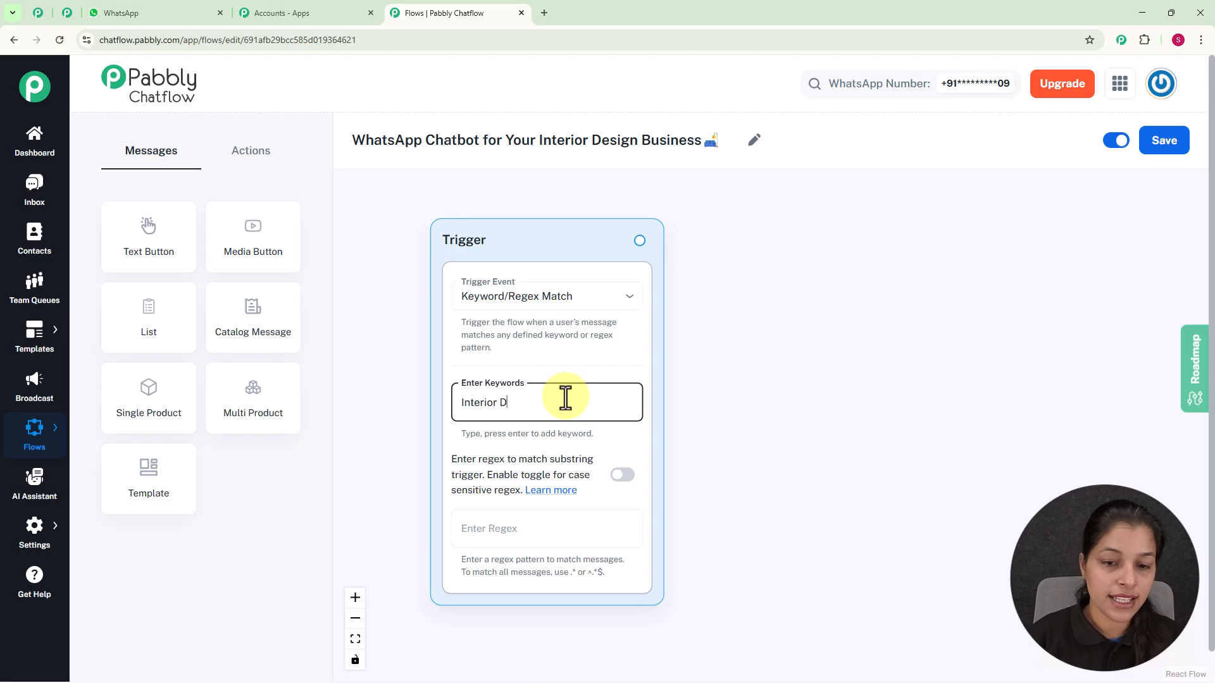
{"action": "type", "text": "esign"}
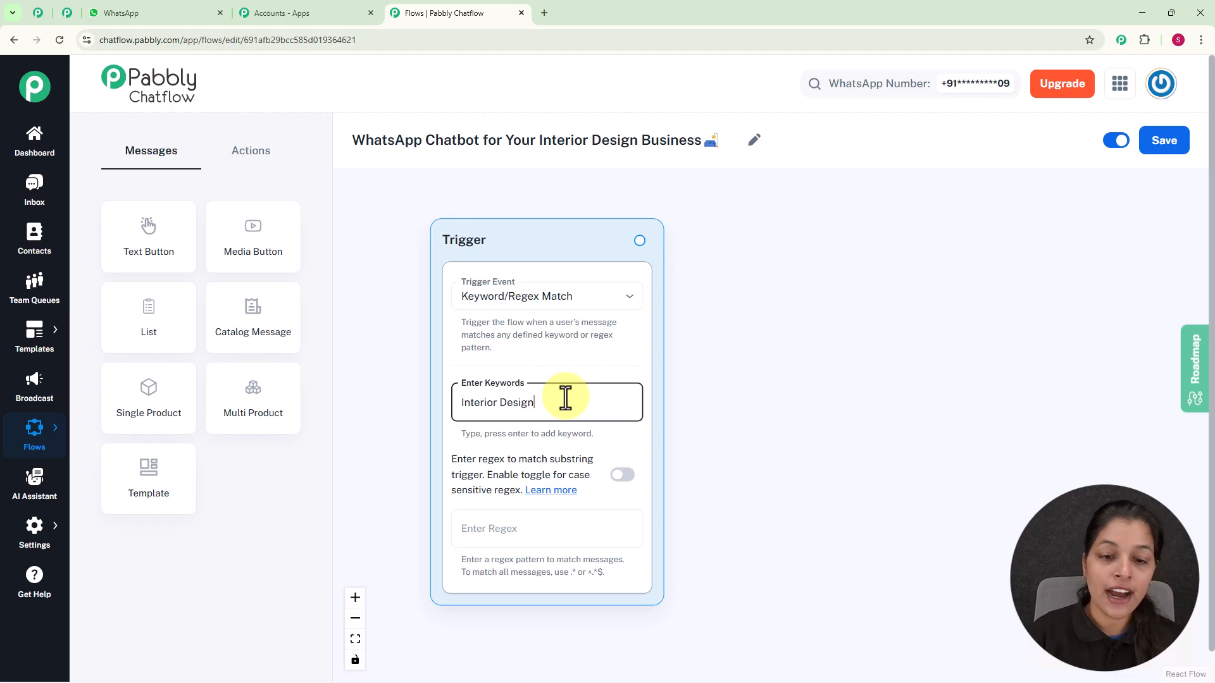
{"action": "key", "text": "Return"}
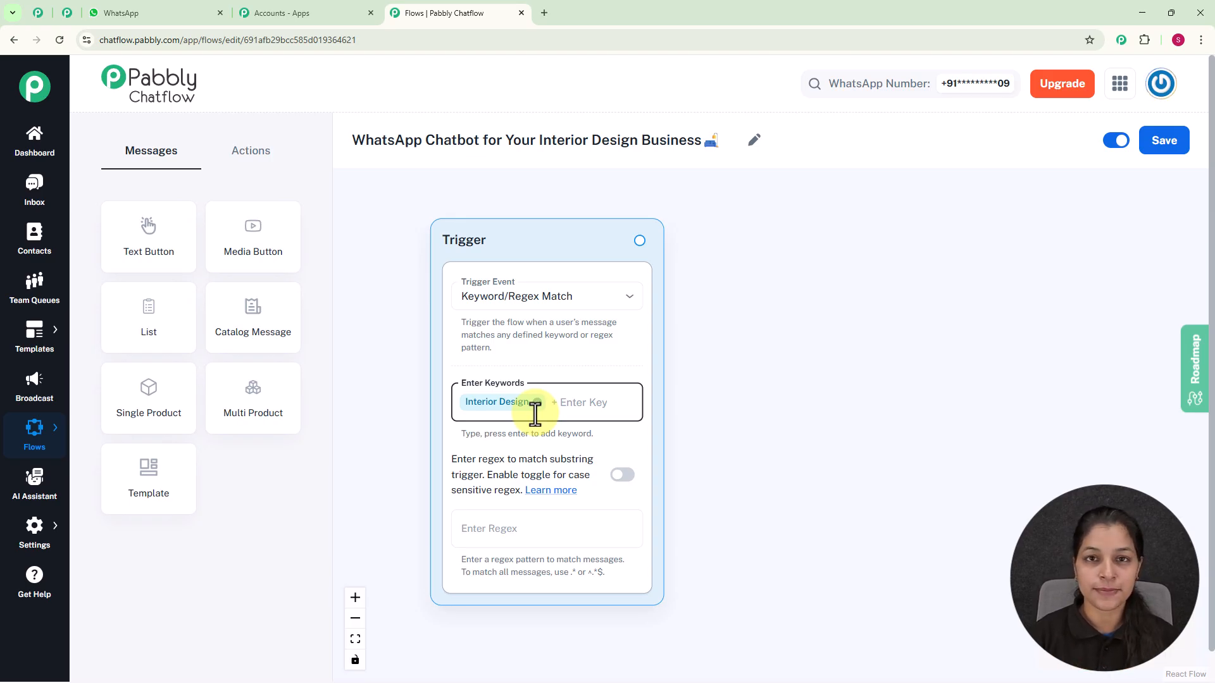
{"action": "left_click", "coordinate": [500, 531]}
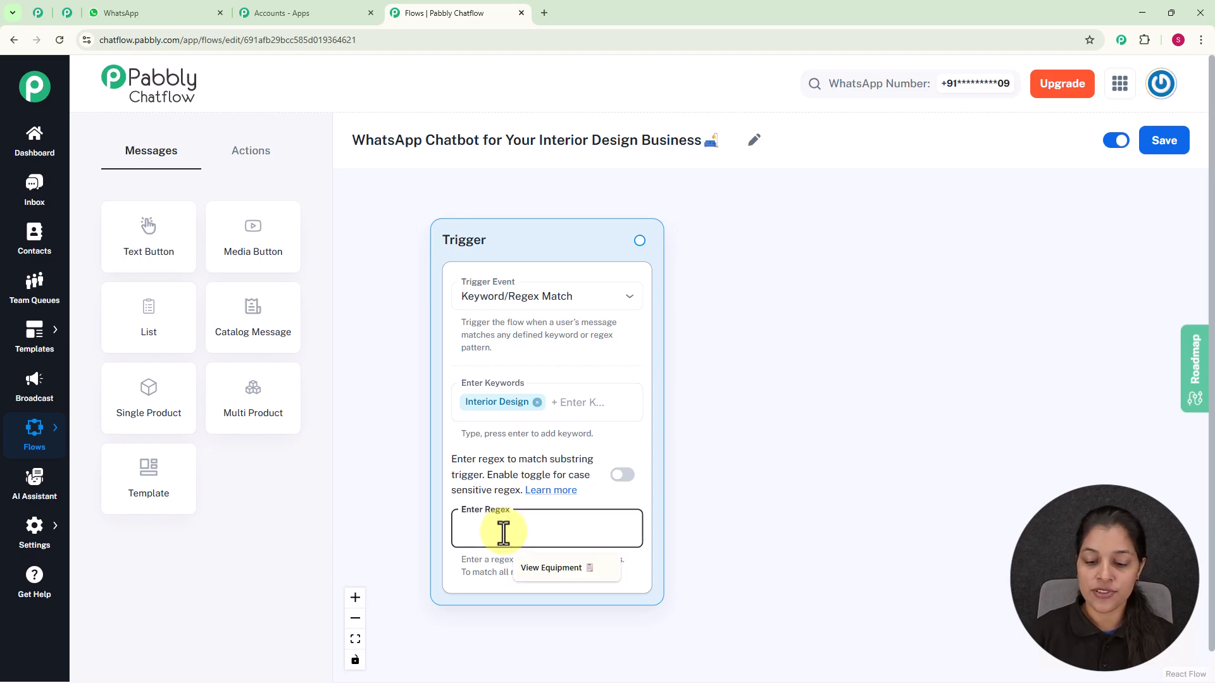
{"action": "type", "text": "[\\s\\"}
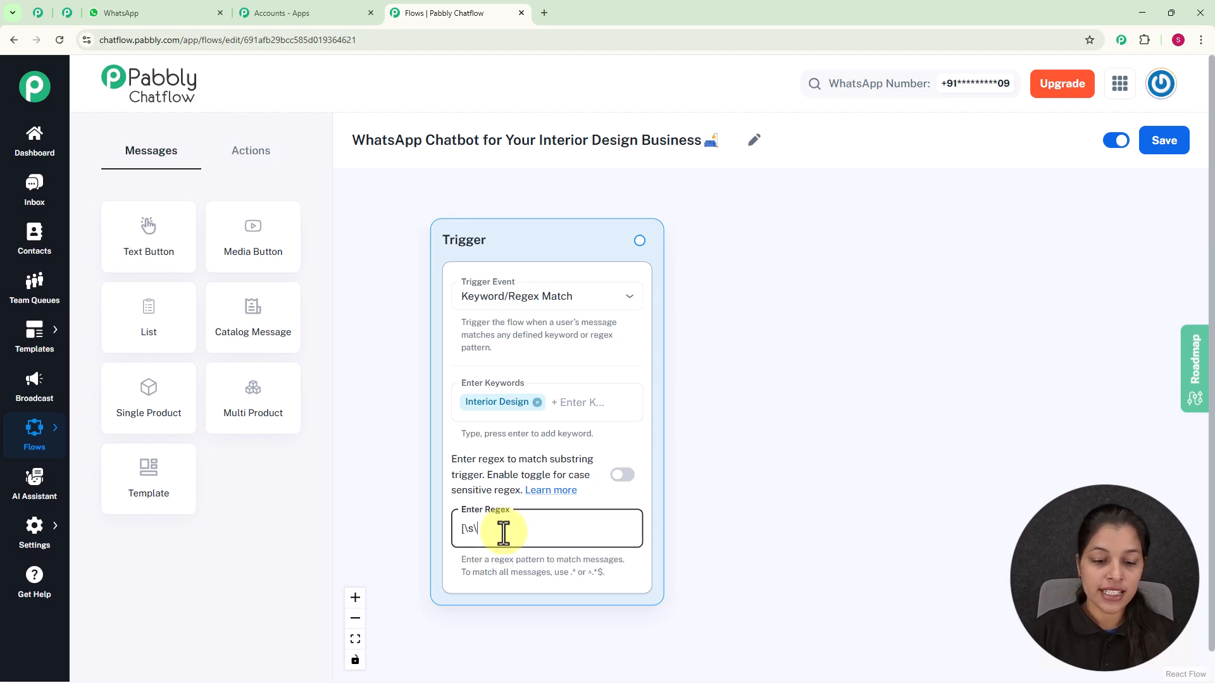
{"action": "type", "text": "S]+"}
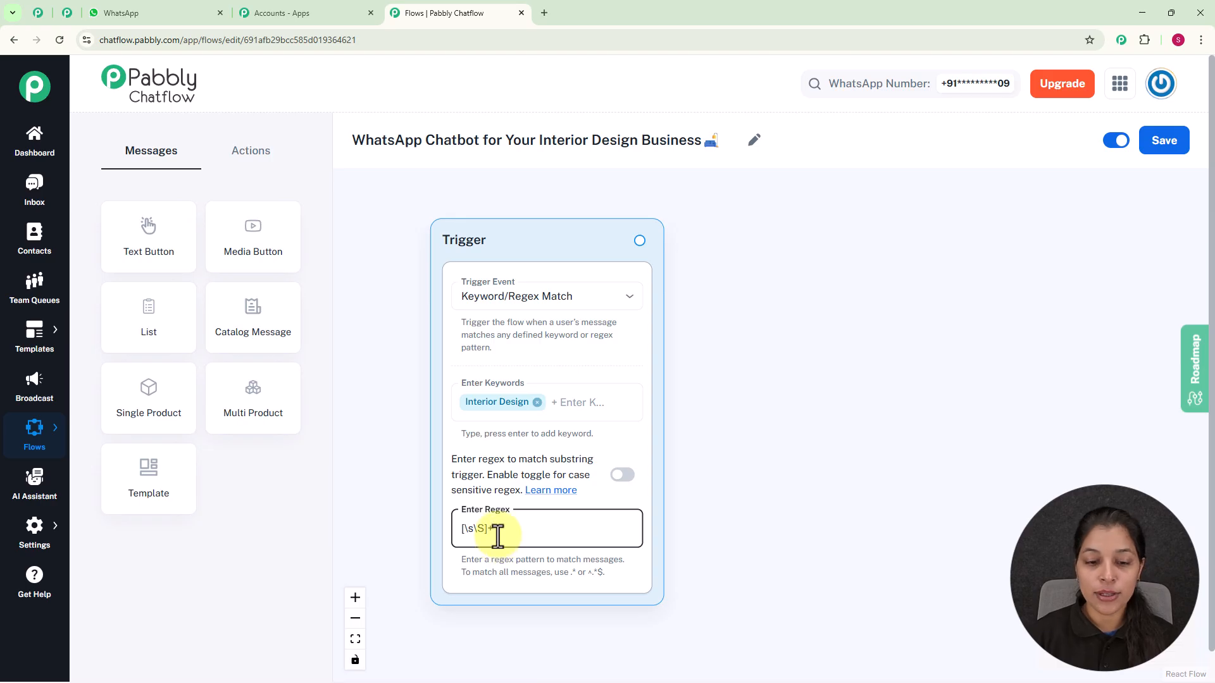
{"action": "key", "text": "BackSpace"}
{"action": "key", "text": "BackSpace"}
{"action": "key", "text": "BackSpace"}
{"action": "key", "text": "BackSpace"}
{"action": "key", "text": "BackSpace"}
{"action": "key", "text": "BackSpace"}
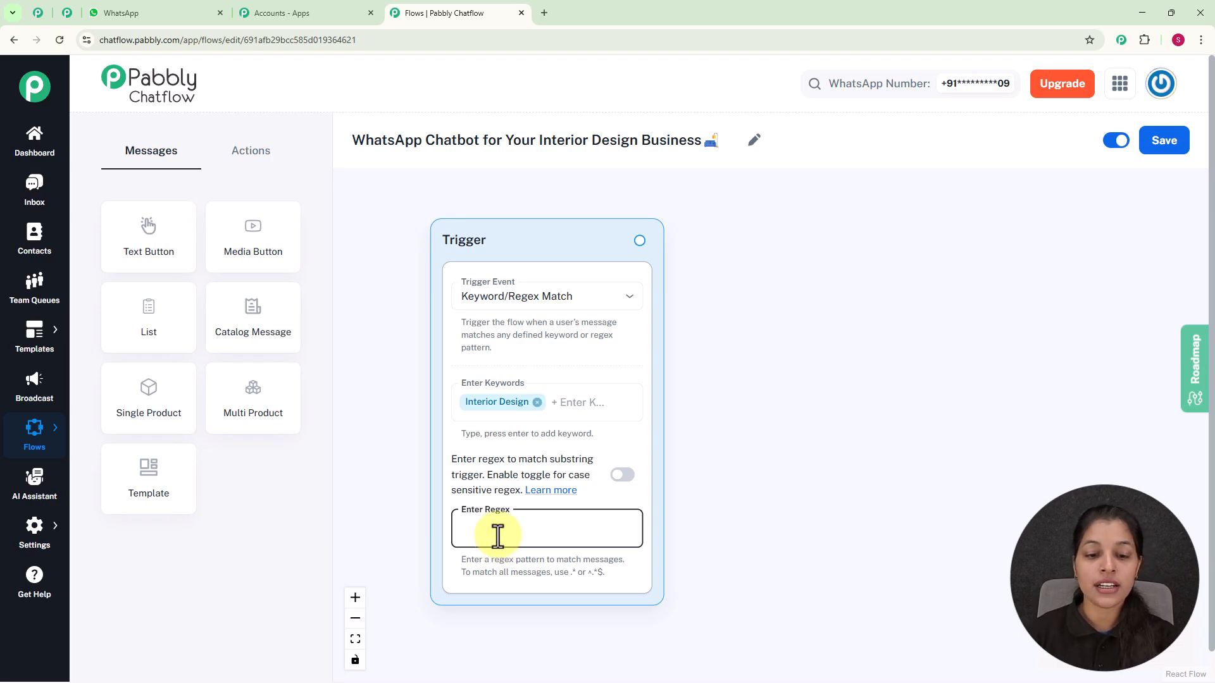
{"action": "left_click", "coordinate": [729, 429]}
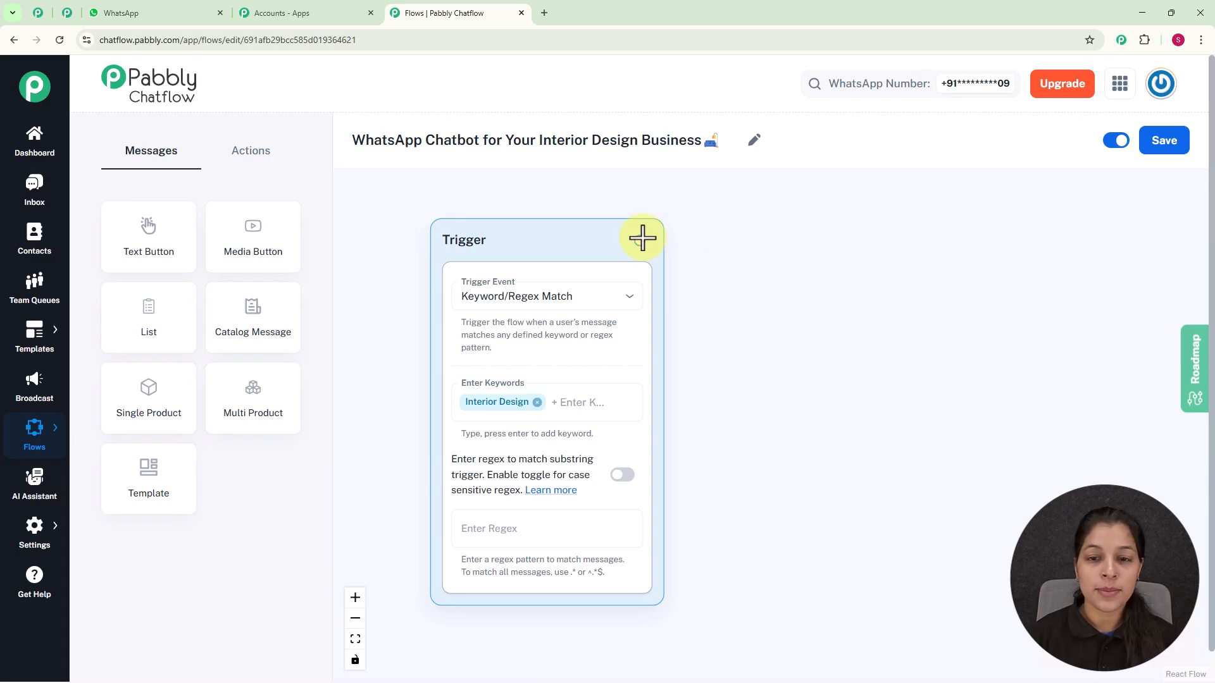
Connect a Text Button message to the trigger with the text "Hi there! Welcome to XYZ Interior Design Studio 👋 How can I help you today?"
{"action": "left_click_drag", "start_coordinate": [639, 241], "coordinate": [775, 322]}
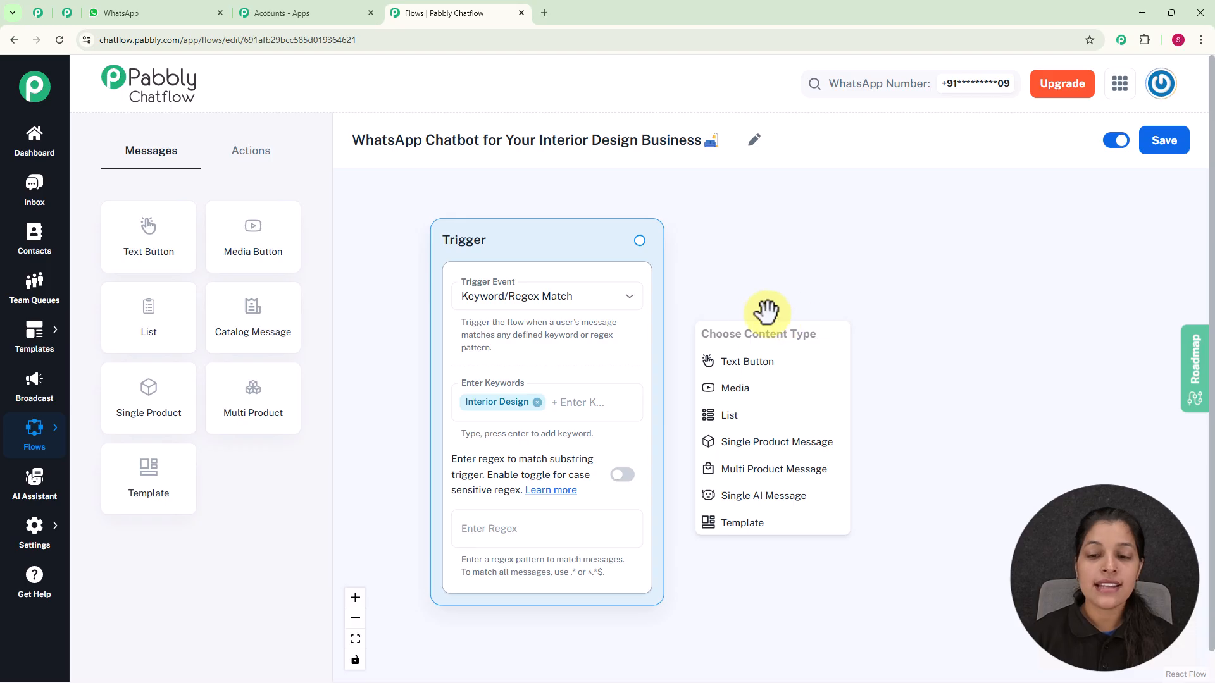
{"action": "left_click", "coordinate": [753, 361]}
{"action": "left_click", "coordinate": [845, 304]}
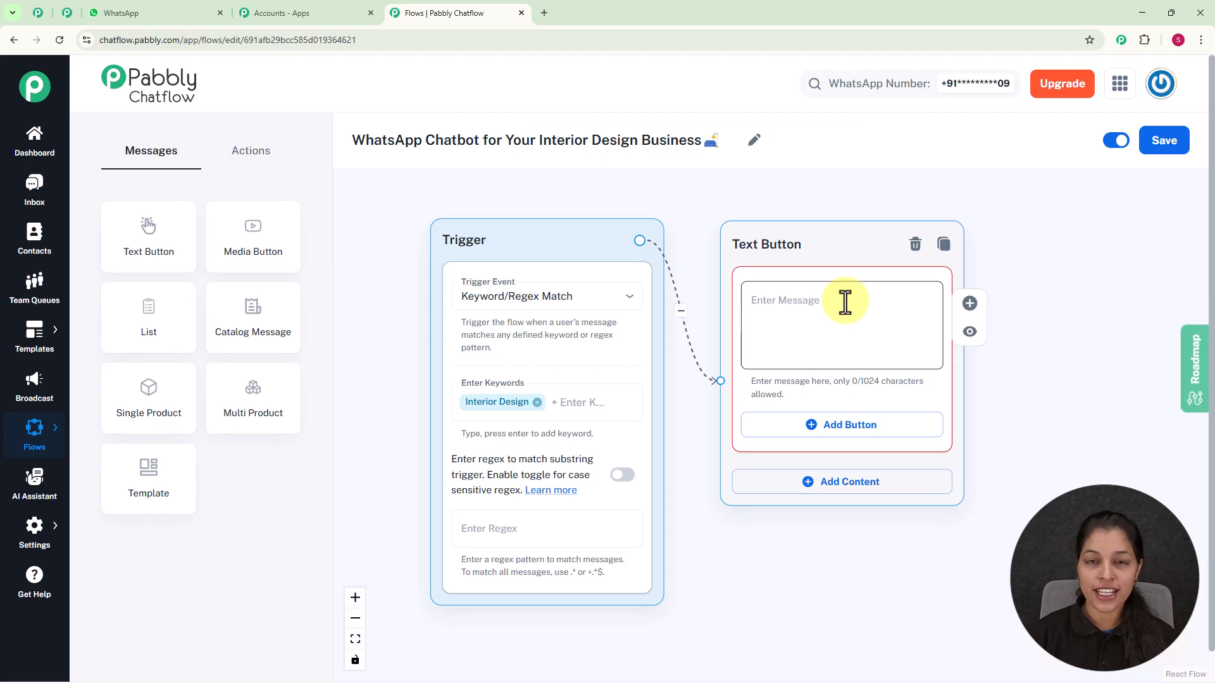
{"action": "type", "text": "Hi there! Welcome to XYZ Interior Design Studio 👋 How can I help you today?"}
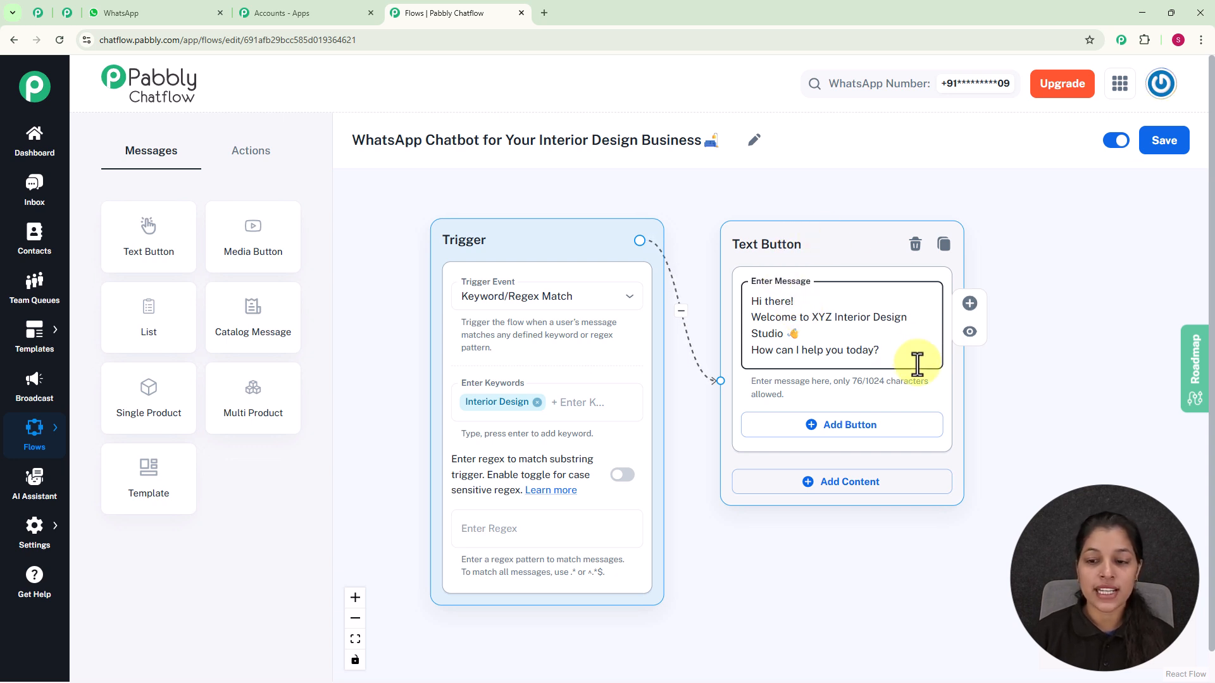
Add two buttons to the Text Button message: "1️⃣ View Services" and "2️⃣ Contact Our Team"
{"action": "left_click", "coordinate": [849, 436]}
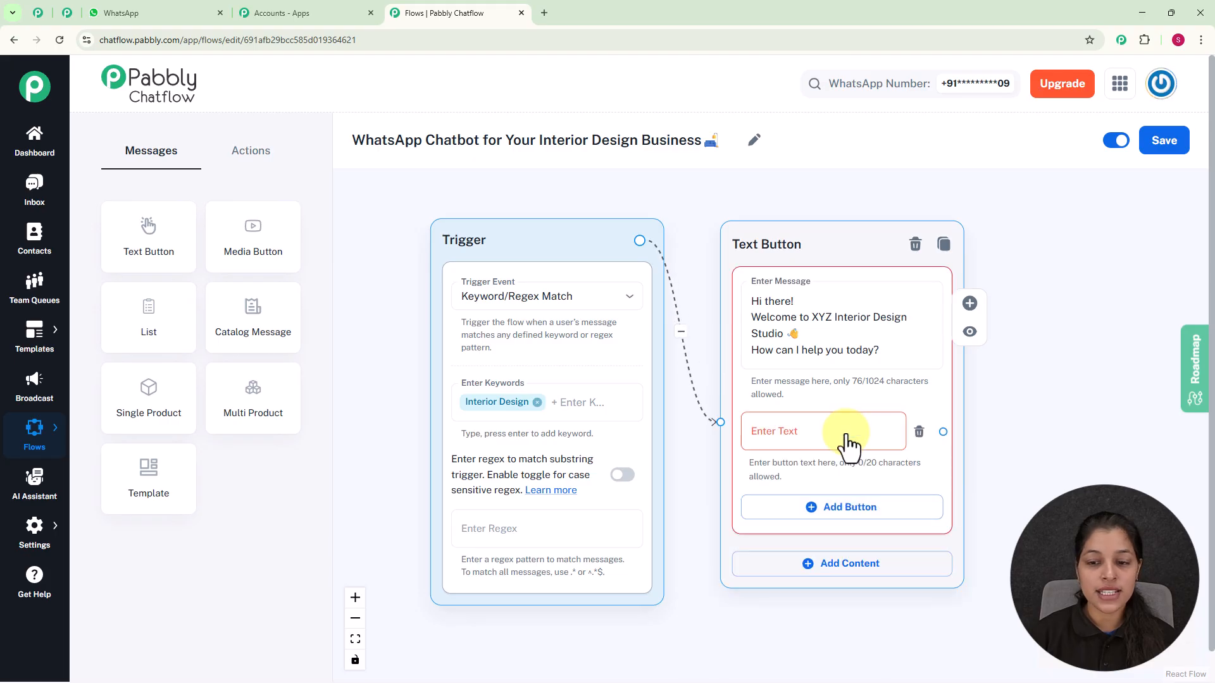
{"action": "left_click", "coordinate": [812, 417]}
{"action": "type", "text": "1️⃣ View Services"}
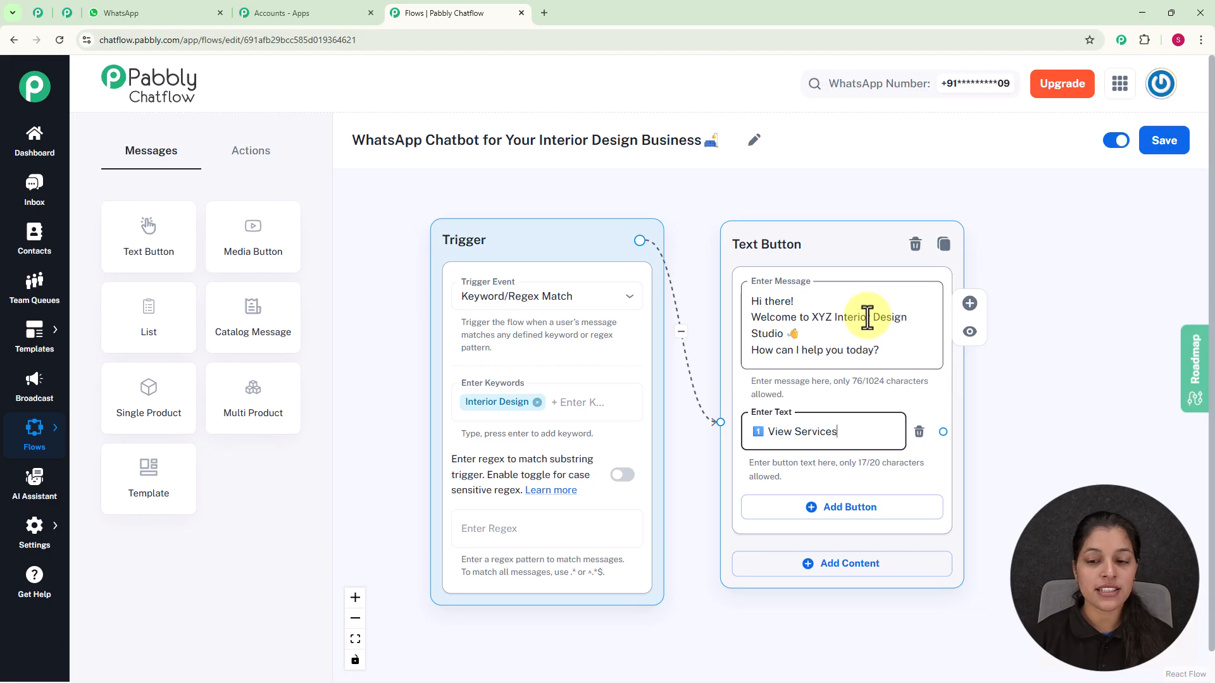
{"action": "left_click", "coordinate": [825, 506]}
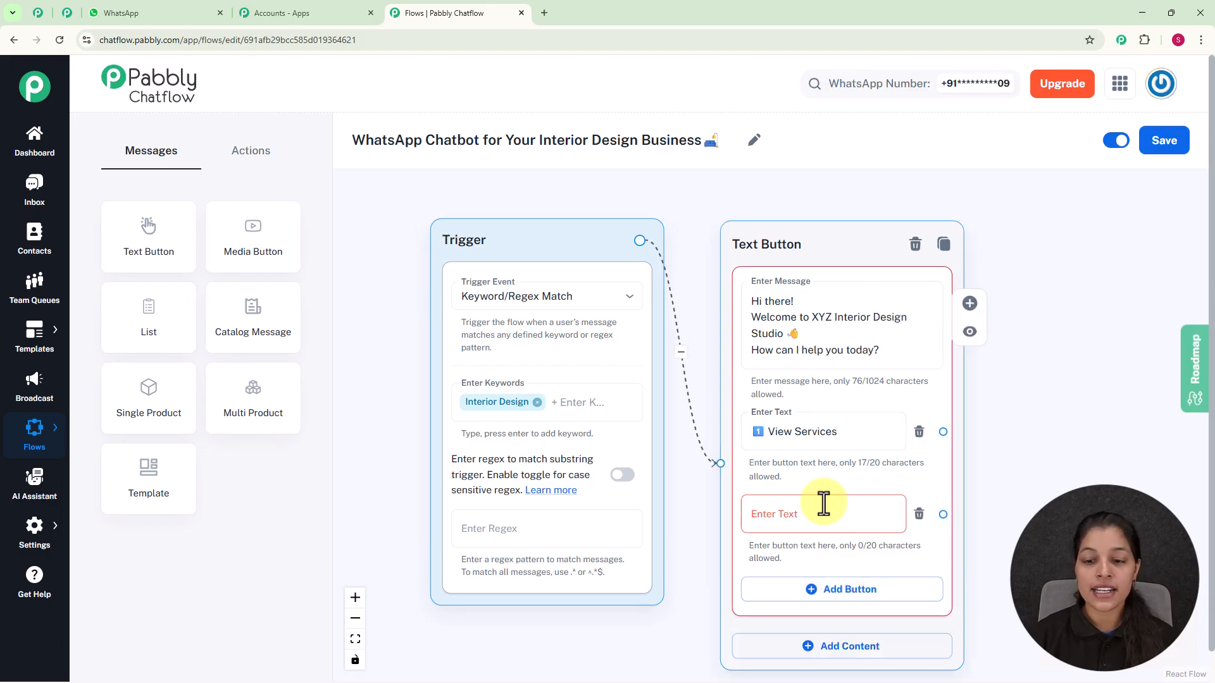
{"action": "scroll", "coordinate": [823, 503], "scroll_direction": "down", "scroll_amount": 2}
{"action": "left_click_drag", "start_coordinate": [989, 477], "coordinate": [853, 422]}
{"action": "left_click", "coordinate": [639, 438]}
{"action": "type", "text": "2️⃣ Contact Our Team"}
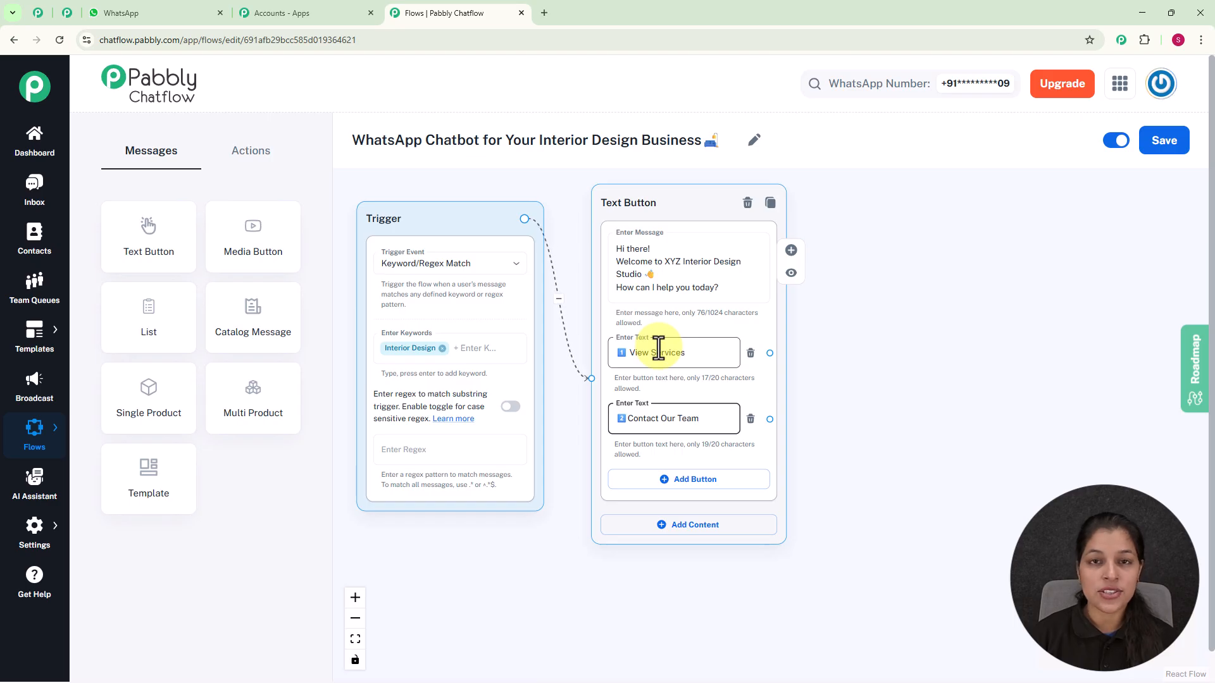
Connect a List message to the View Services button and set its body to "We offer:"
{"action": "left_click_drag", "start_coordinate": [770, 352], "coordinate": [862, 253]}
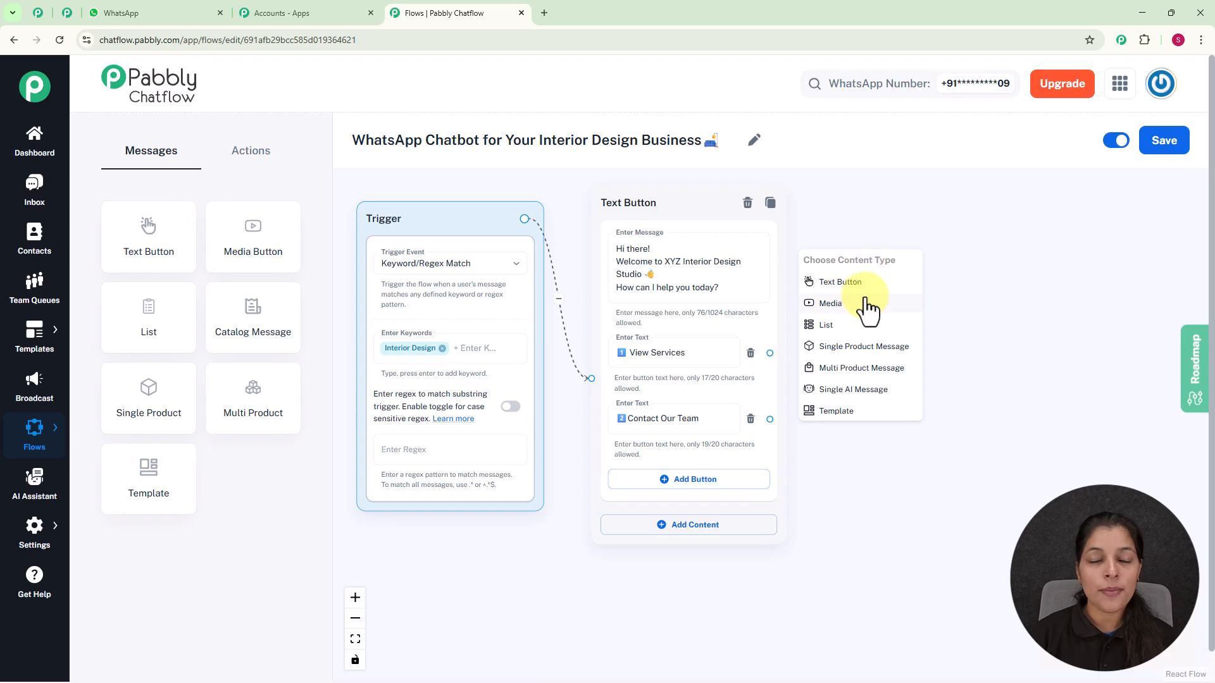
{"action": "left_click", "coordinate": [845, 328]}
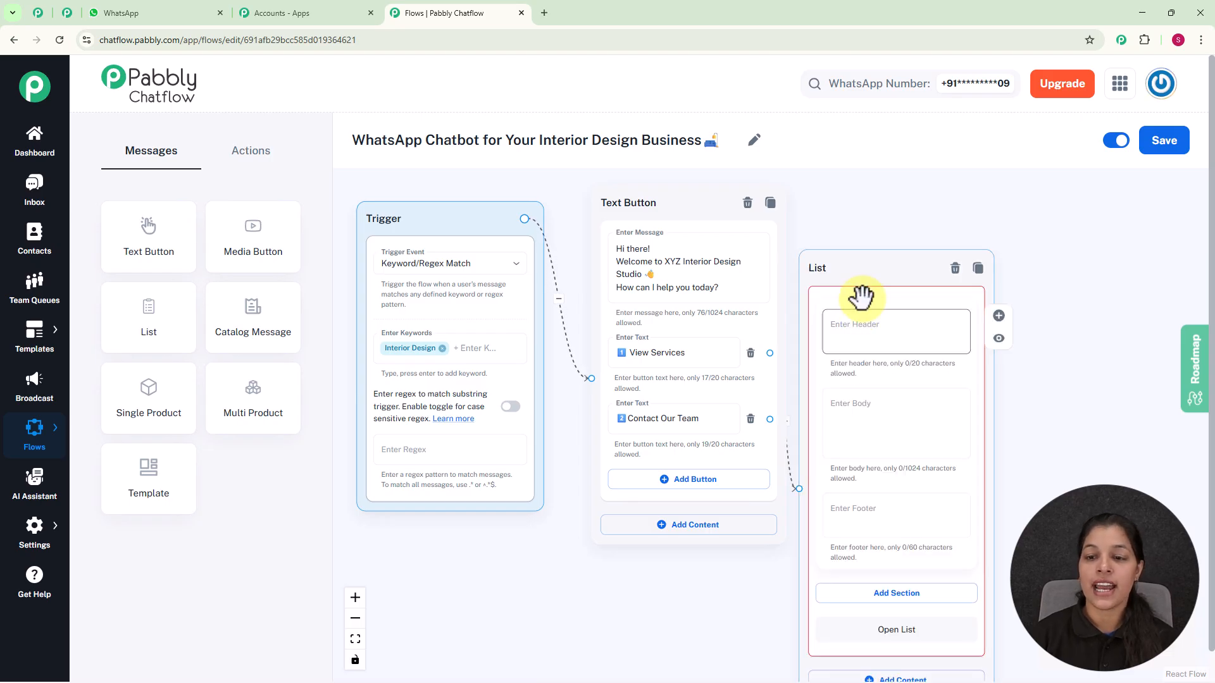
{"action": "scroll", "coordinate": [913, 252], "scroll_direction": "down", "scroll_amount": 2}
{"action": "left_click_drag", "start_coordinate": [1085, 320], "coordinate": [894, 374]}
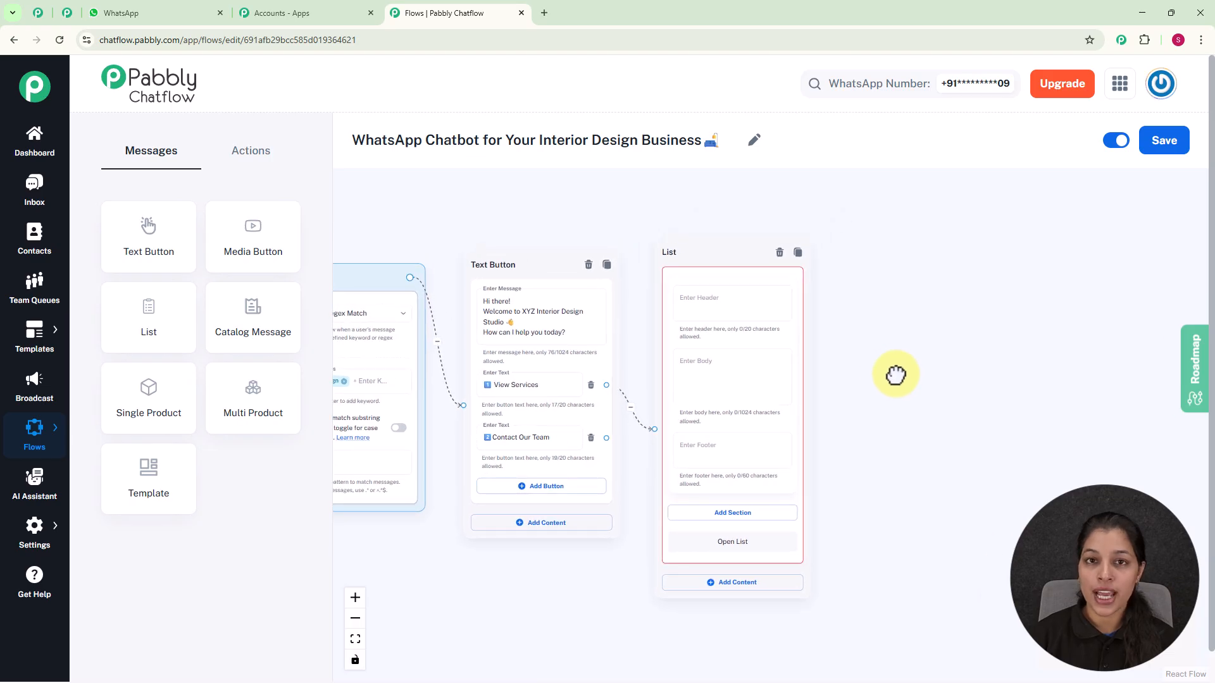
{"action": "scroll", "coordinate": [848, 357], "scroll_direction": "up", "scroll_amount": 1}
{"action": "scroll", "coordinate": [848, 358], "scroll_direction": "up", "scroll_amount": 1}
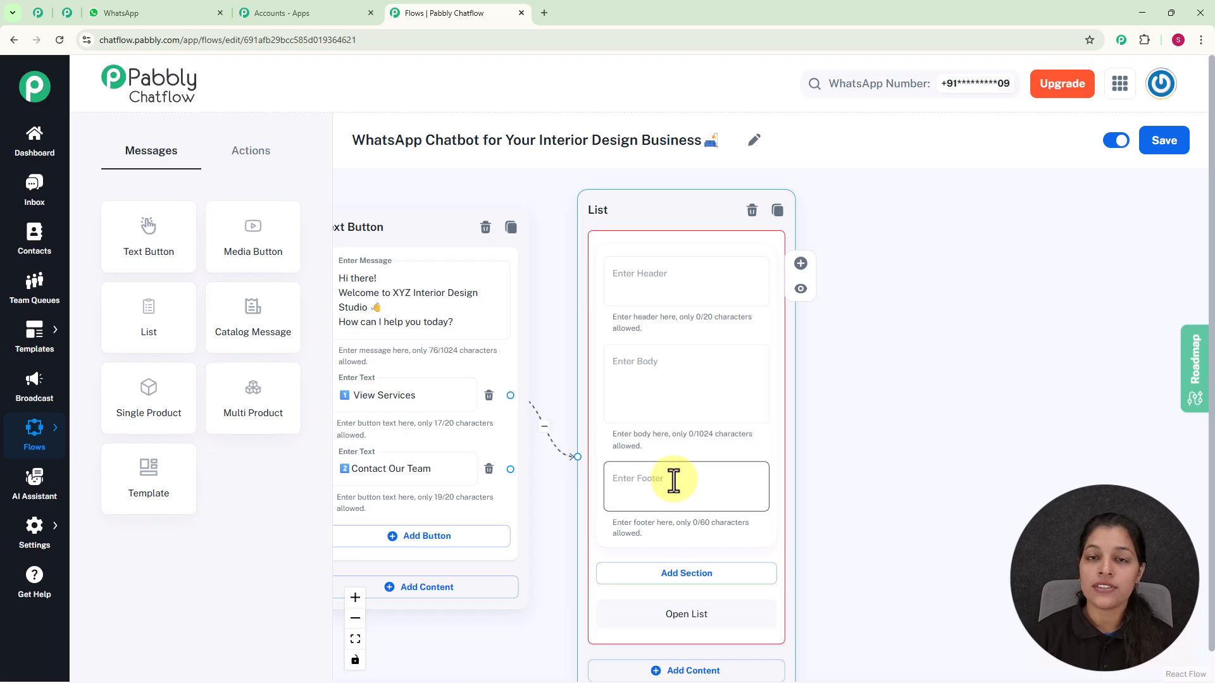
{"action": "left_click", "coordinate": [658, 392]}
{"action": "type", "text": "We offer:"}
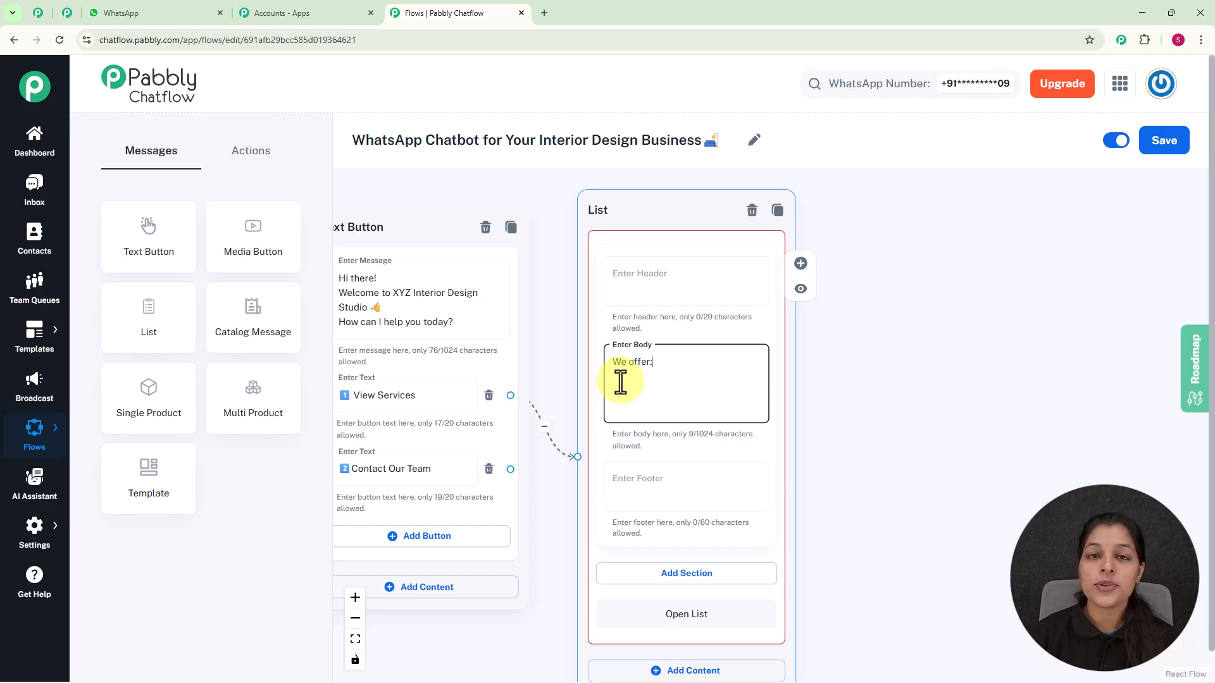
Add a section to the list and title it "Services"
{"action": "scroll", "coordinate": [620, 381], "scroll_direction": "down", "scroll_amount": 2}
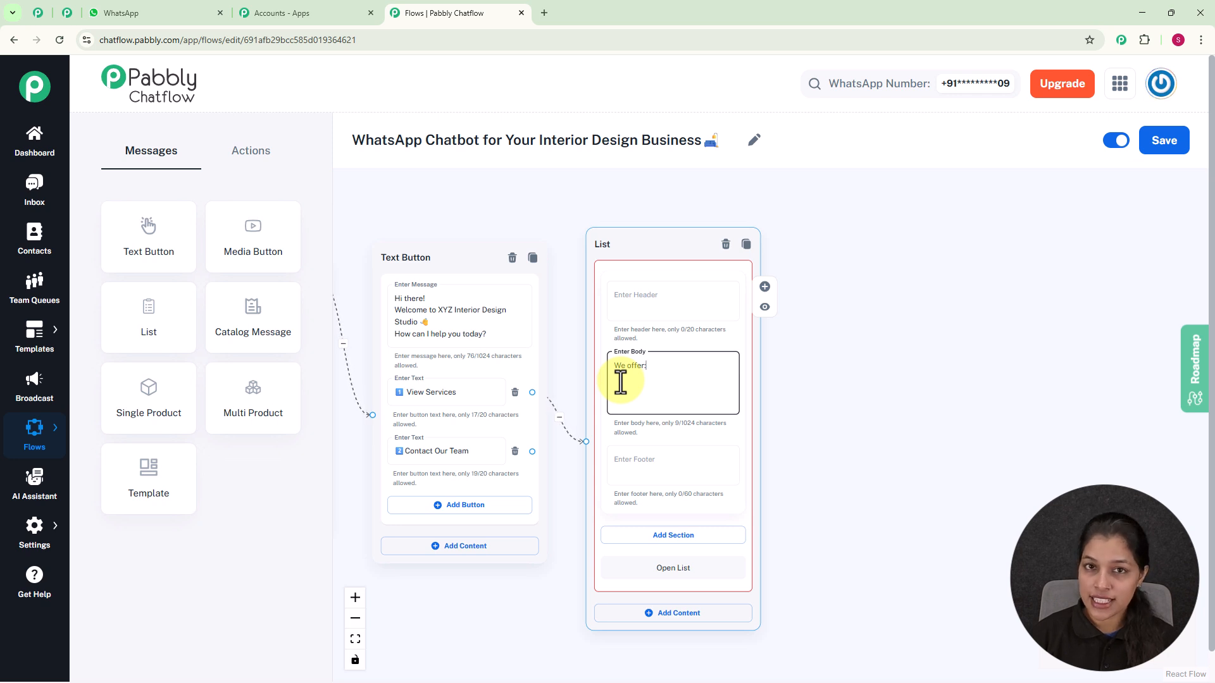
{"action": "scroll", "coordinate": [618, 382], "scroll_direction": "down", "scroll_amount": 2}
{"action": "scroll", "coordinate": [767, 369], "scroll_direction": "up", "scroll_amount": 3}
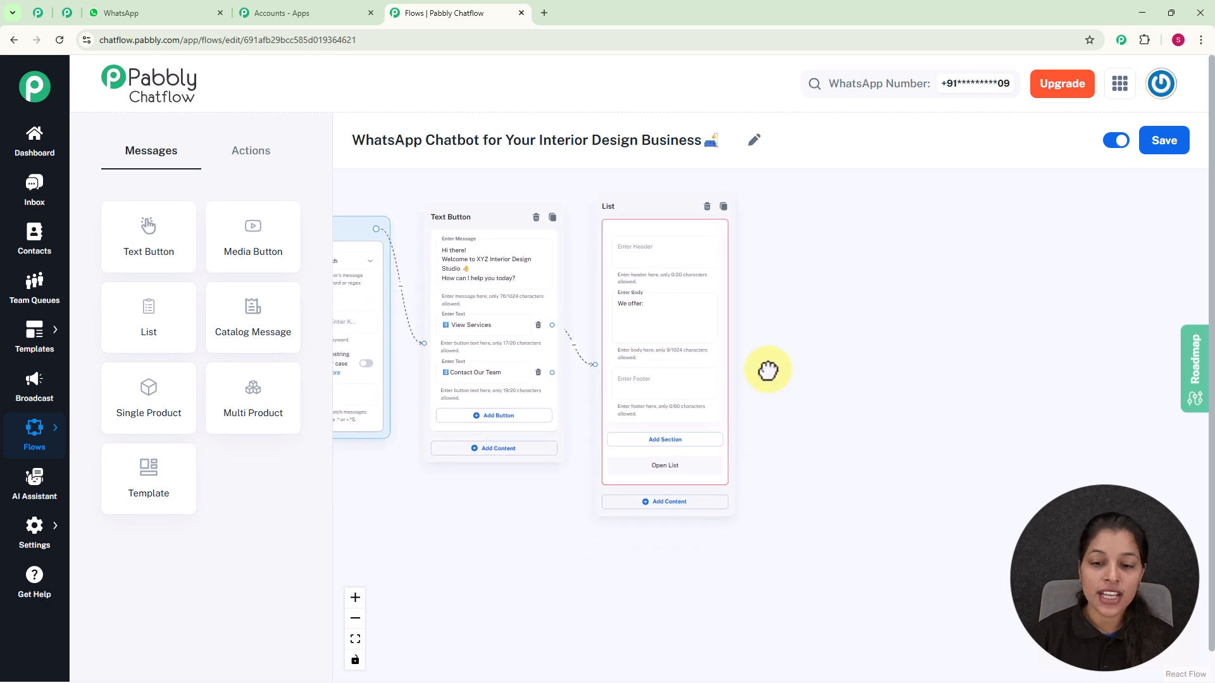
{"action": "left_click", "coordinate": [674, 422]}
{"action": "left_click", "coordinate": [634, 447]}
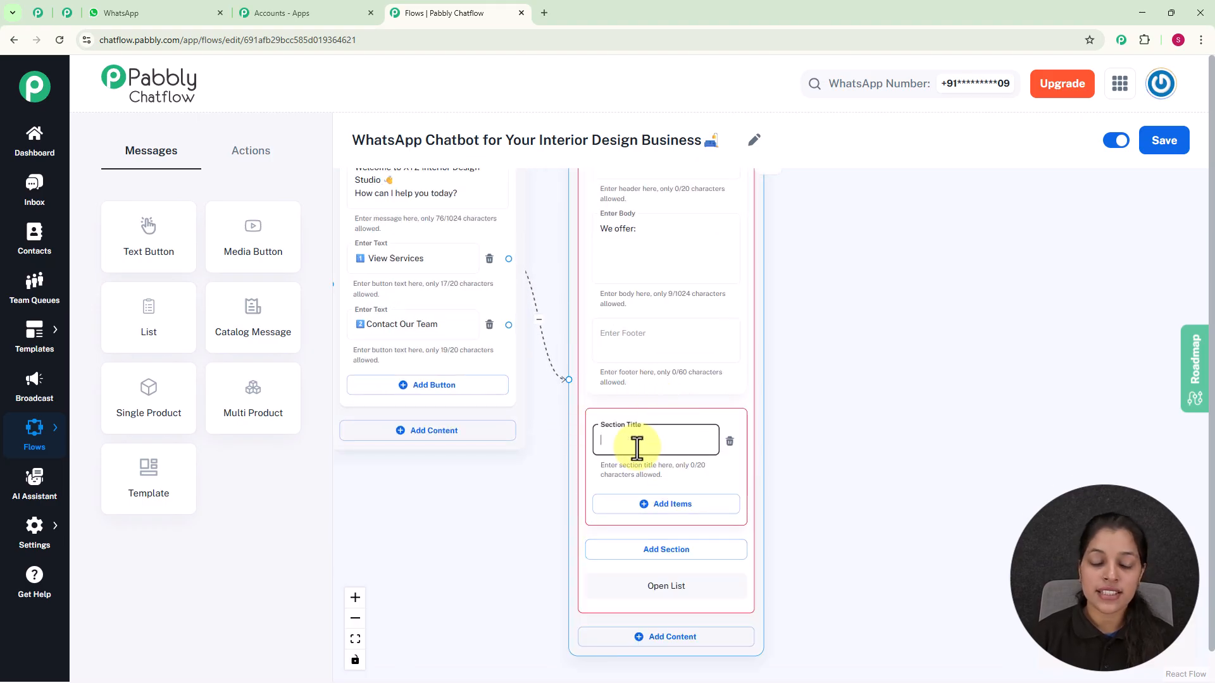
{"action": "type", "text": "Services"}
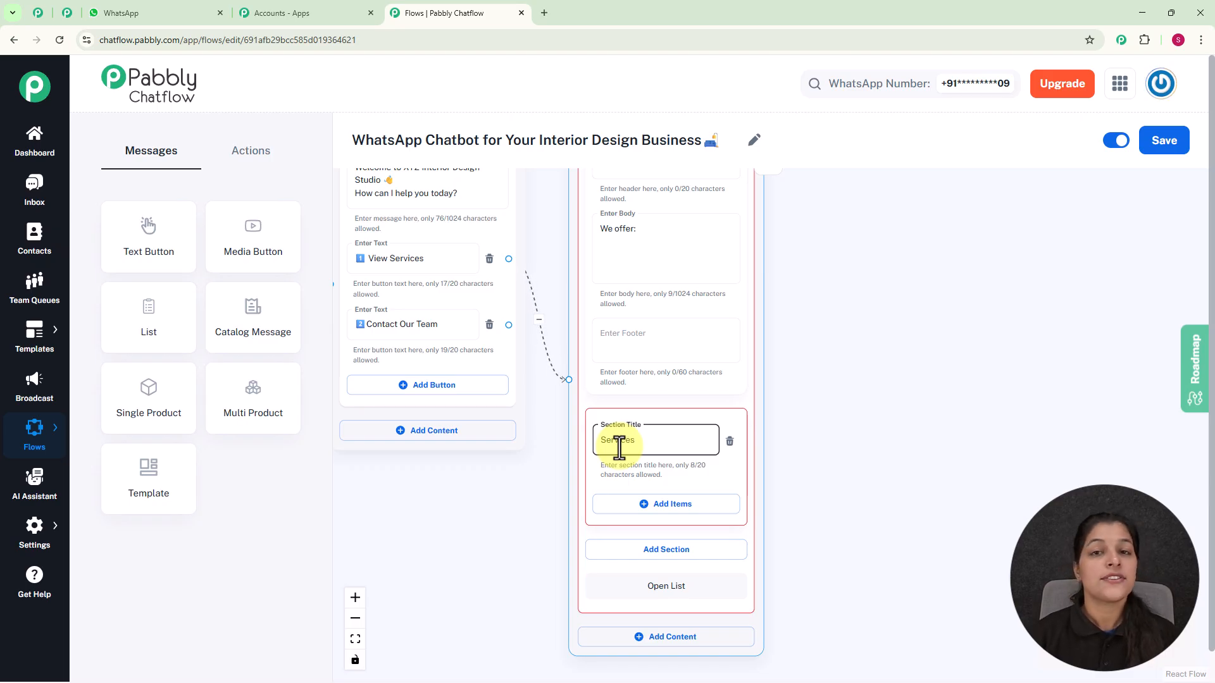
Add three items to the Services section titled "Home Design", "Room Makeover" and "Color Consult"
{"action": "left_click", "coordinate": [624, 510]}
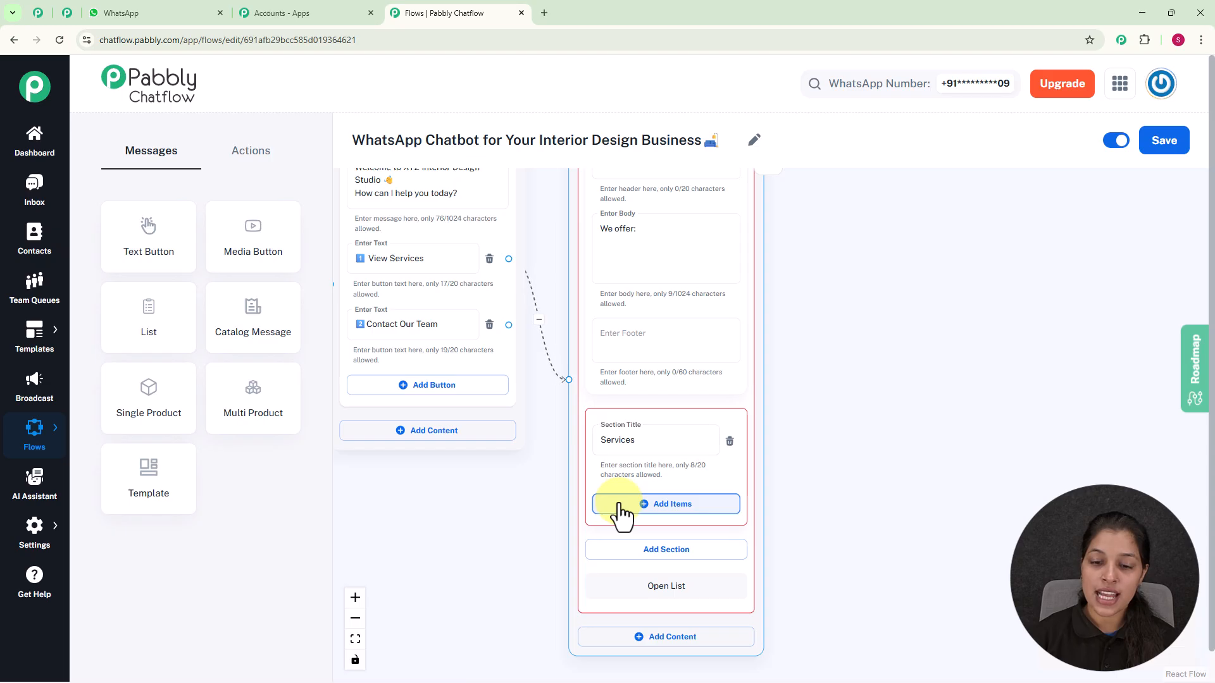
{"action": "scroll", "coordinate": [803, 474], "scroll_direction": "down", "scroll_amount": 3}
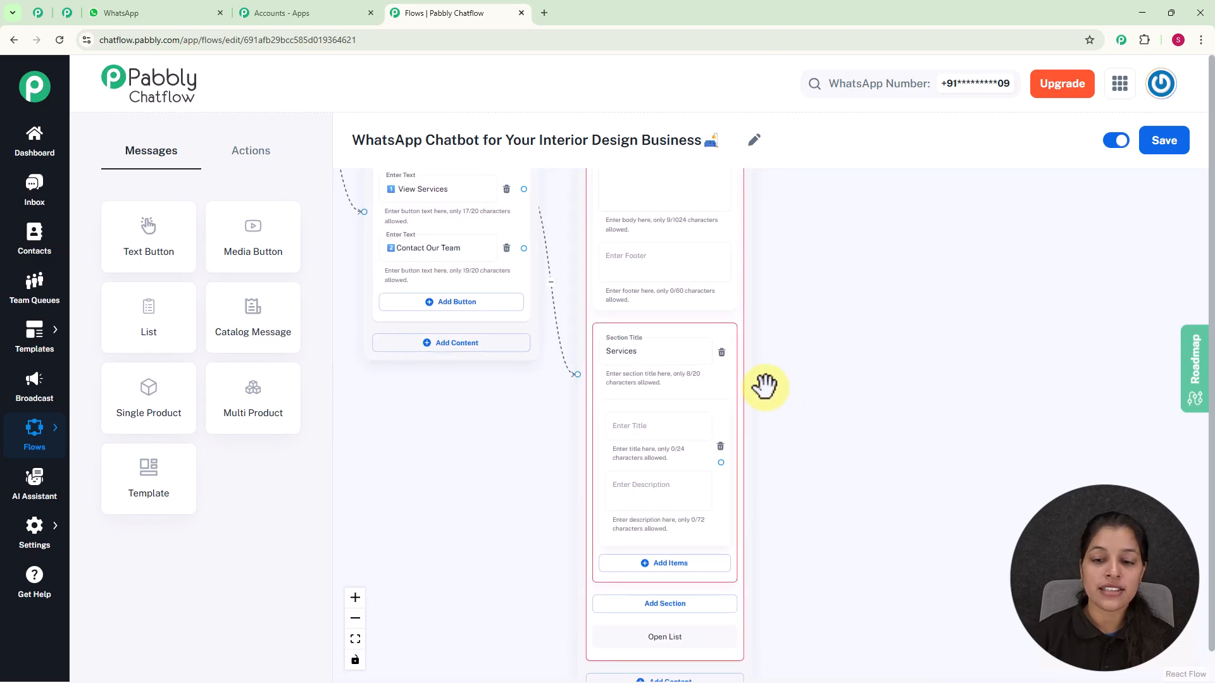
{"action": "left_click_drag", "start_coordinate": [736, 401], "coordinate": [738, 320]}
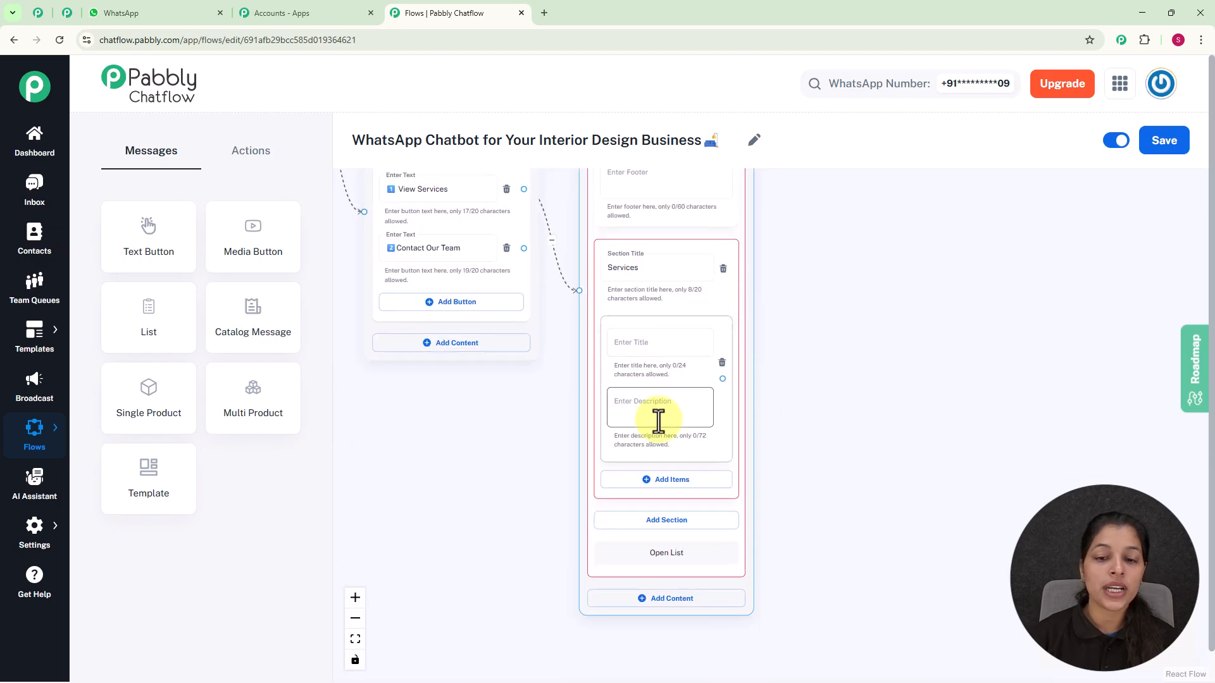
{"action": "scroll", "coordinate": [658, 420], "scroll_direction": "up", "scroll_amount": 2}
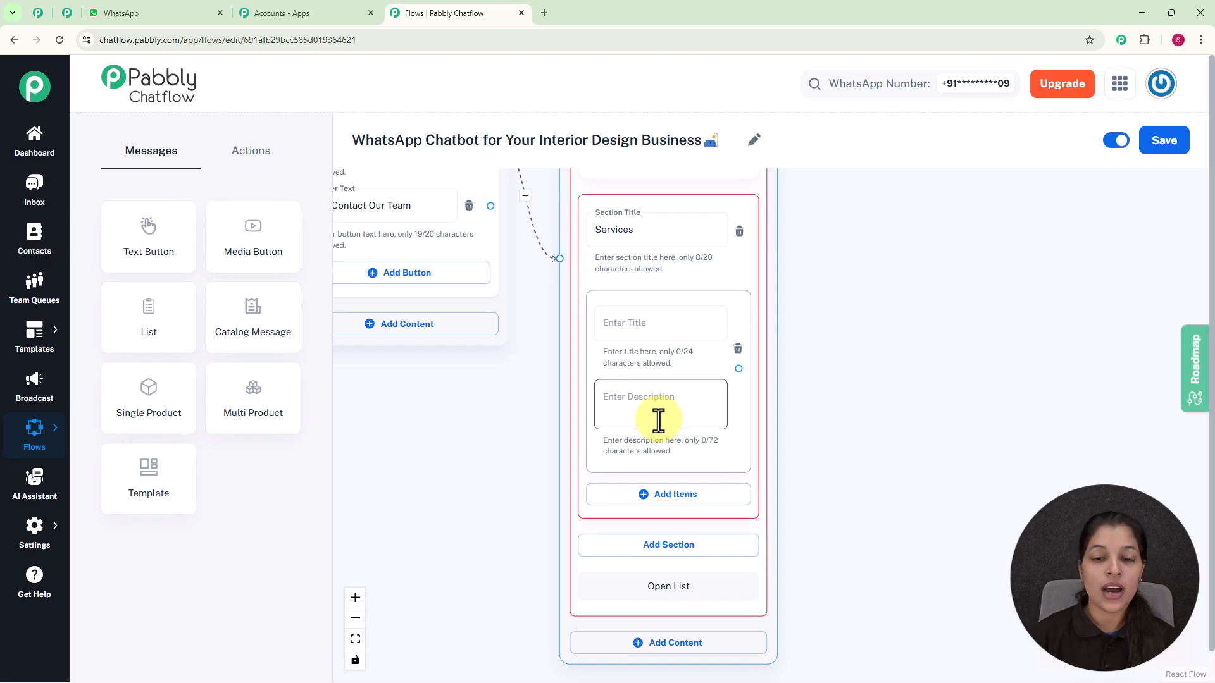
{"action": "left_click", "coordinate": [668, 331]}
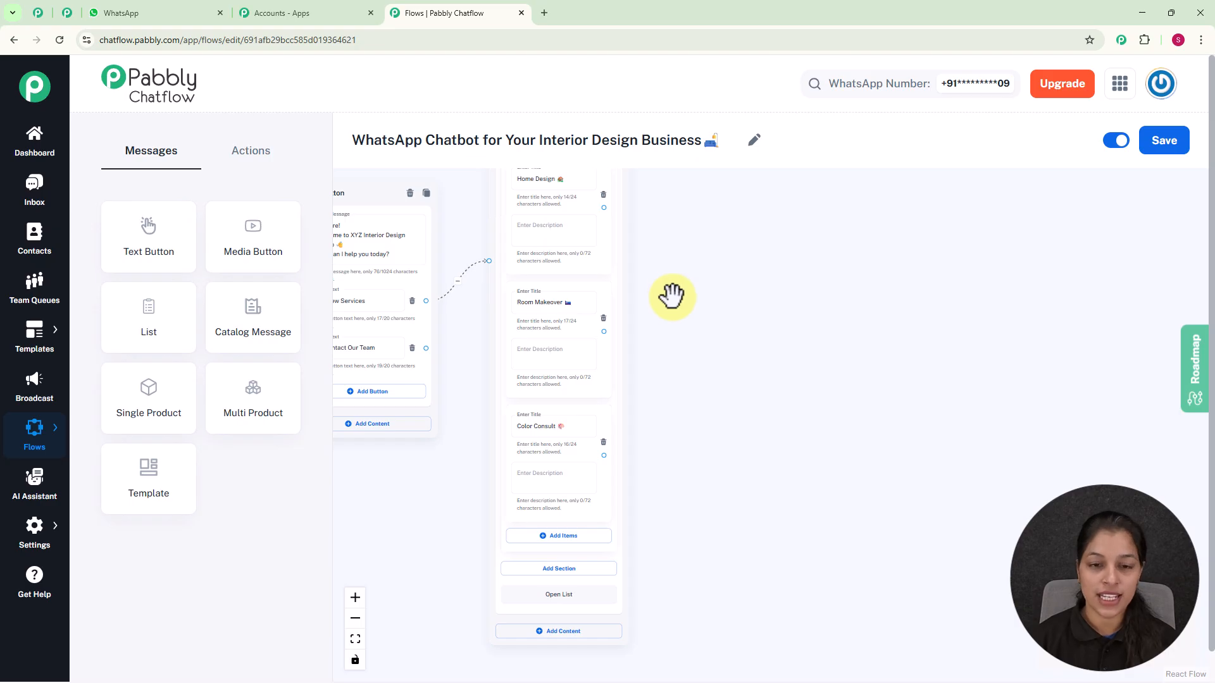
{"action": "scroll", "coordinate": [671, 291], "scroll_direction": "up", "scroll_amount": 3}
{"action": "left_click", "coordinate": [822, 434]}
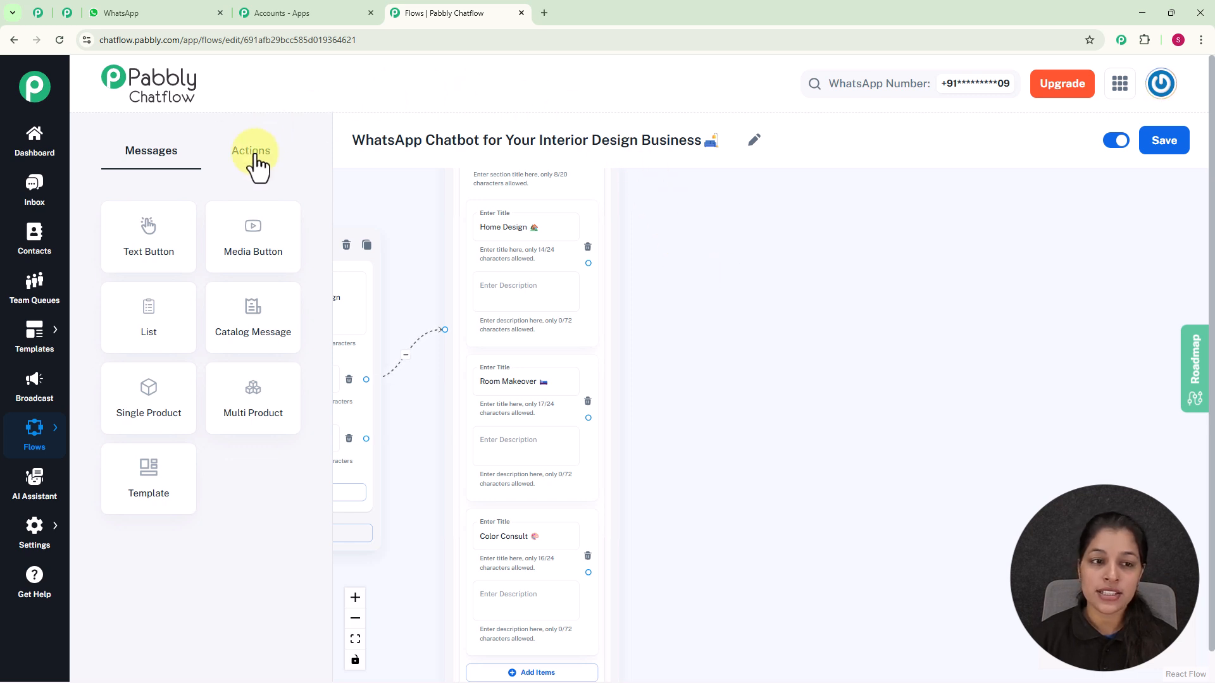
Add a Set Custom Field action node and connect the Home Design list item to it
{"action": "left_click", "coordinate": [255, 157]}
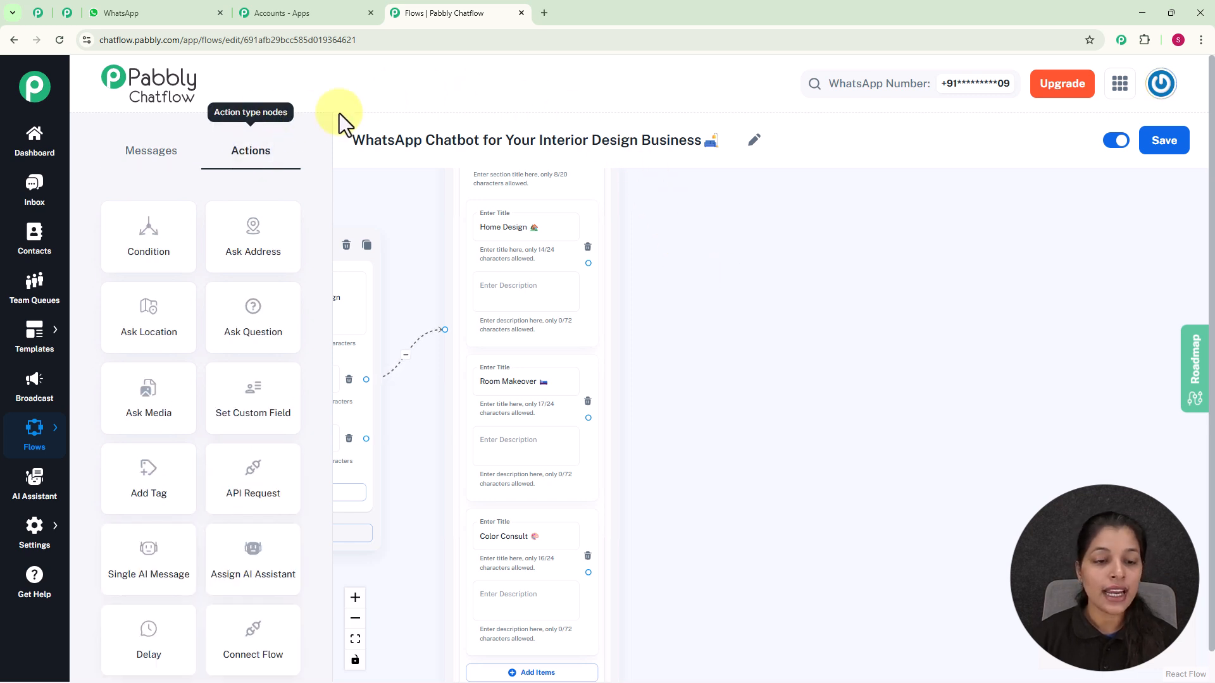
{"action": "left_click_drag", "start_coordinate": [257, 396], "coordinate": [719, 216]}
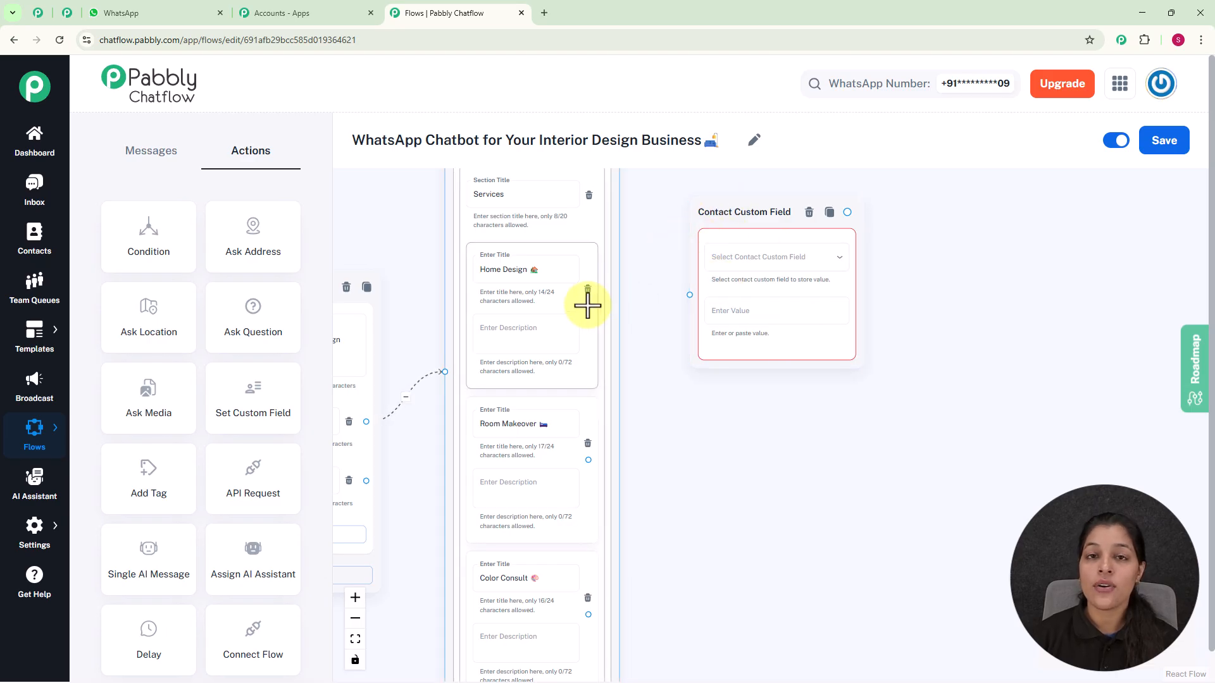
{"action": "left_click_drag", "start_coordinate": [587, 305], "coordinate": [691, 296]}
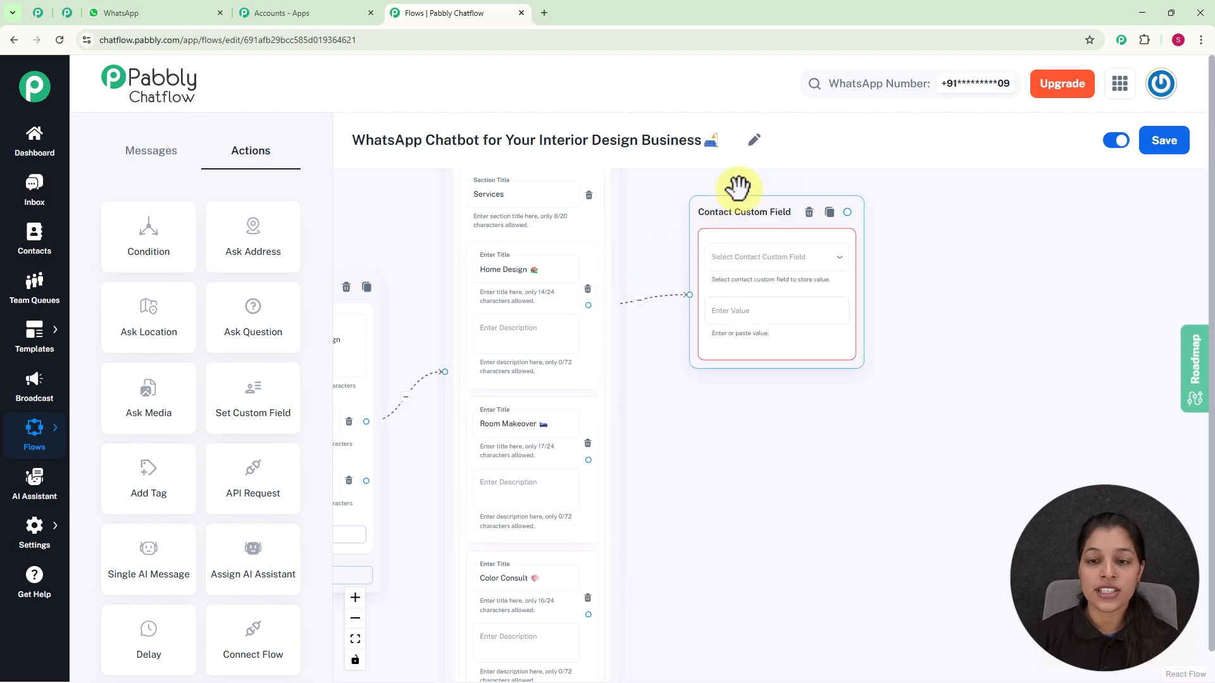
Browse the available contact custom fields, including the Contact Custom Fields settings page in another tab
{"action": "left_click", "coordinate": [772, 258]}
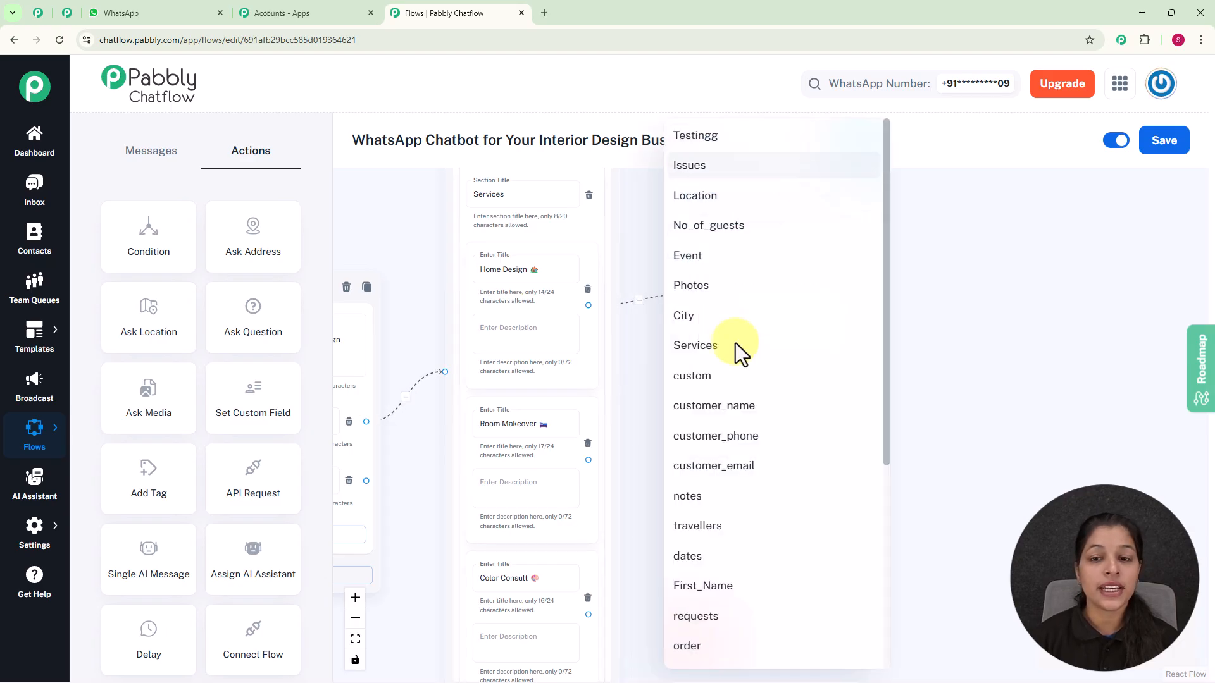
{"action": "left_click", "coordinate": [977, 393]}
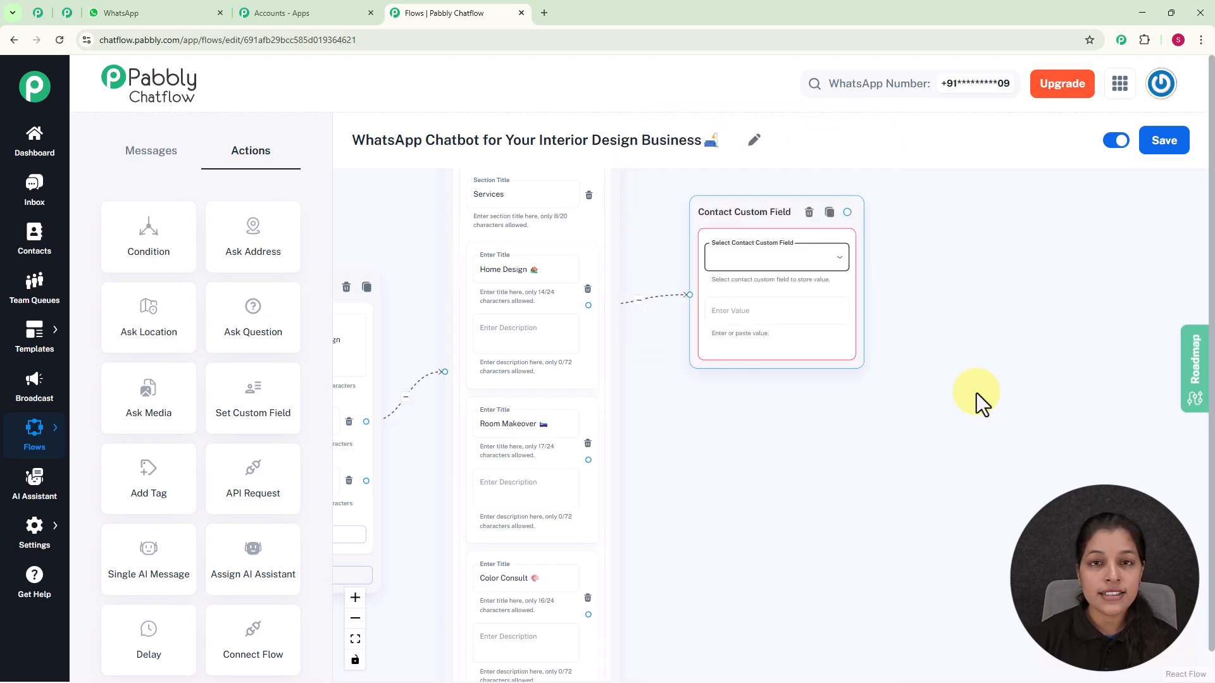
{"action": "mouse_move", "coordinate": [5, 545]}
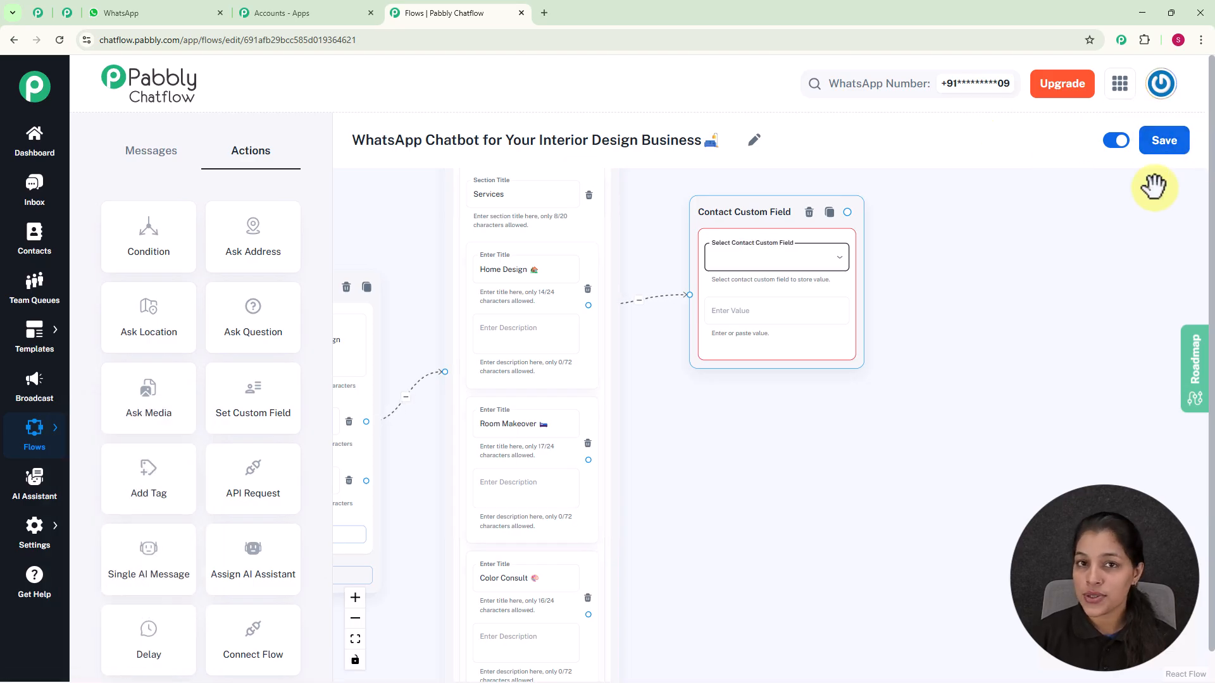
{"action": "left_click", "coordinate": [25, 525]}
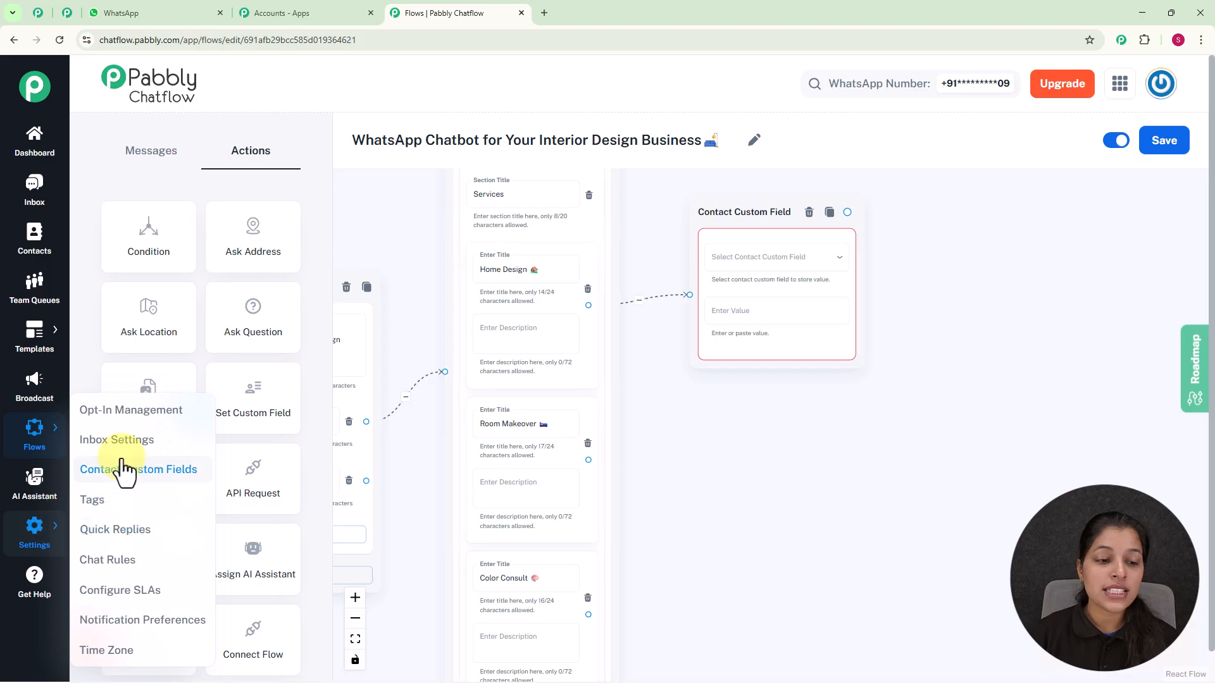
{"action": "left_click", "coordinate": [125, 481], "text": "ctrl"}
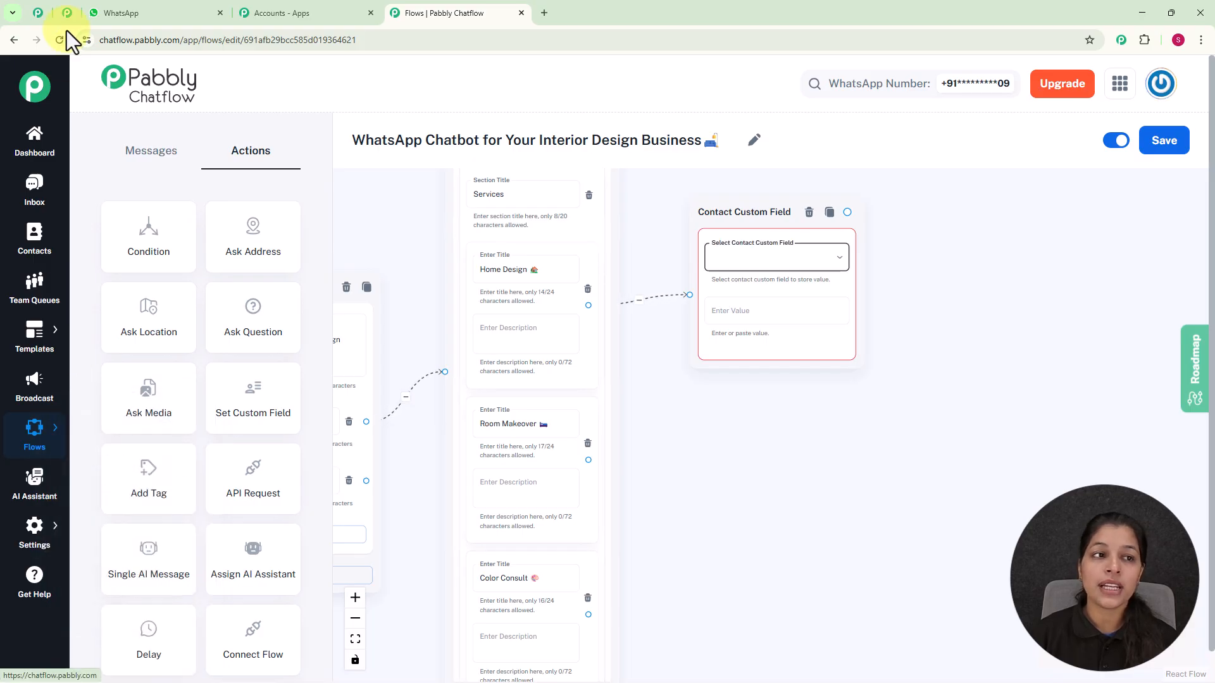
{"action": "left_click", "coordinate": [69, 9]}
{"action": "scroll", "coordinate": [428, 216], "scroll_direction": "up", "scroll_amount": 5}
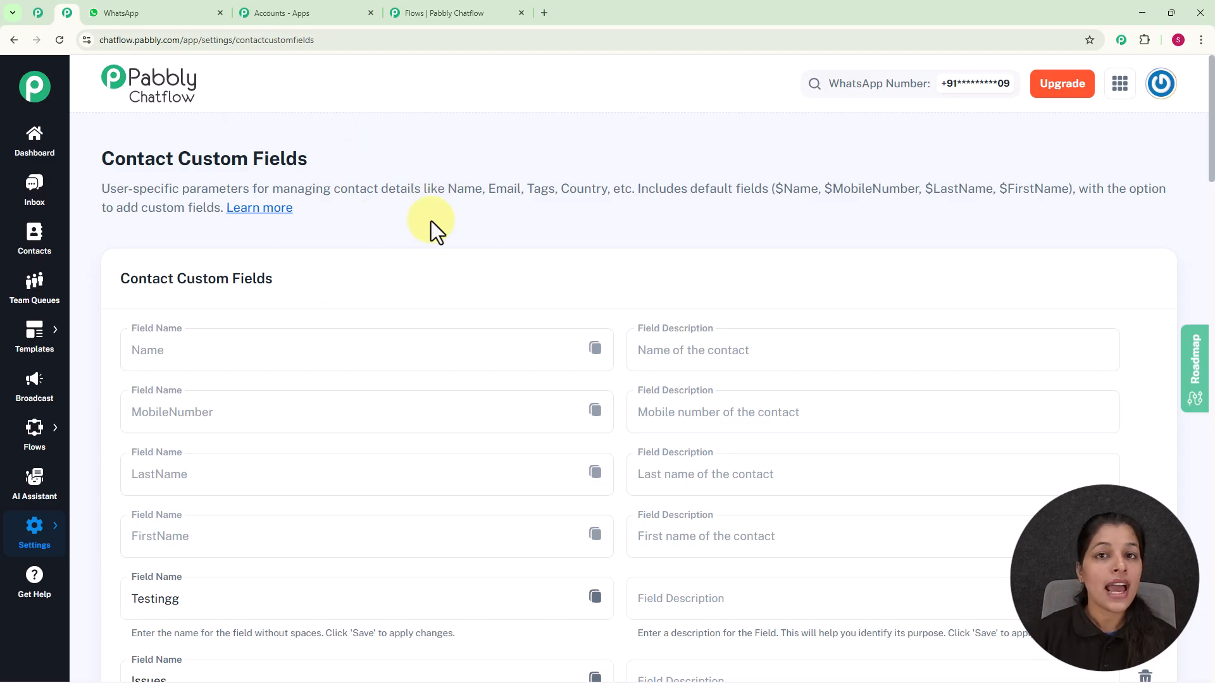
{"action": "scroll", "coordinate": [424, 253], "scroll_direction": "down", "scroll_amount": 10}
{"action": "scroll", "coordinate": [425, 267], "scroll_direction": "down", "scroll_amount": 20}
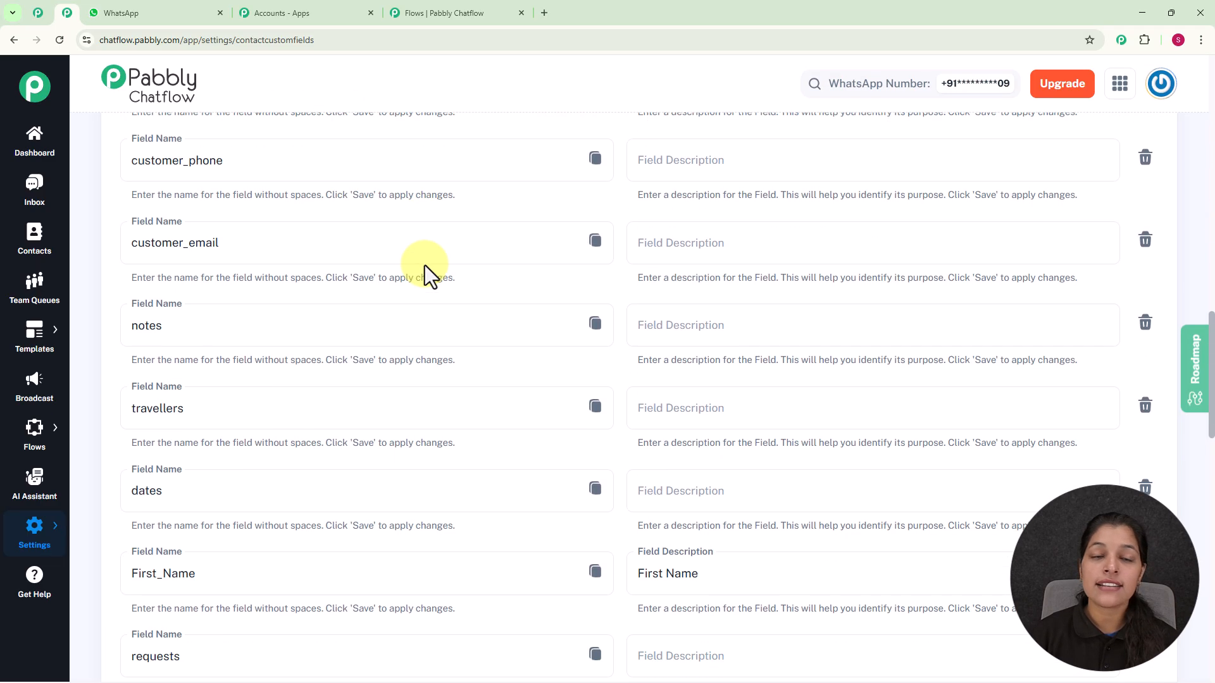
{"action": "scroll", "coordinate": [424, 265], "scroll_direction": "down", "scroll_amount": 4}
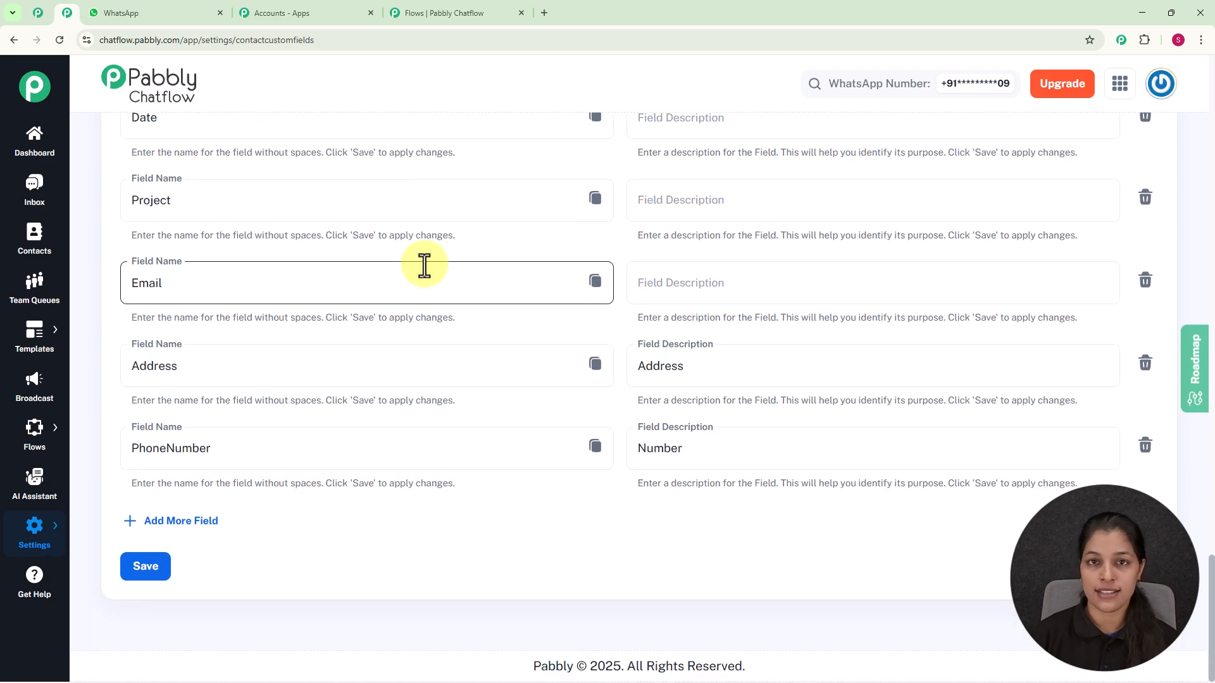
{"action": "left_click", "coordinate": [170, 521]}
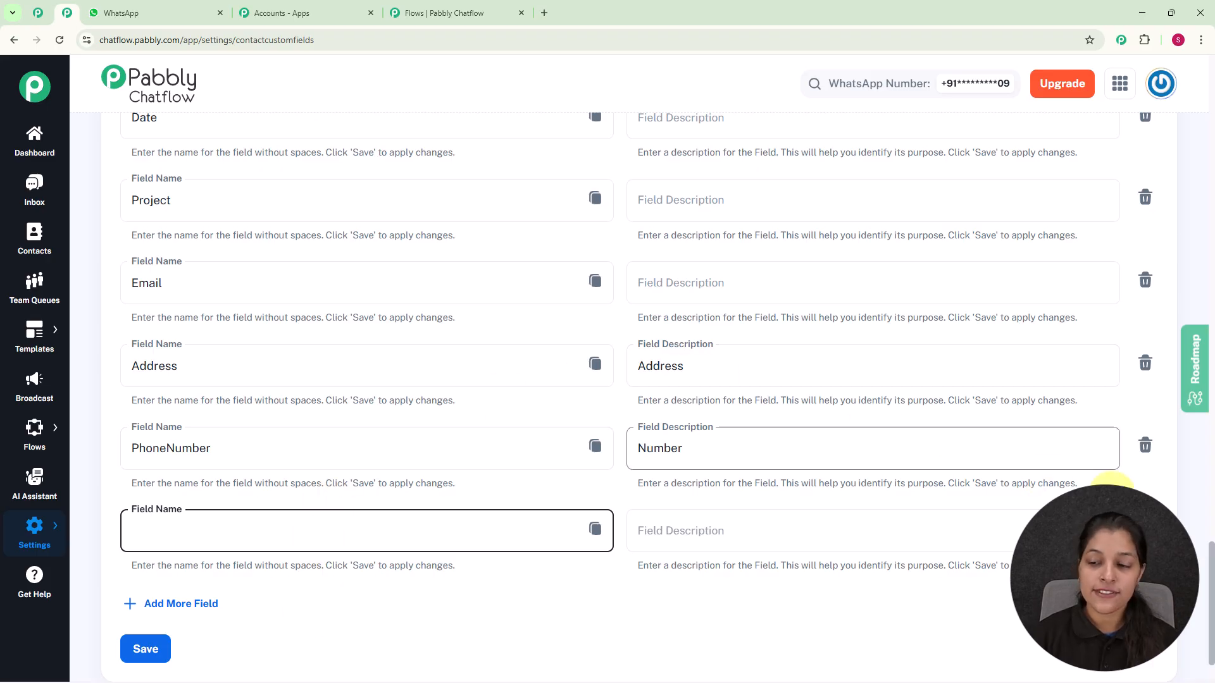
{"action": "left_click", "coordinate": [1145, 530]}
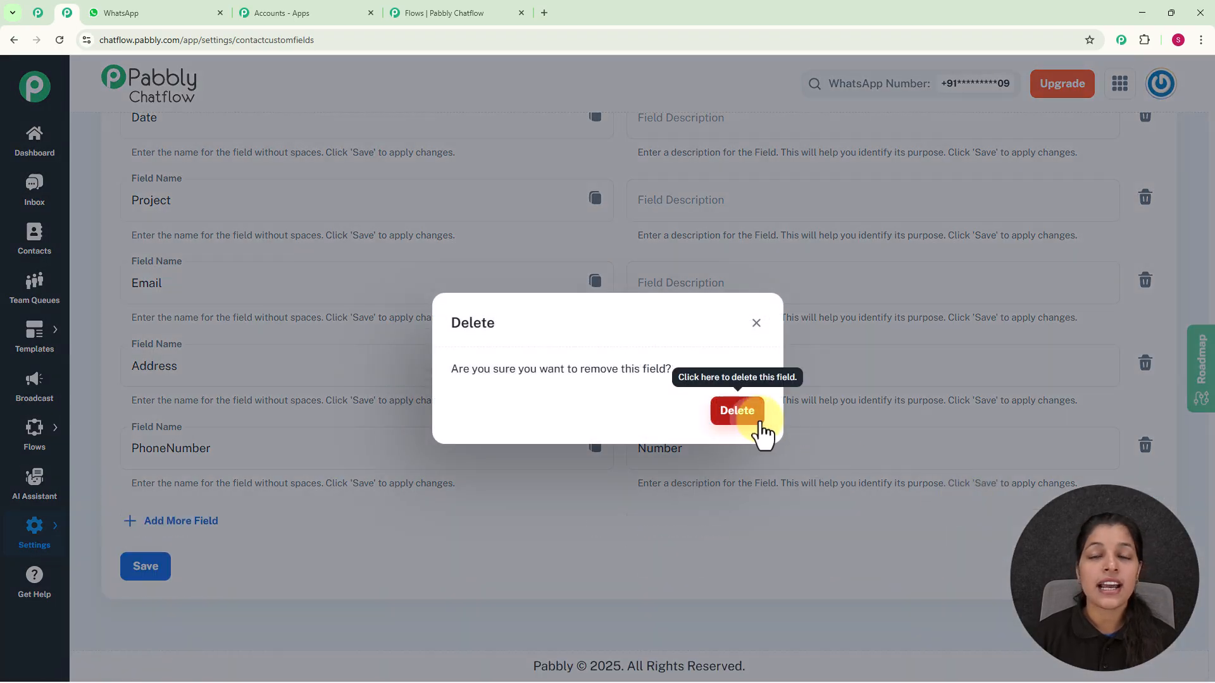
{"action": "left_click", "coordinate": [753, 420]}
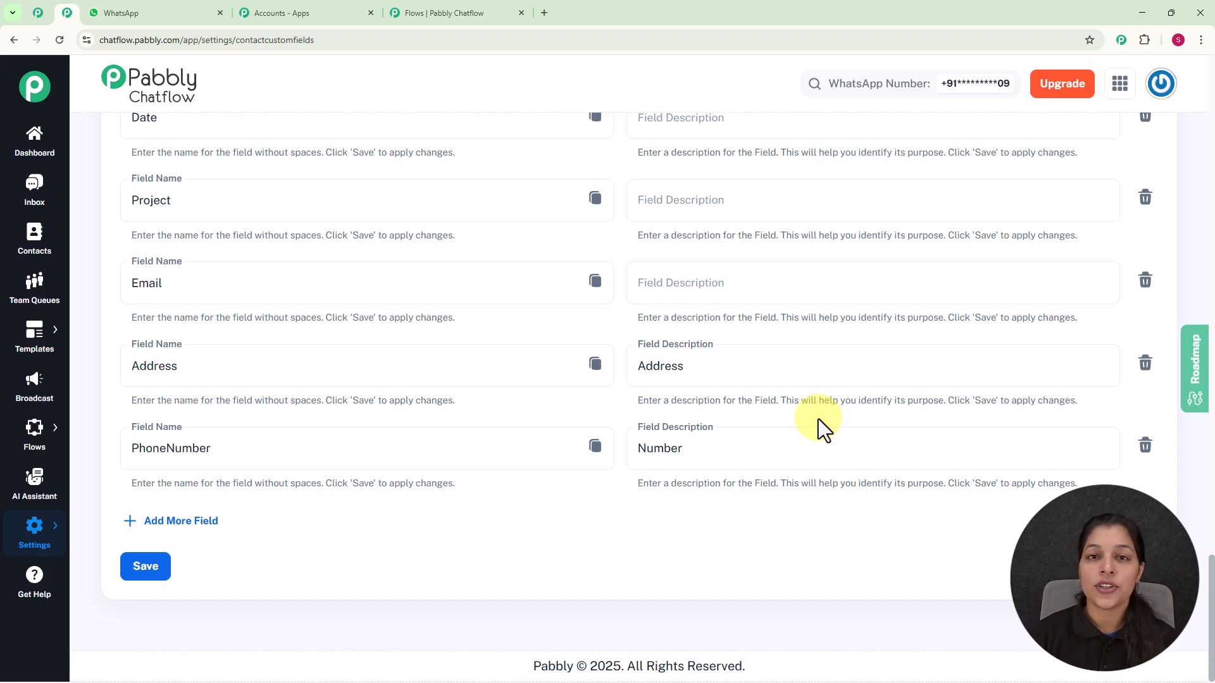
Return to the flow and select the Services custom field in the Home Design node
{"action": "left_click", "coordinate": [473, 14]}
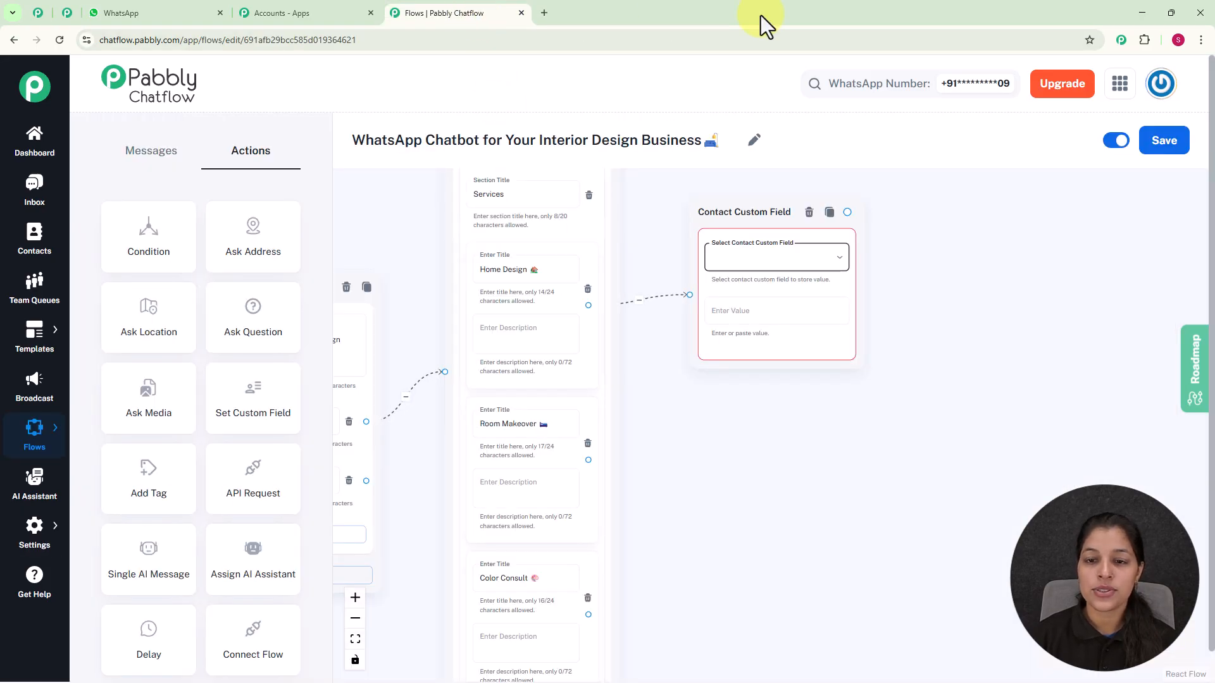
{"action": "left_click", "coordinate": [782, 271]}
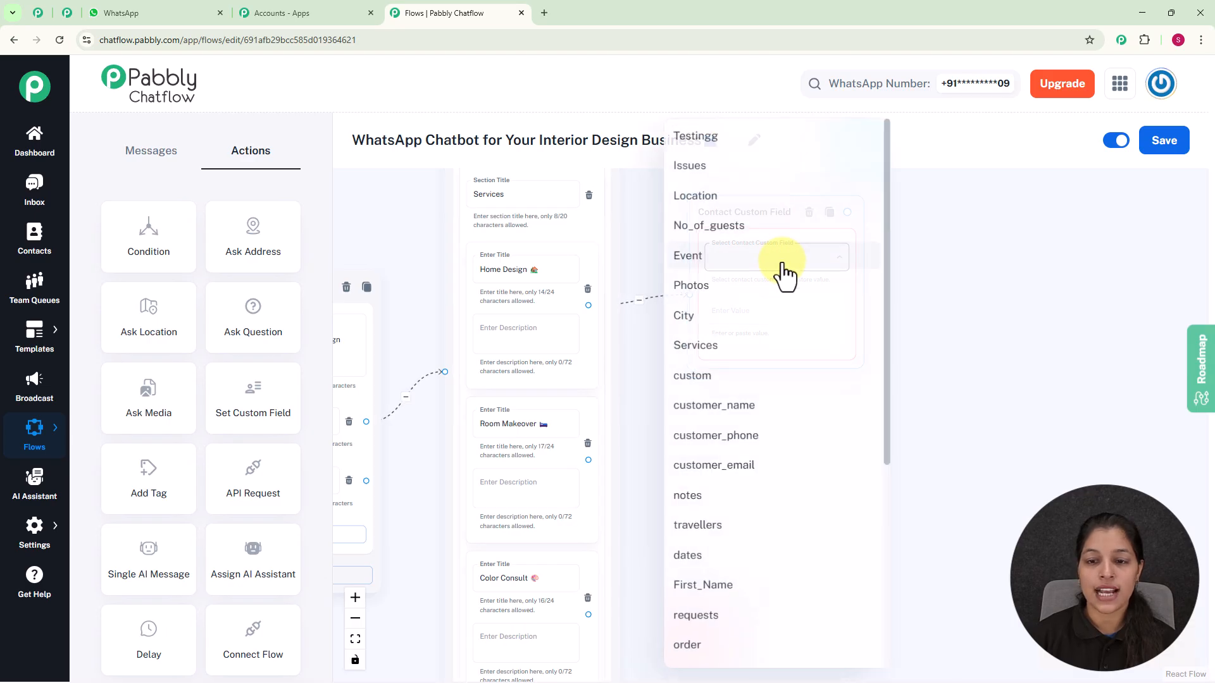
{"action": "left_click", "coordinate": [715, 347]}
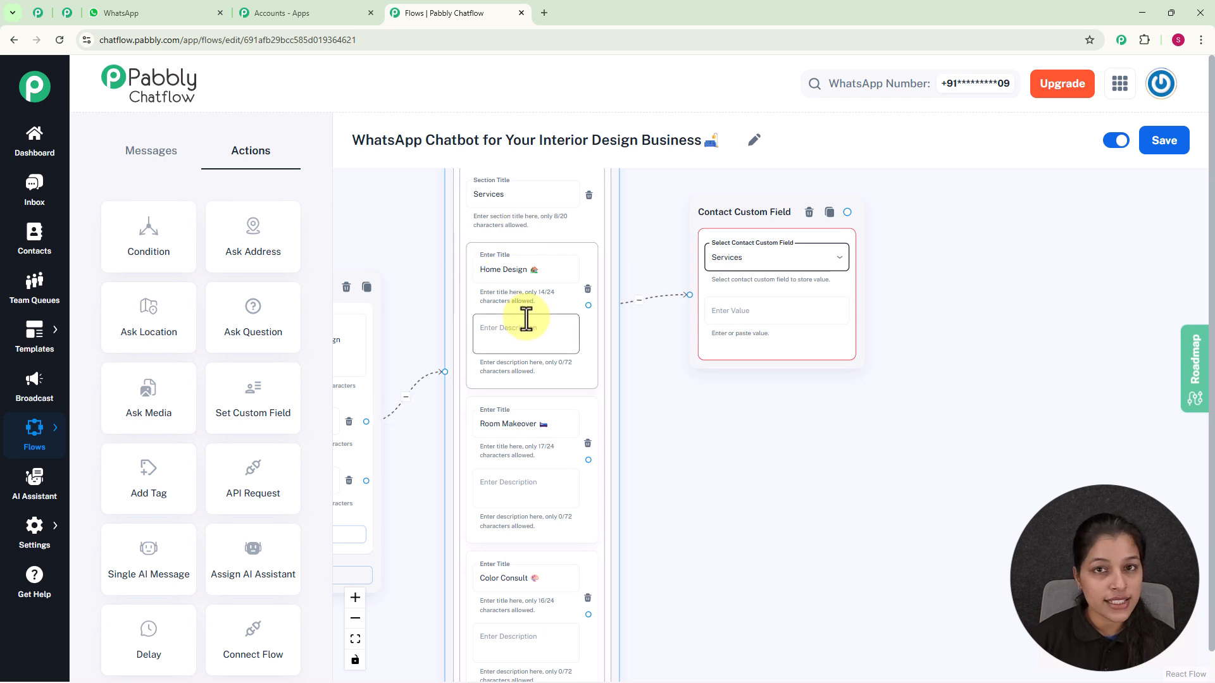
Copy the Home Design item title and paste it as the node's value
{"action": "left_click", "coordinate": [512, 271]}
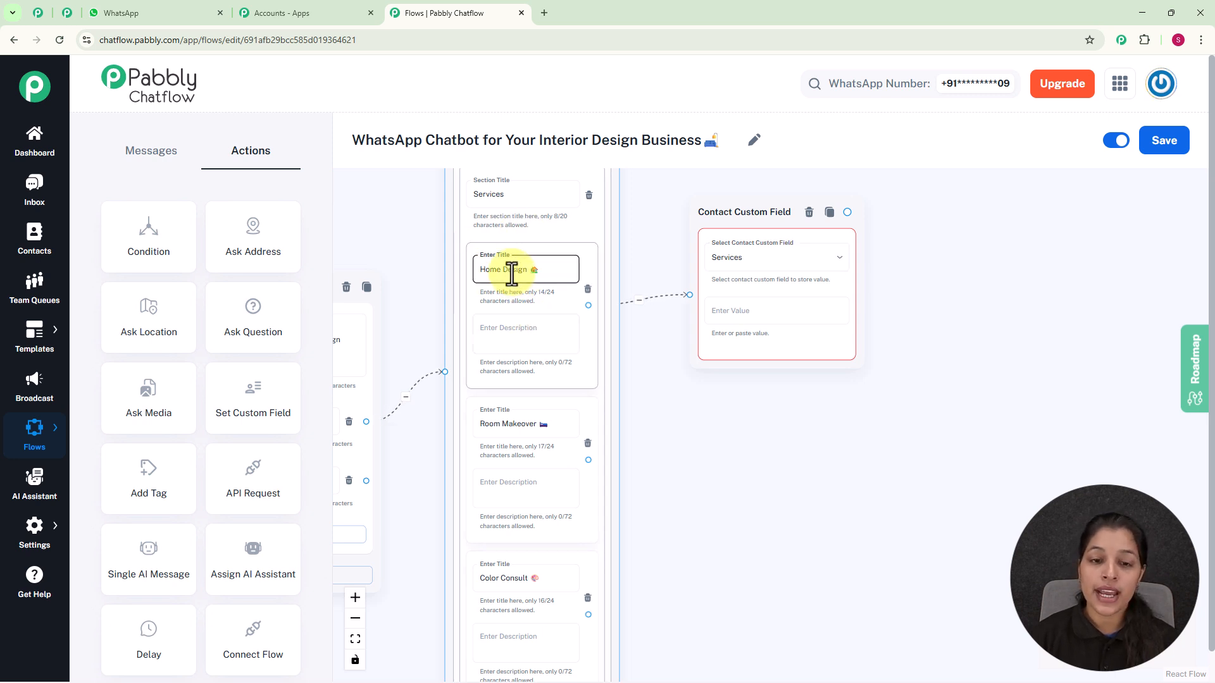
{"action": "triple_click", "coordinate": [512, 270]}
{"action": "key", "text": "ctrl+c"}
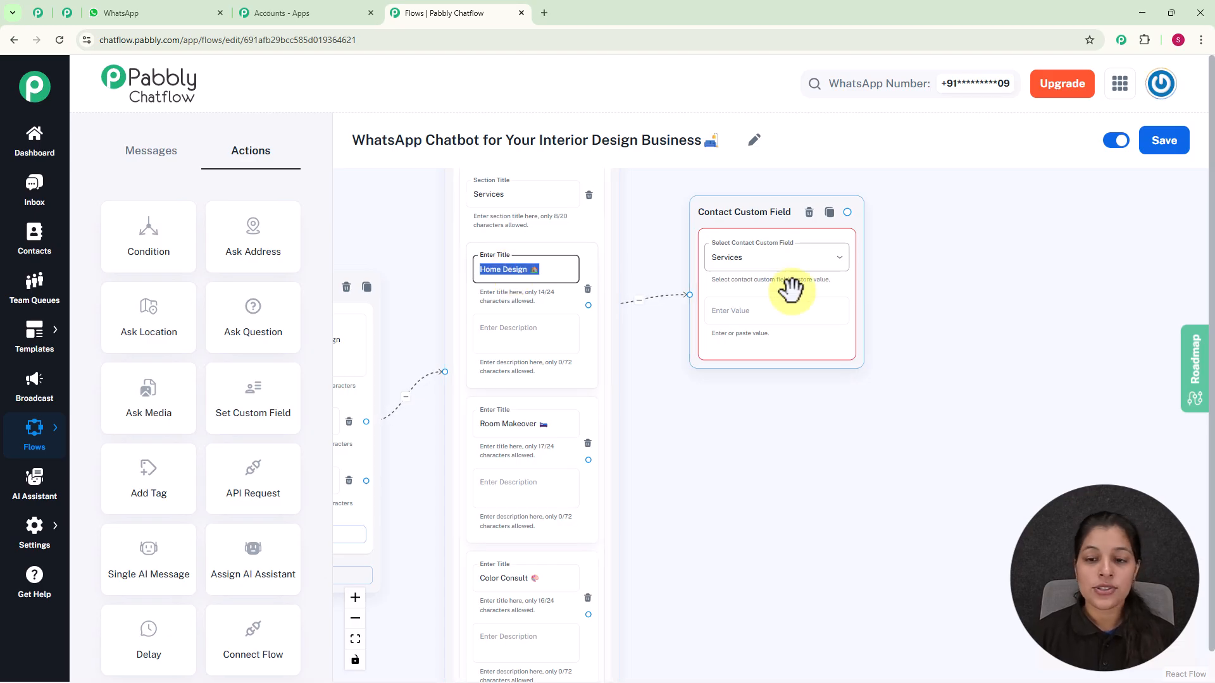
{"action": "left_click", "coordinate": [775, 309]}
{"action": "key", "text": "ctrl+v"}
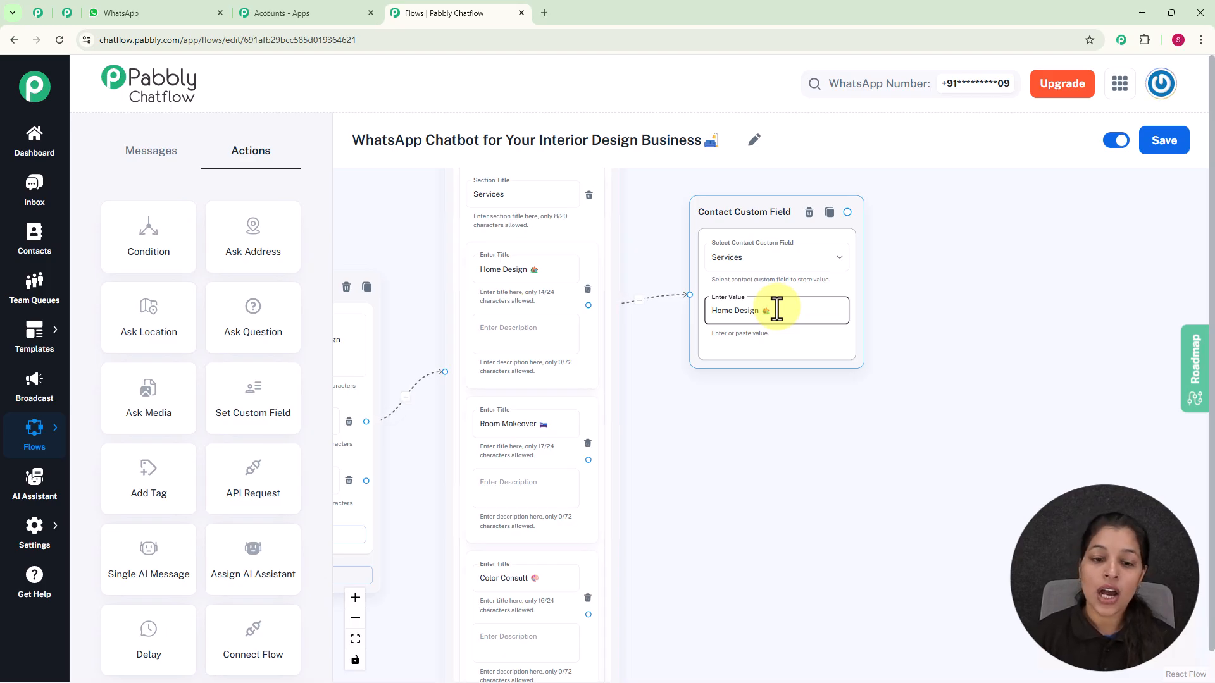
Connect the Room Makeover and Color Consult items to their own Contact Custom Field nodes
{"action": "scroll", "coordinate": [776, 309], "scroll_direction": "down", "scroll_amount": 2}
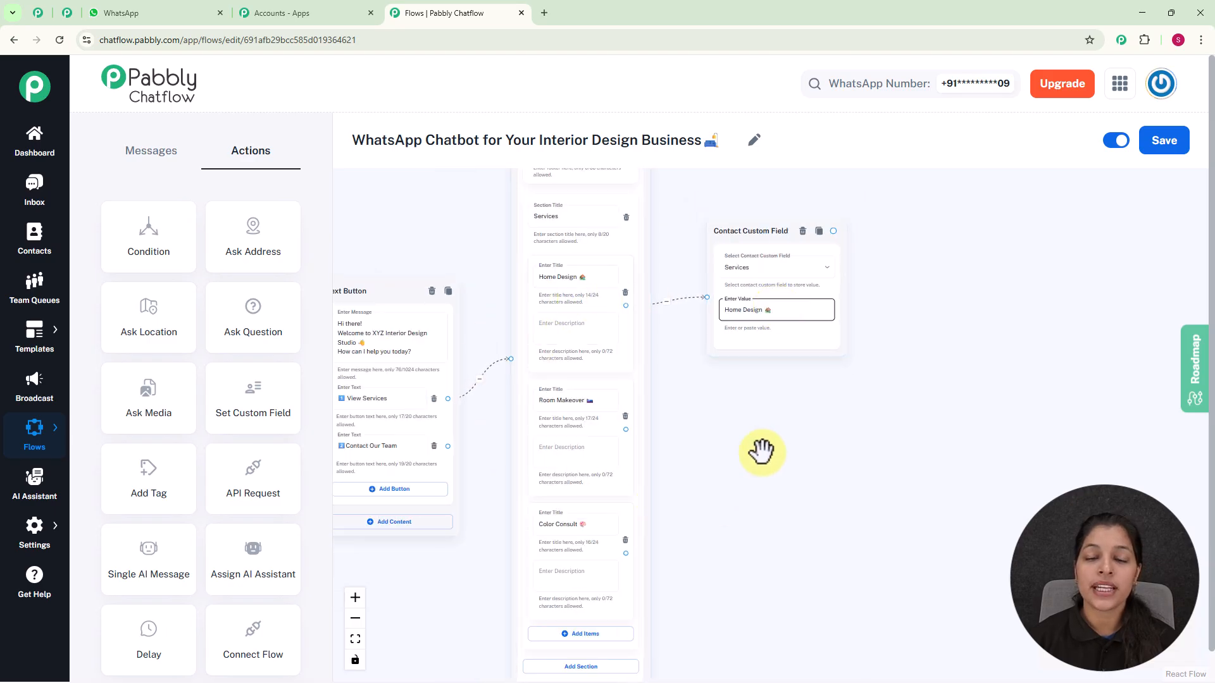
{"action": "scroll", "coordinate": [751, 427], "scroll_direction": "down", "scroll_amount": 2}
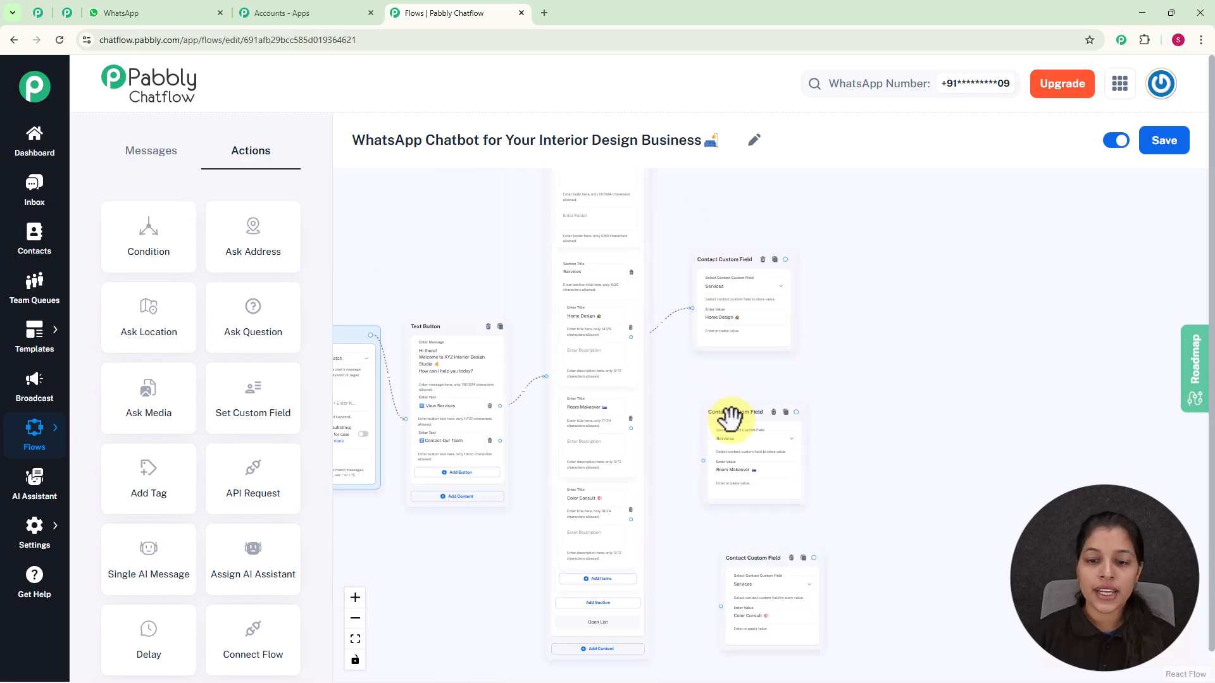
{"action": "scroll", "coordinate": [640, 418], "scroll_direction": "up", "scroll_amount": 3}
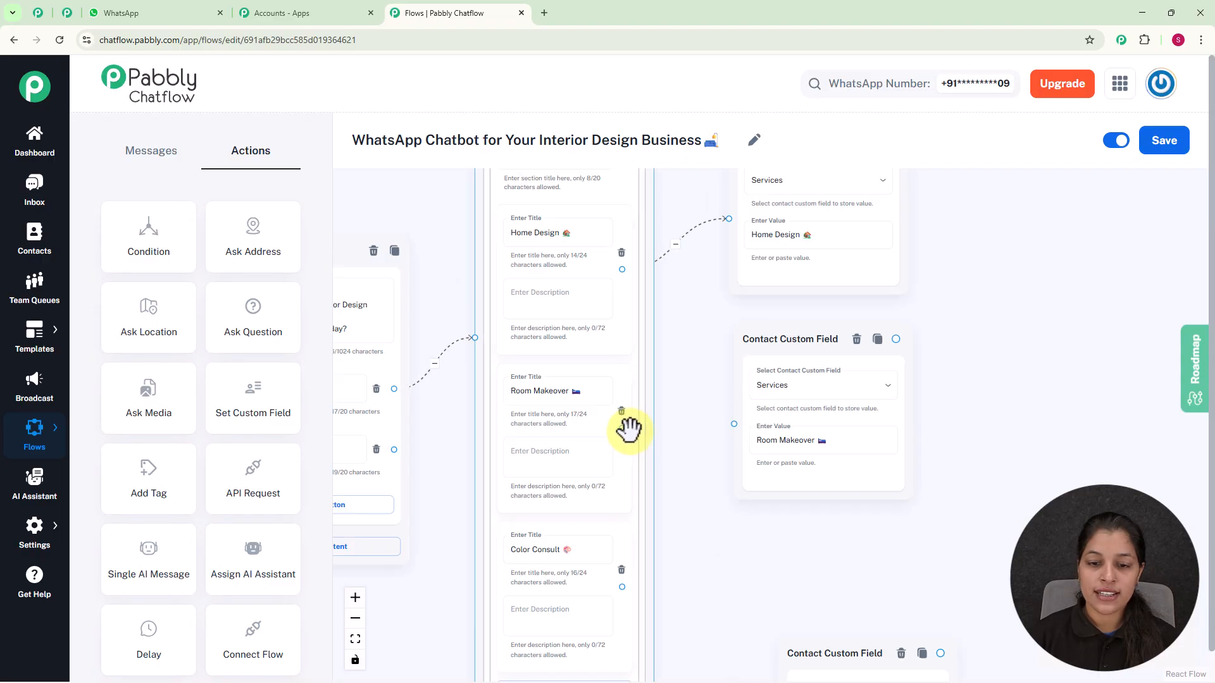
{"action": "left_click_drag", "start_coordinate": [622, 429], "coordinate": [733, 422]}
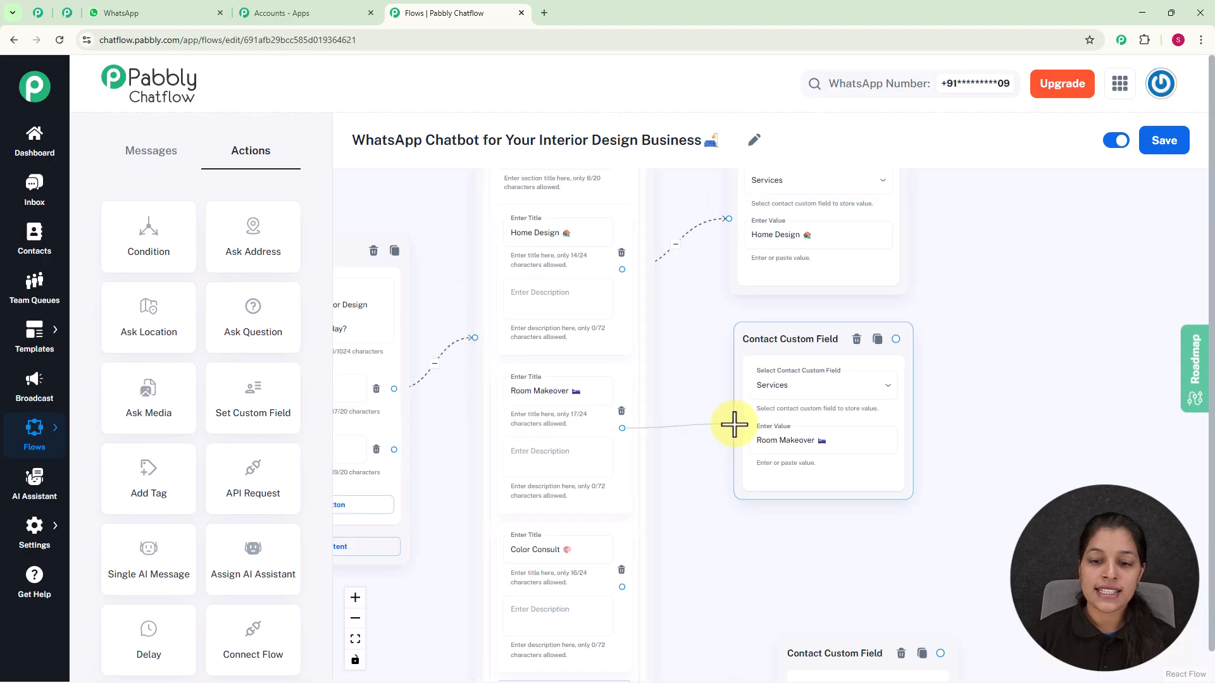
{"action": "scroll", "coordinate": [778, 532], "scroll_direction": "down", "scroll_amount": 3}
{"action": "left_click_drag", "start_coordinate": [823, 495], "coordinate": [781, 392]}
{"action": "left_click_drag", "start_coordinate": [628, 420], "coordinate": [742, 468]}
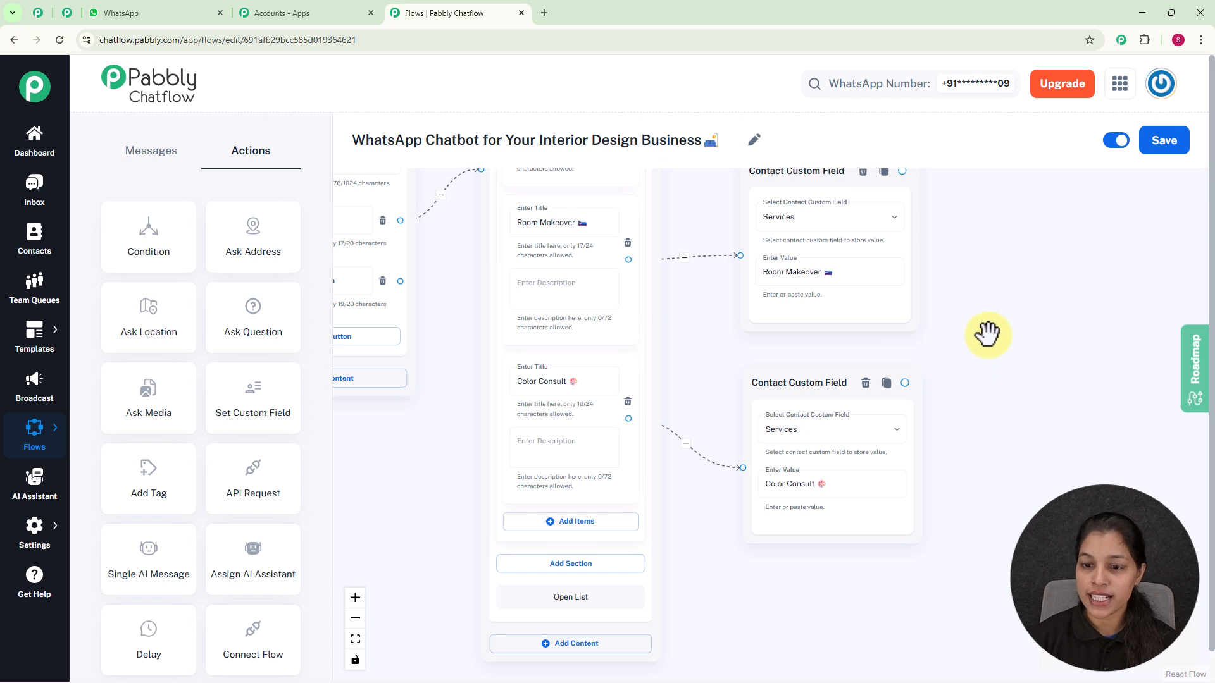
Add an Ask Question node and connect all three Contact Custom Field nodes to it
{"action": "scroll", "coordinate": [982, 326], "scroll_direction": "down", "scroll_amount": 5}
{"action": "scroll", "coordinate": [940, 363], "scroll_direction": "down", "scroll_amount": 5}
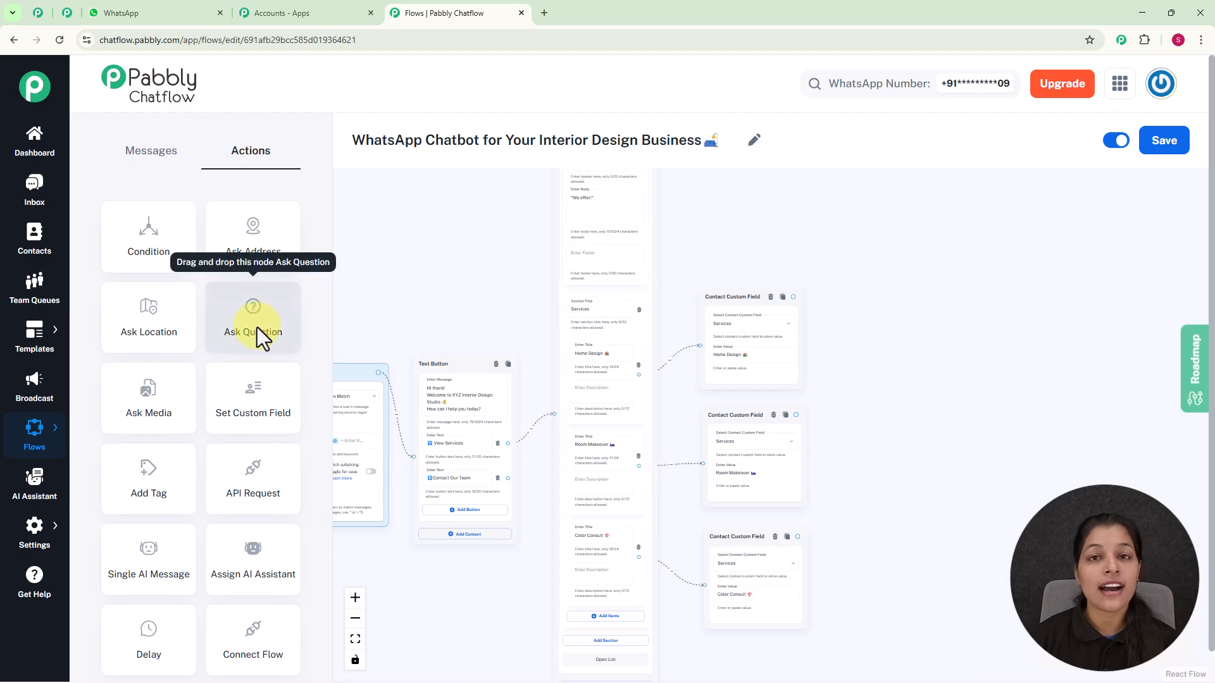
{"action": "left_click_drag", "start_coordinate": [250, 326], "coordinate": [912, 370]}
{"action": "scroll", "coordinate": [919, 387], "scroll_direction": "up", "scroll_amount": 3}
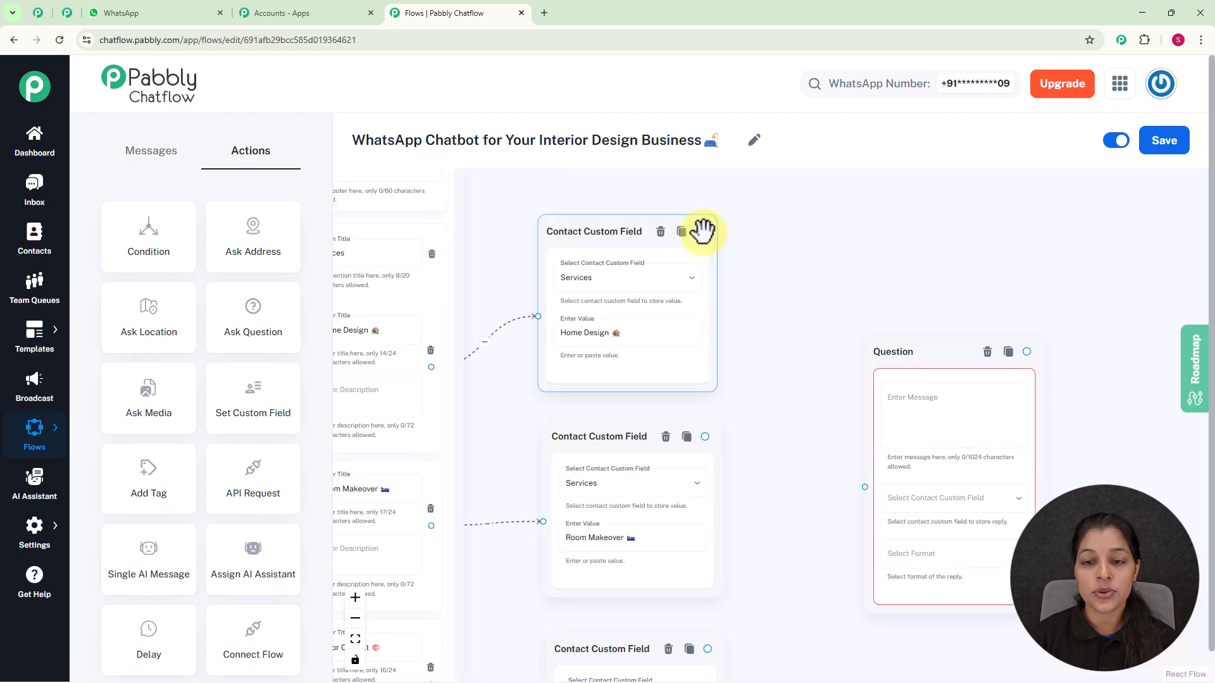
{"action": "left_click_drag", "start_coordinate": [849, 421], "coordinate": [865, 487]}
{"action": "left_click_drag", "start_coordinate": [705, 436], "coordinate": [867, 485]}
{"action": "scroll", "coordinate": [810, 509], "scroll_direction": "down", "scroll_amount": 3}
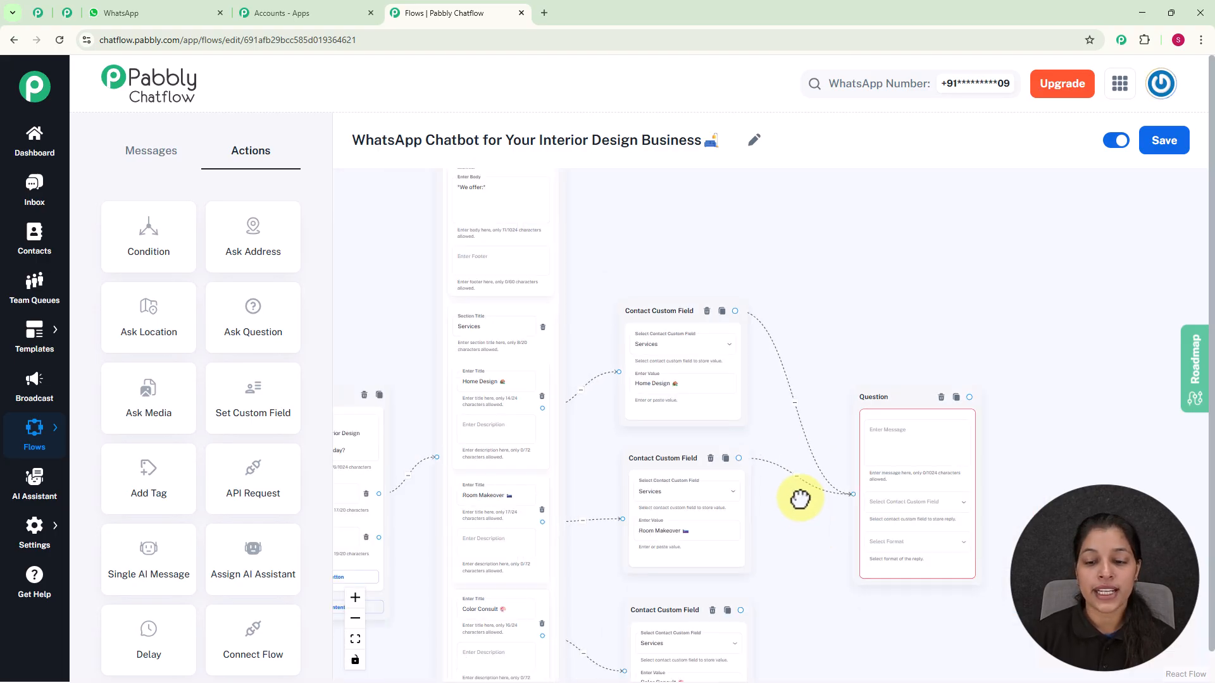
{"action": "left_click", "coordinate": [668, 517]}
{"action": "left_click_drag", "start_coordinate": [672, 519], "coordinate": [784, 401]}
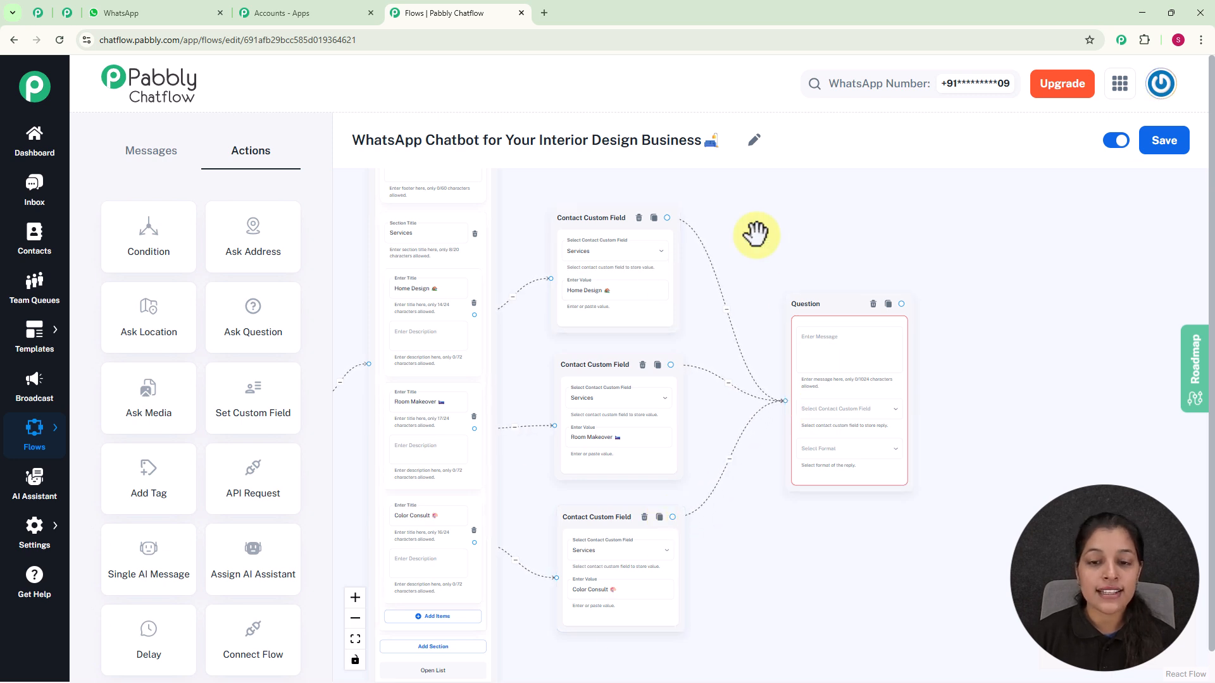
Paste the message "To schedule your consultation, please share: Your Name" into the Question node
{"action": "left_click", "coordinate": [831, 347]}
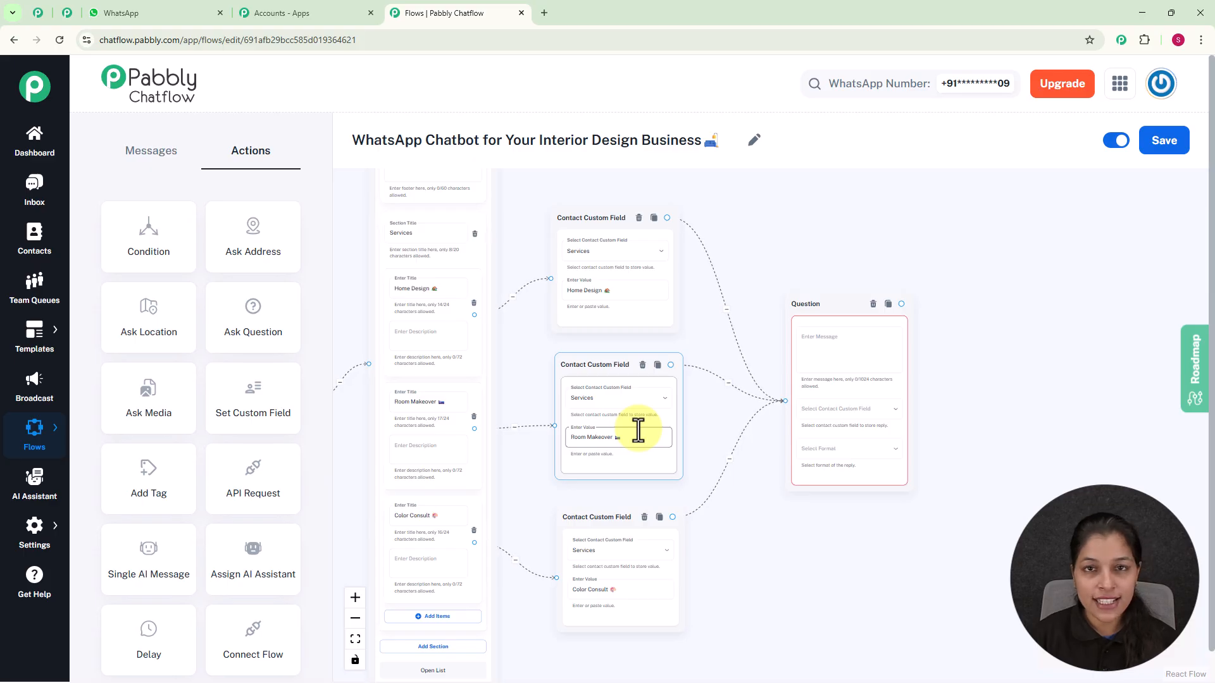
{"action": "scroll", "coordinate": [825, 339], "scroll_direction": "up", "scroll_amount": 5}
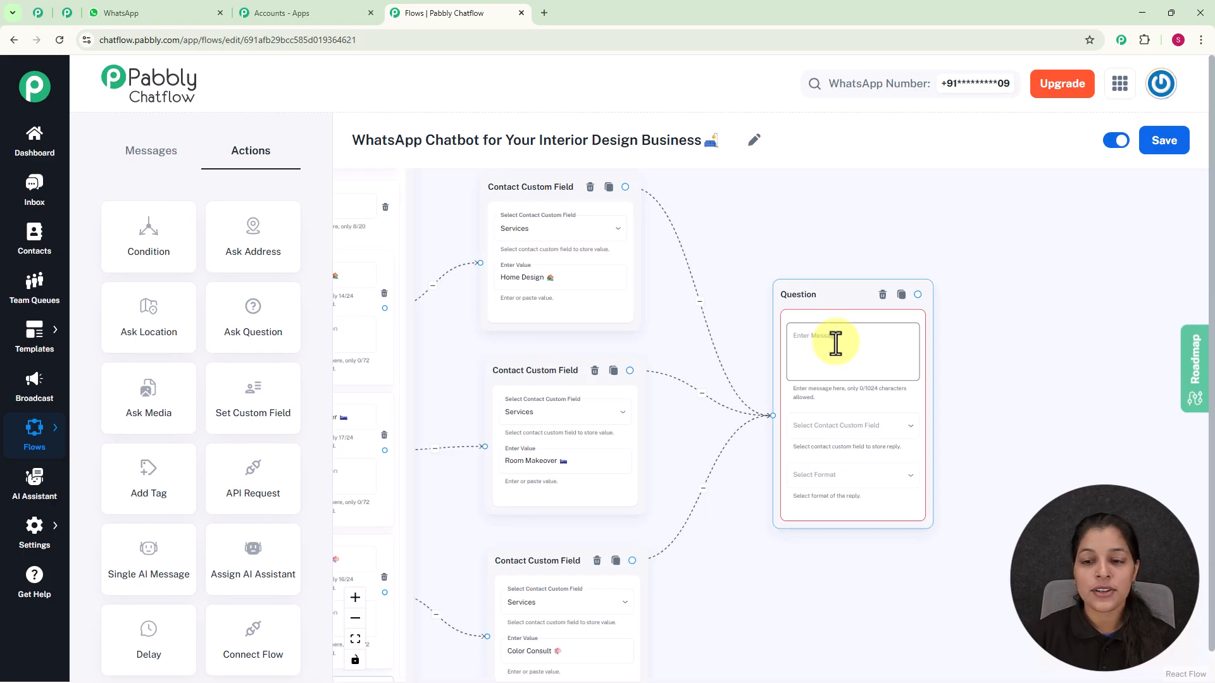
{"action": "left_click", "coordinate": [840, 347]}
{"action": "key", "text": "ctrl+v"}
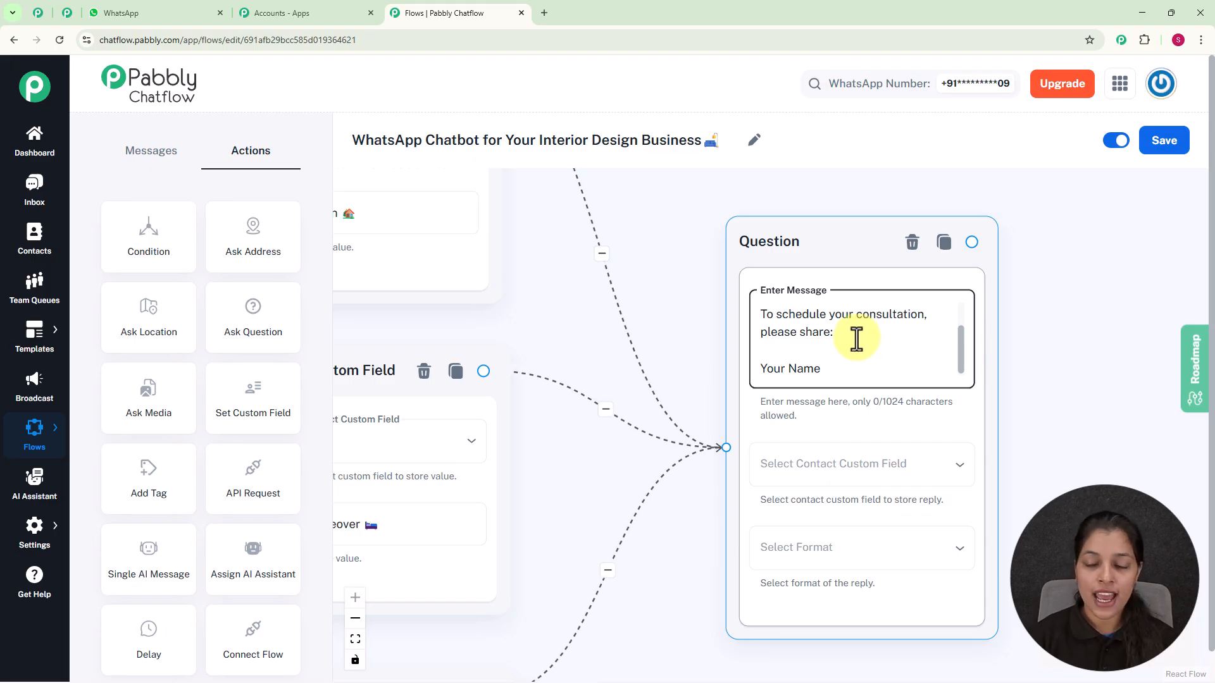
Store the question's reply in the FullName contact custom field
{"action": "left_click", "coordinate": [945, 474]}
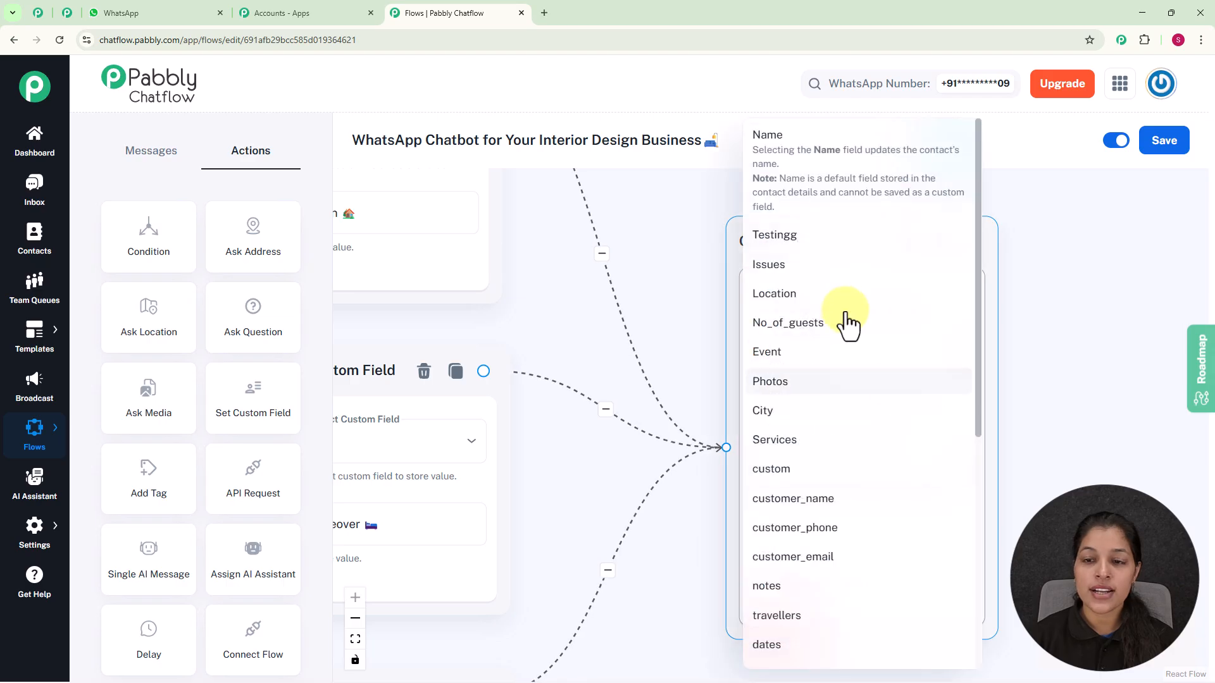
{"action": "scroll", "coordinate": [837, 308], "scroll_direction": "down", "scroll_amount": 7}
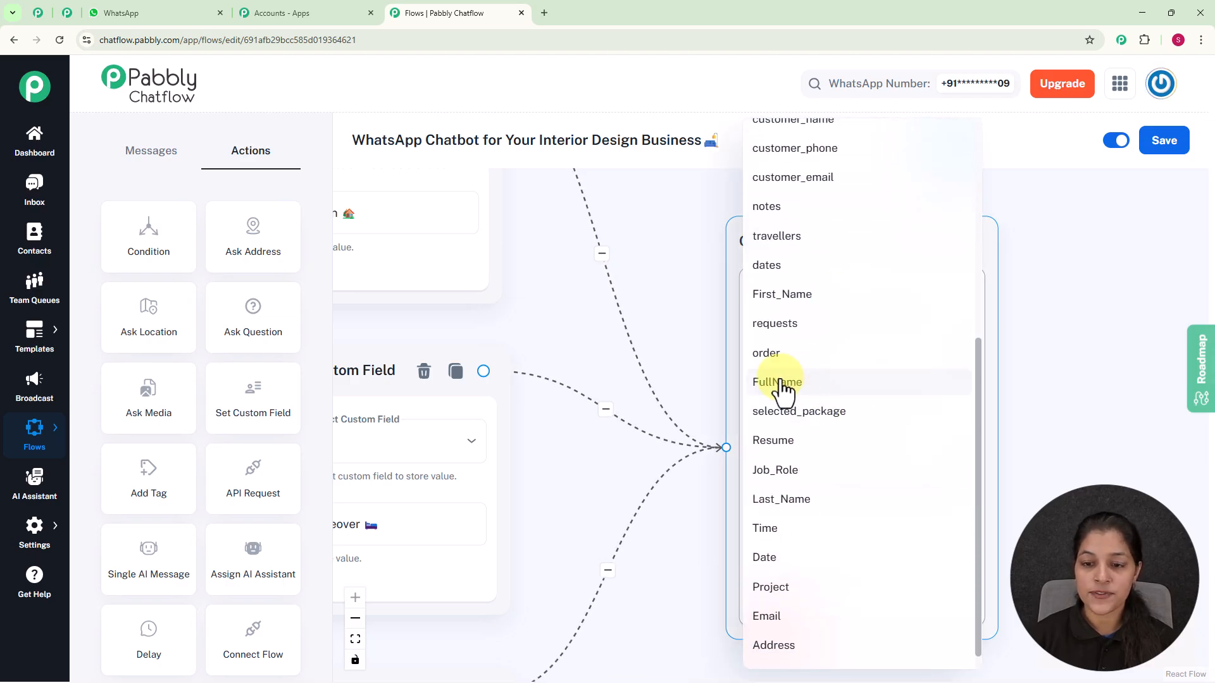
{"action": "left_click", "coordinate": [780, 383]}
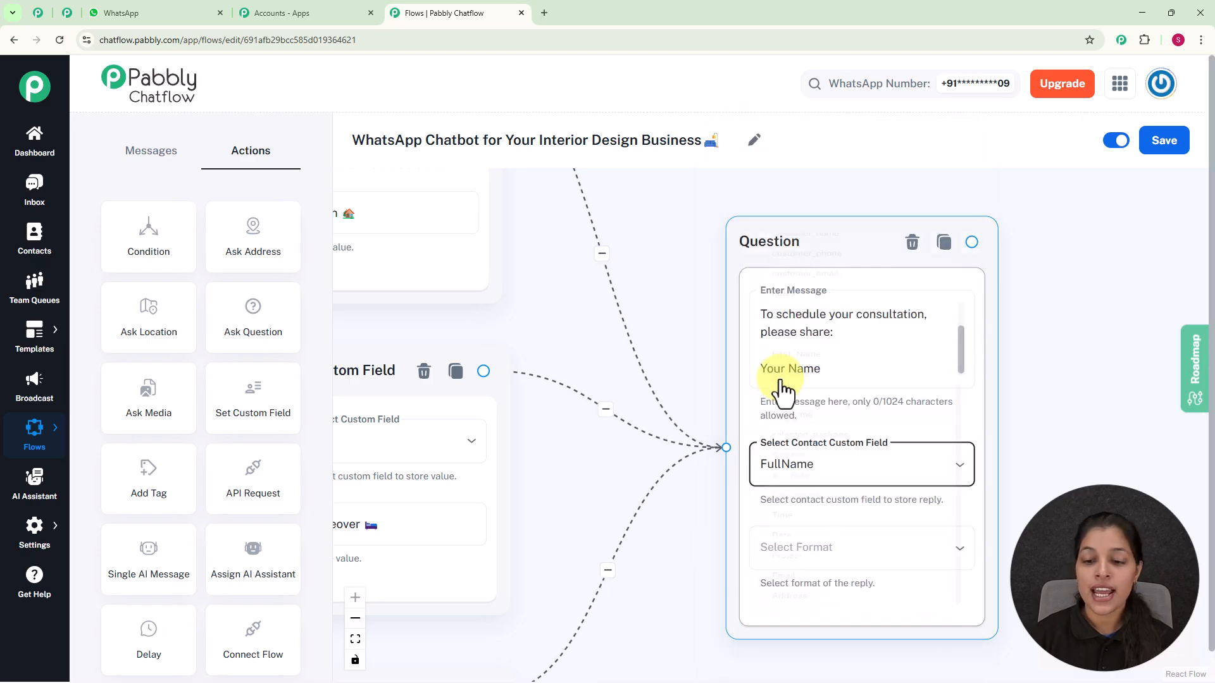
Set the name question's reply format to Any
{"action": "left_click", "coordinate": [867, 551]}
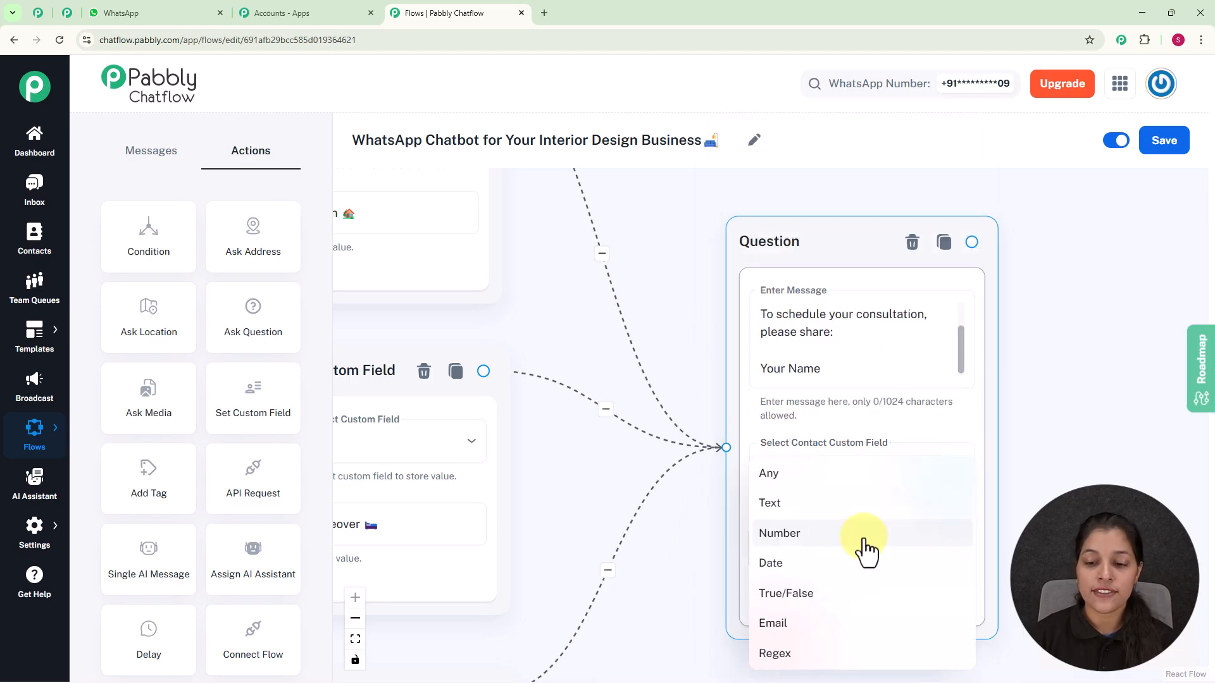
{"action": "left_click", "coordinate": [815, 476]}
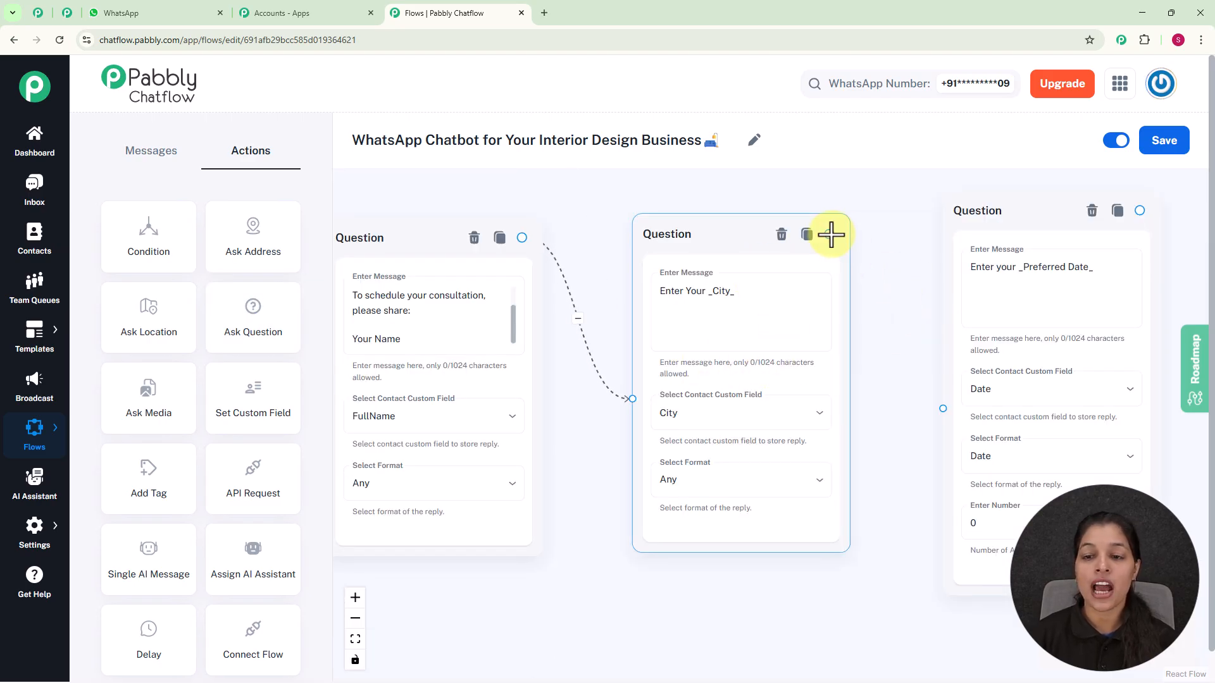
Connect the City question node to the Preferred Date question node
{"action": "left_click_drag", "start_coordinate": [829, 234], "coordinate": [943, 408]}
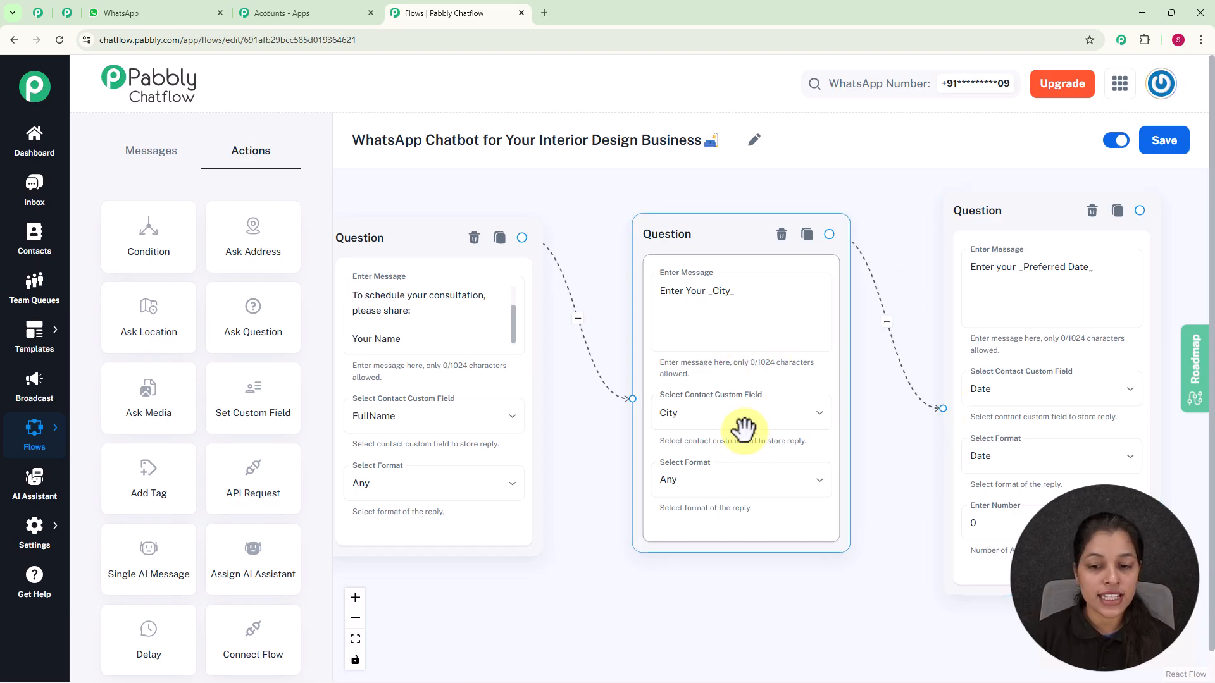
{"action": "left_click_drag", "start_coordinate": [900, 272], "coordinate": [602, 276]}
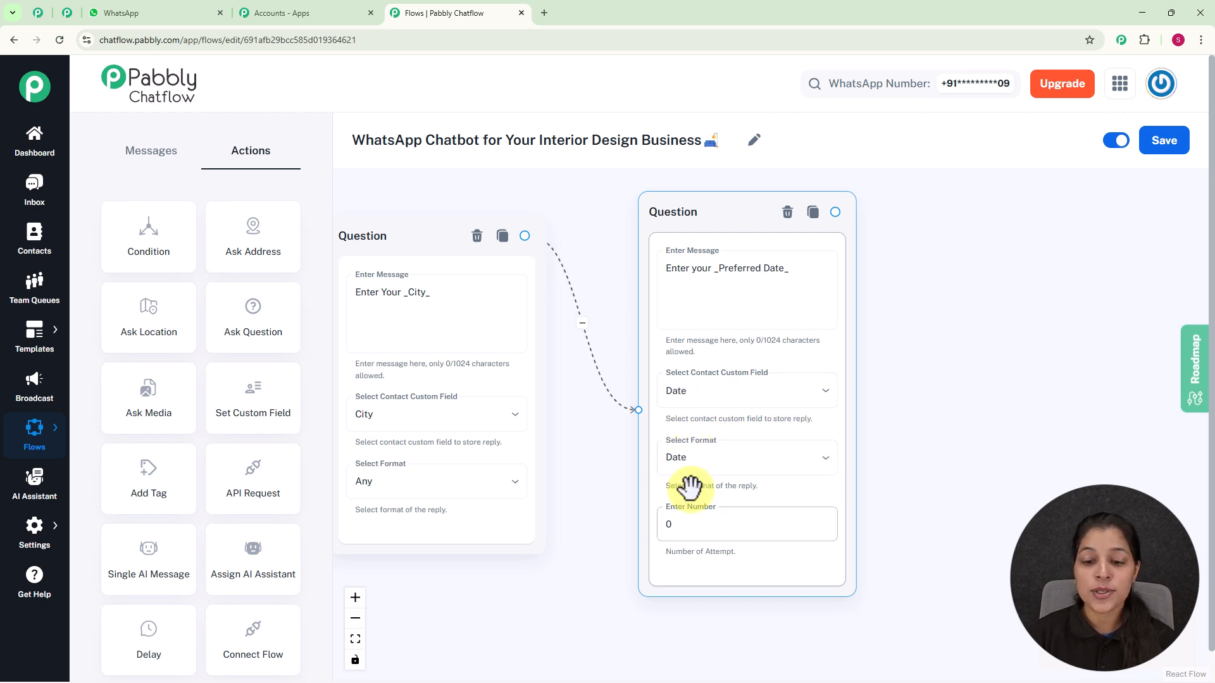
Set the Preferred Date question's number of attempts to 1
{"action": "left_click", "coordinate": [715, 524]}
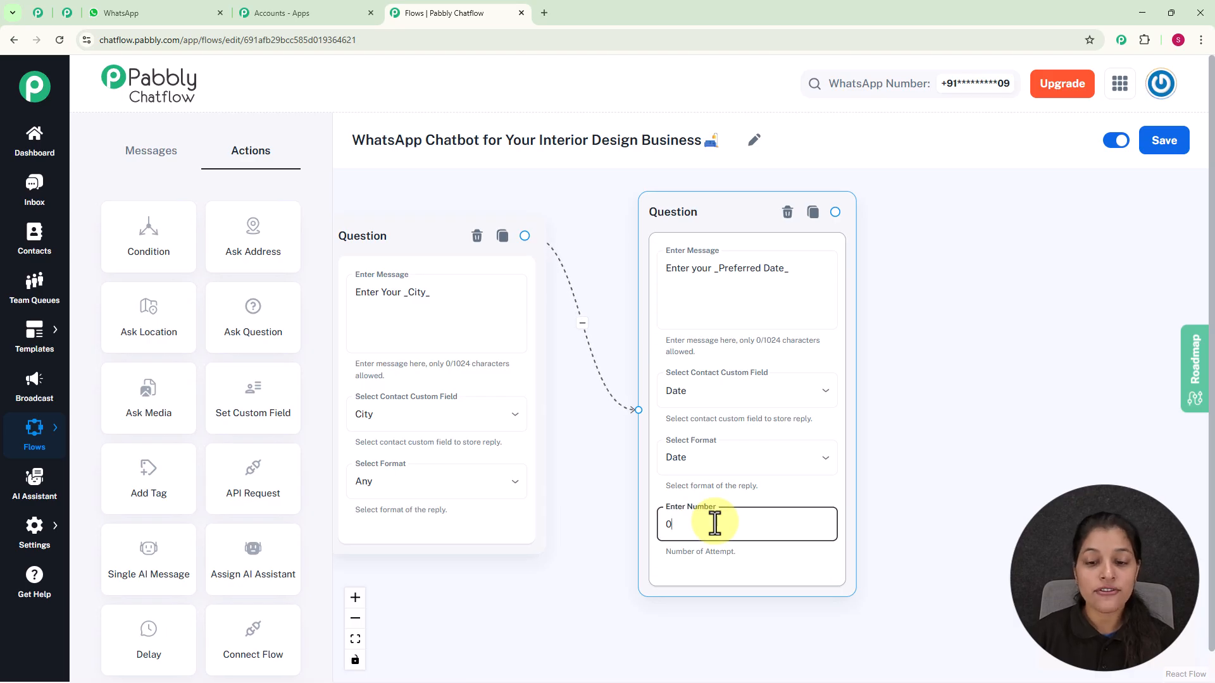
{"action": "key", "text": "BackSpace"}
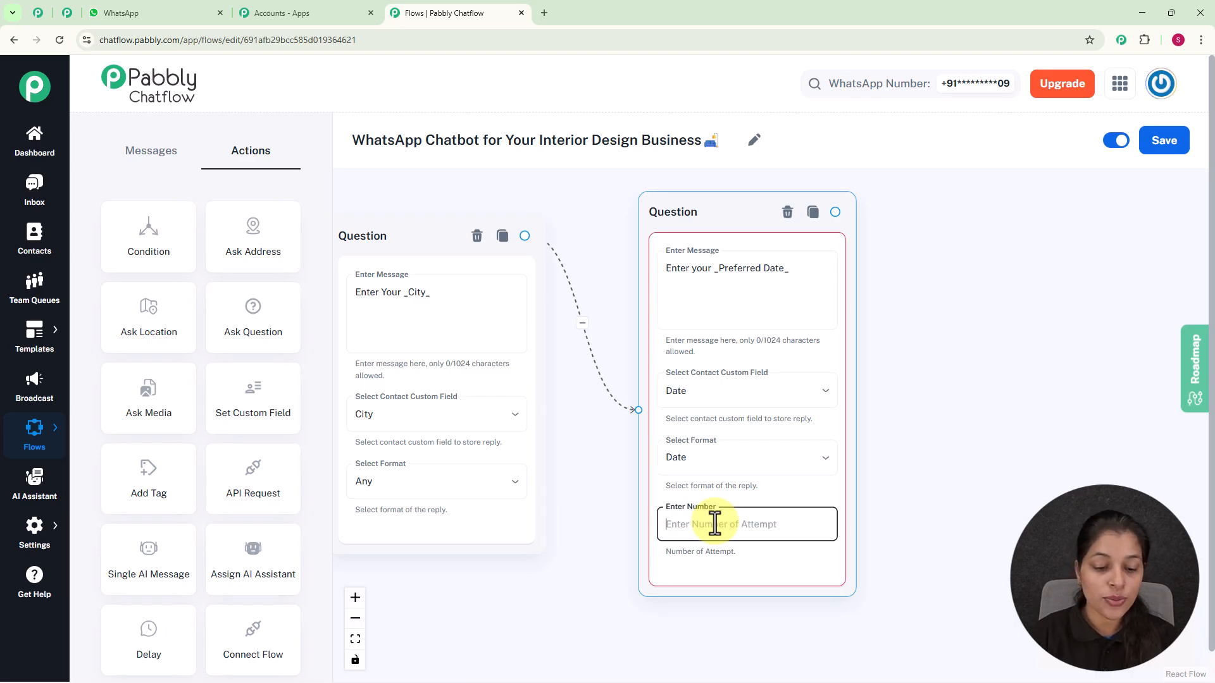
{"action": "type", "text": "1"}
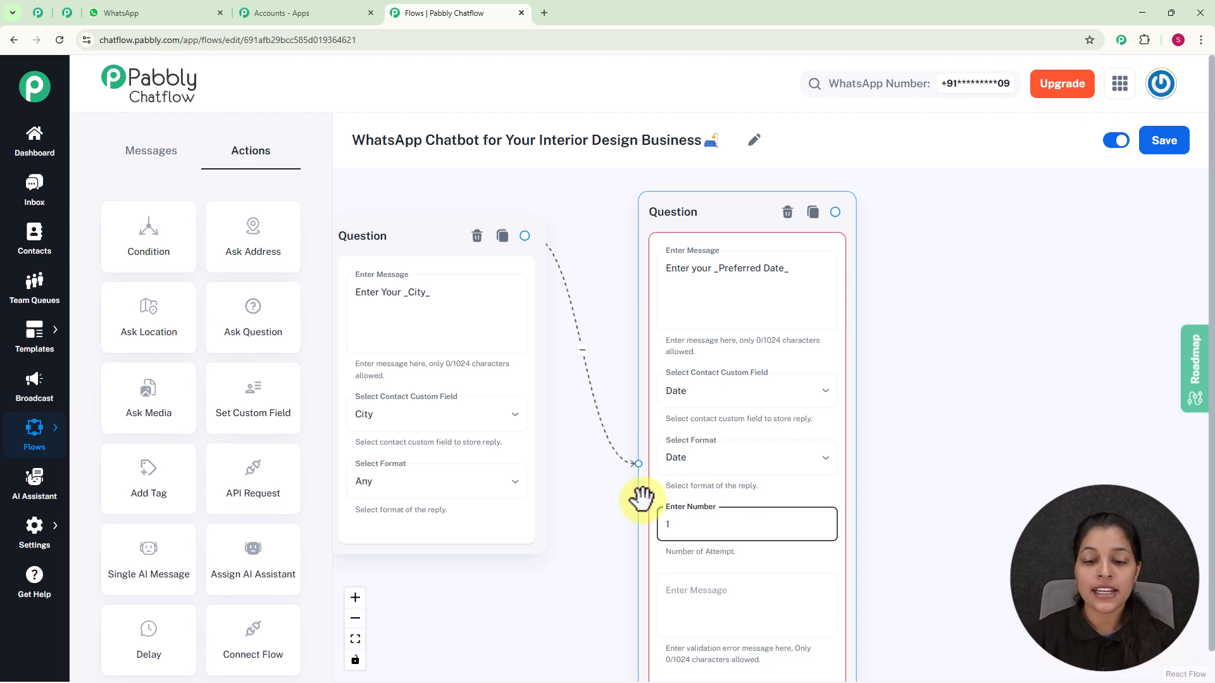
Paste the validation error message "Please enter a Valid date." into the Preferred Date question
{"action": "scroll", "coordinate": [728, 538], "scroll_direction": "up", "scroll_amount": 2}
{"action": "scroll", "coordinate": [866, 404], "scroll_direction": "down", "scroll_amount": 2}
{"action": "left_click_drag", "start_coordinate": [865, 403], "coordinate": [841, 339]}
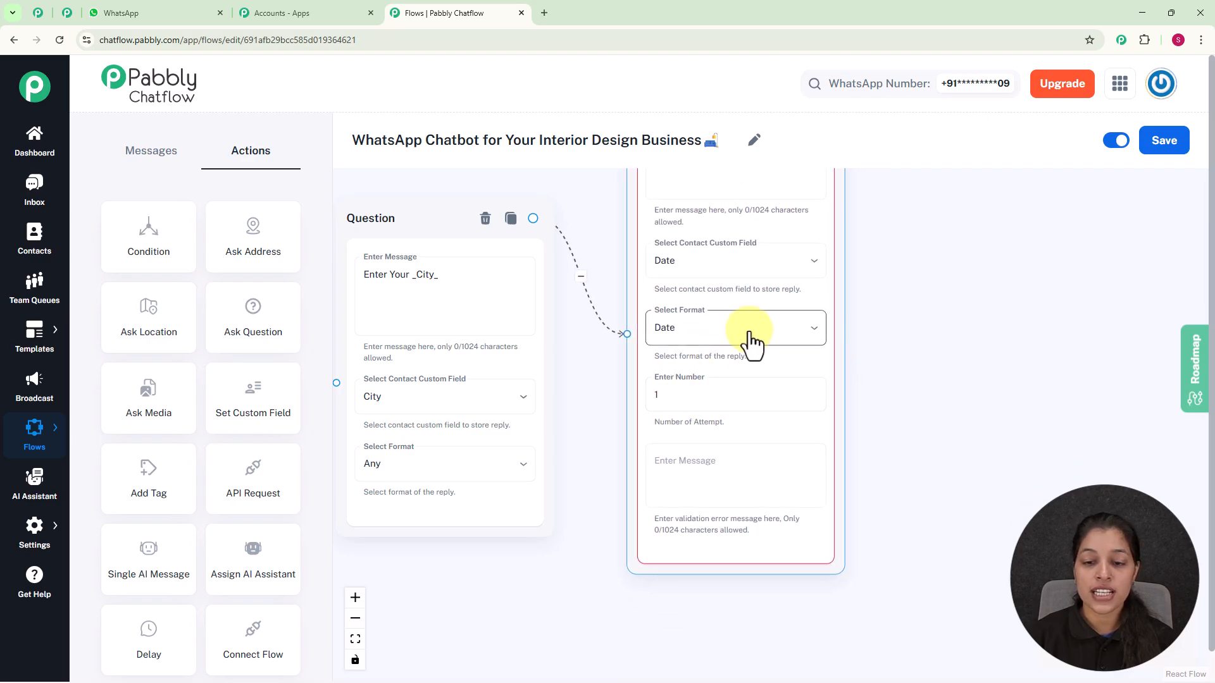
{"action": "scroll", "coordinate": [722, 470], "scroll_direction": "up", "scroll_amount": 1}
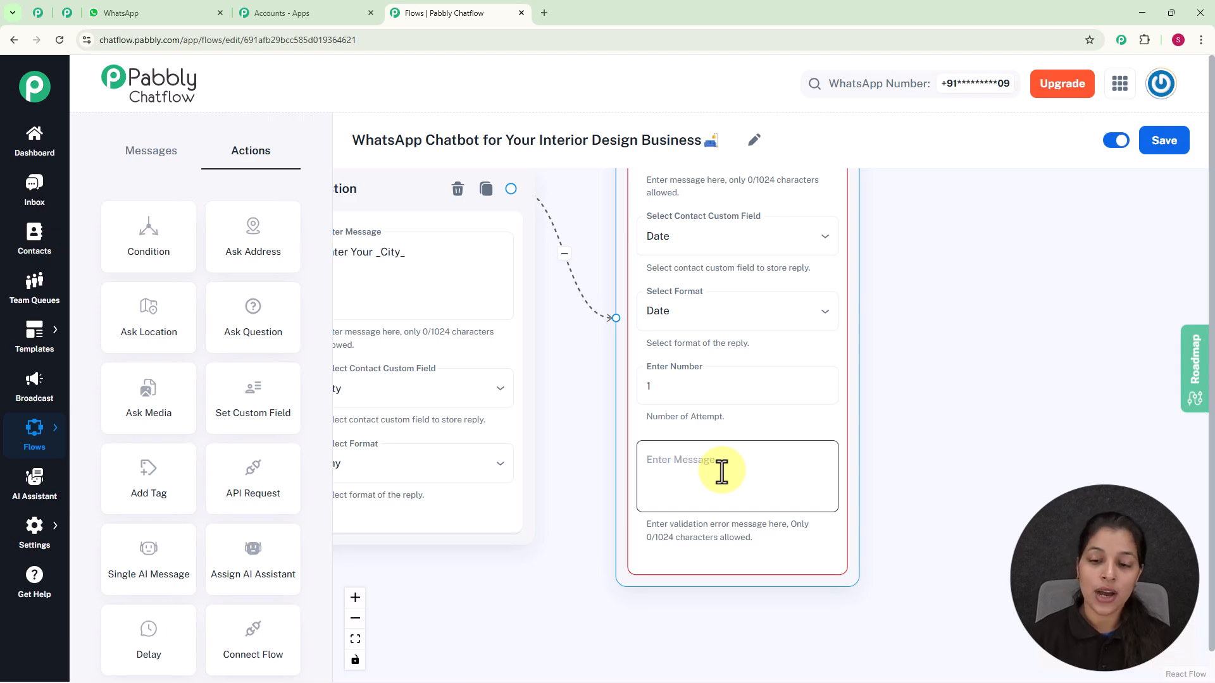
{"action": "left_click", "coordinate": [721, 470]}
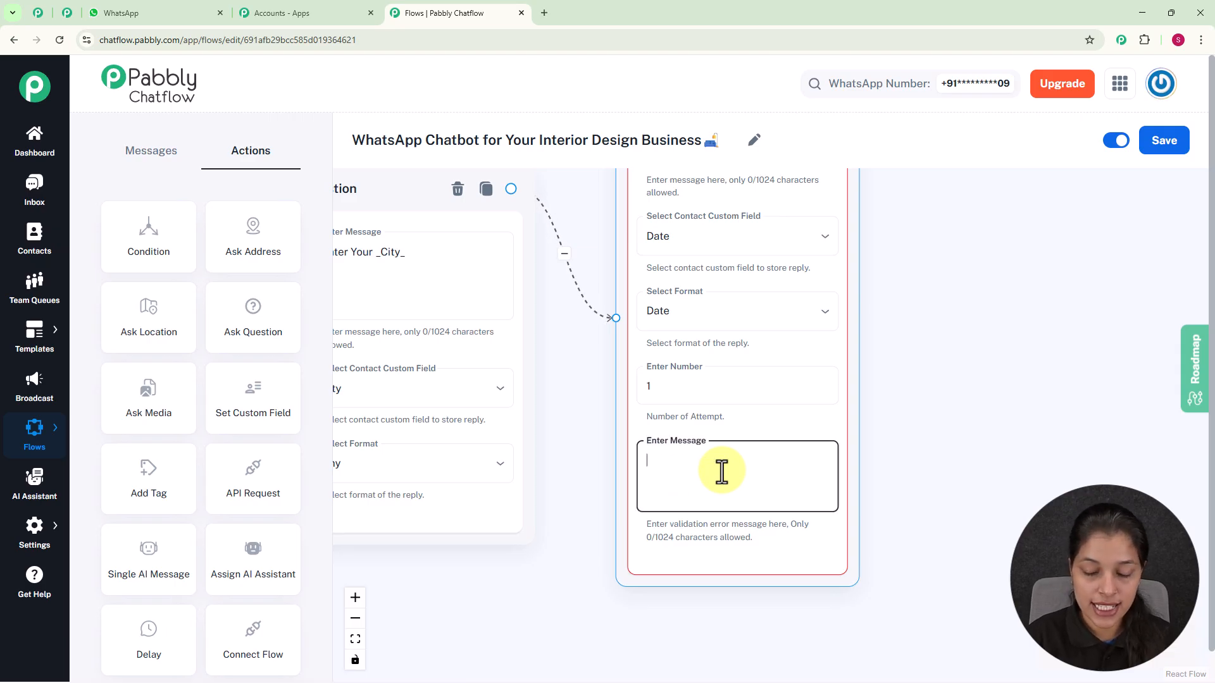
{"action": "type", "text": "Please enter a Valid date."}
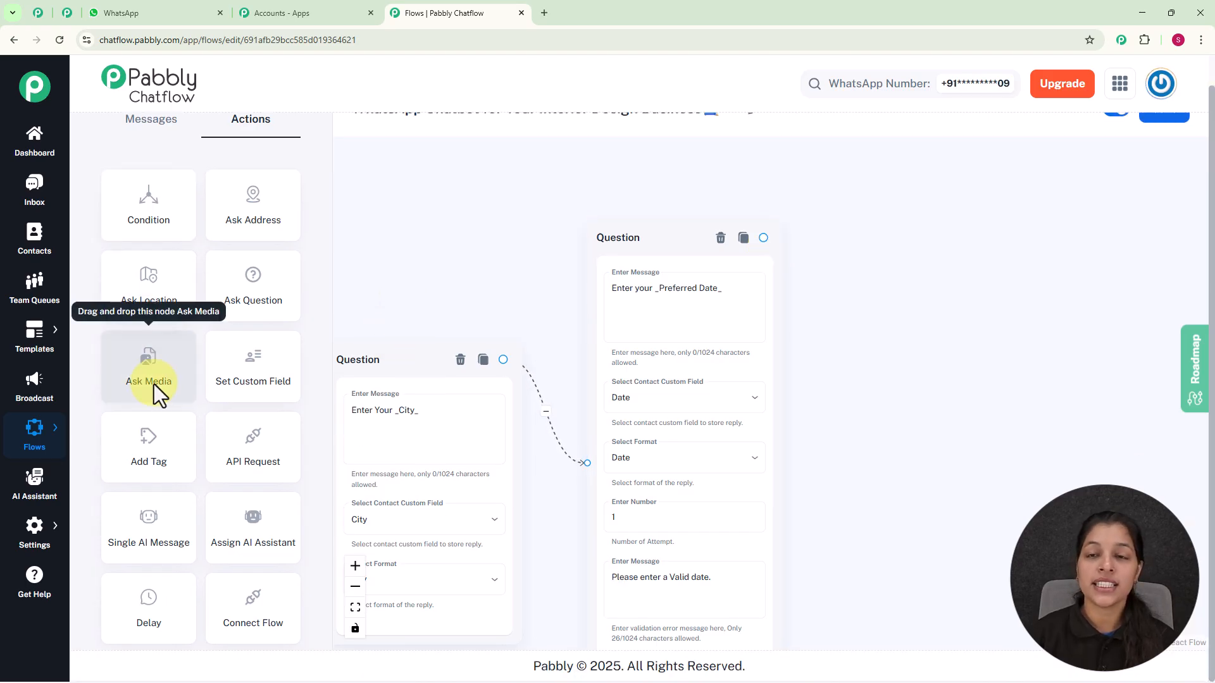
Add an Ask Media node after the date question and paste the message "Please upload photos/videos of the Space you want to redesign 🏠"
{"action": "mouse_move", "coordinate": [153, 384]}
{"action": "left_mouse_down"}
{"action": "mouse_move", "coordinate": [805, 260]}
{"action": "mouse_move", "coordinate": [834, 411]}
{"action": "left_mouse_up"}
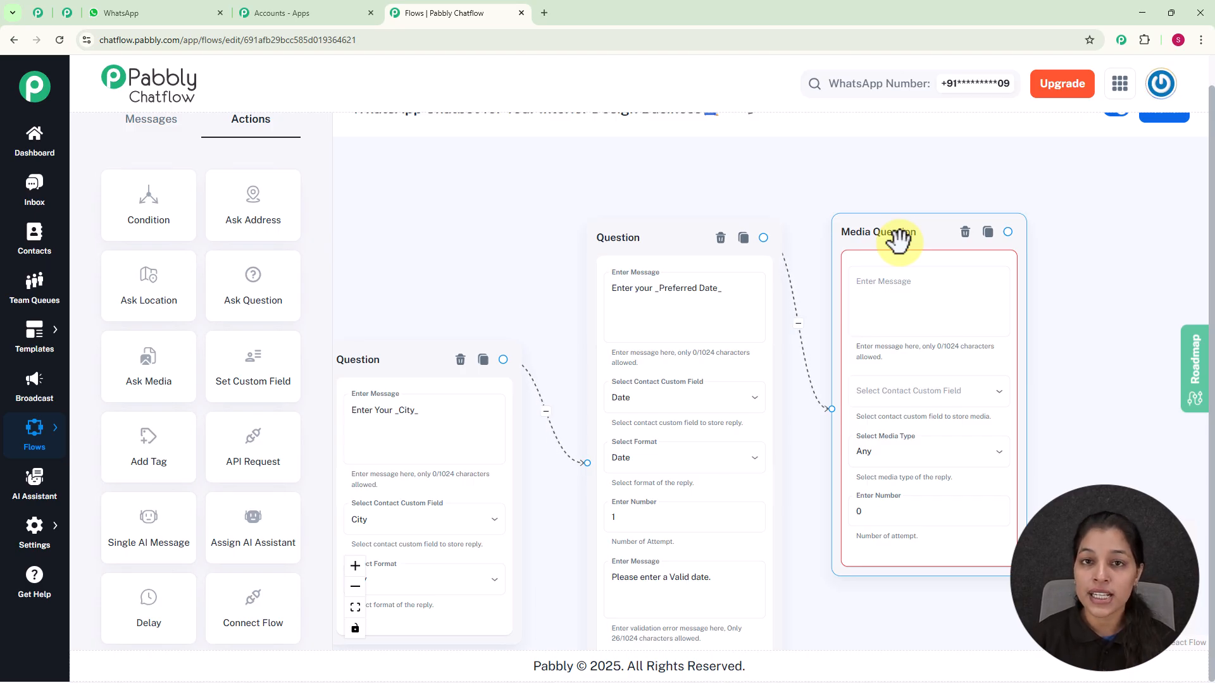
{"action": "scroll", "coordinate": [924, 289], "scroll_direction": "up", "scroll_amount": 3}
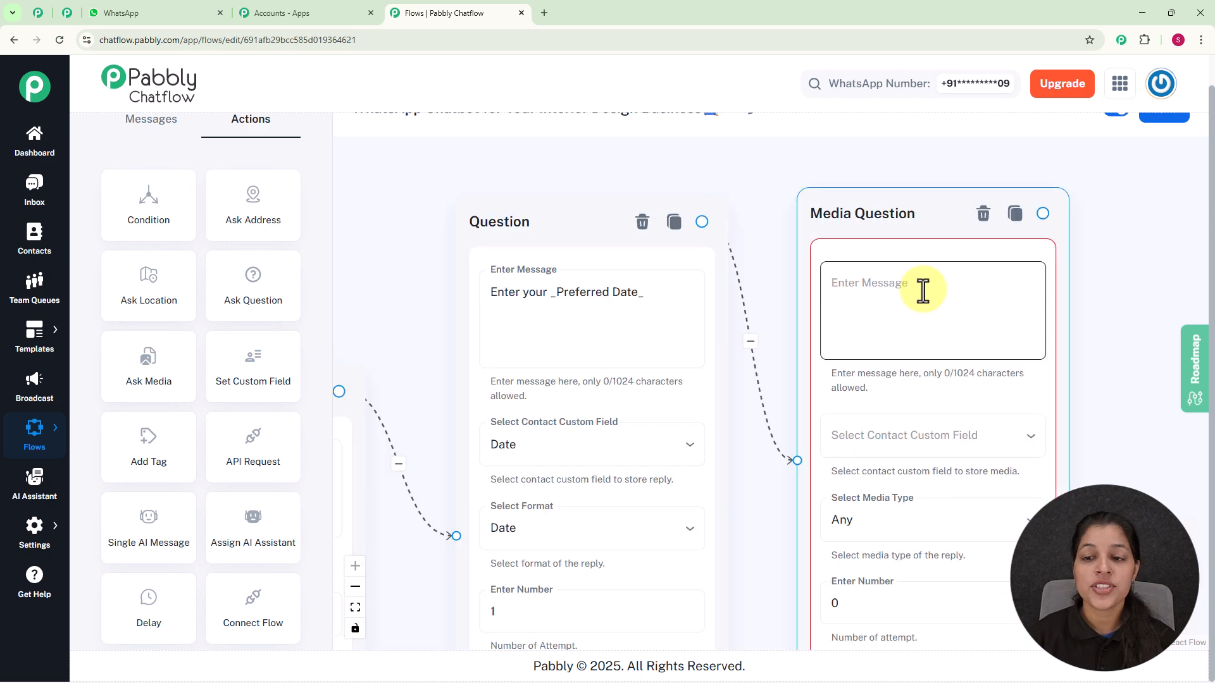
{"action": "scroll", "coordinate": [922, 294], "scroll_direction": "down", "scroll_amount": 2}
{"action": "left_click", "coordinate": [909, 296]}
{"action": "type", "text": "Please upload photos/videos of the Space you want to redesign 🏠"}
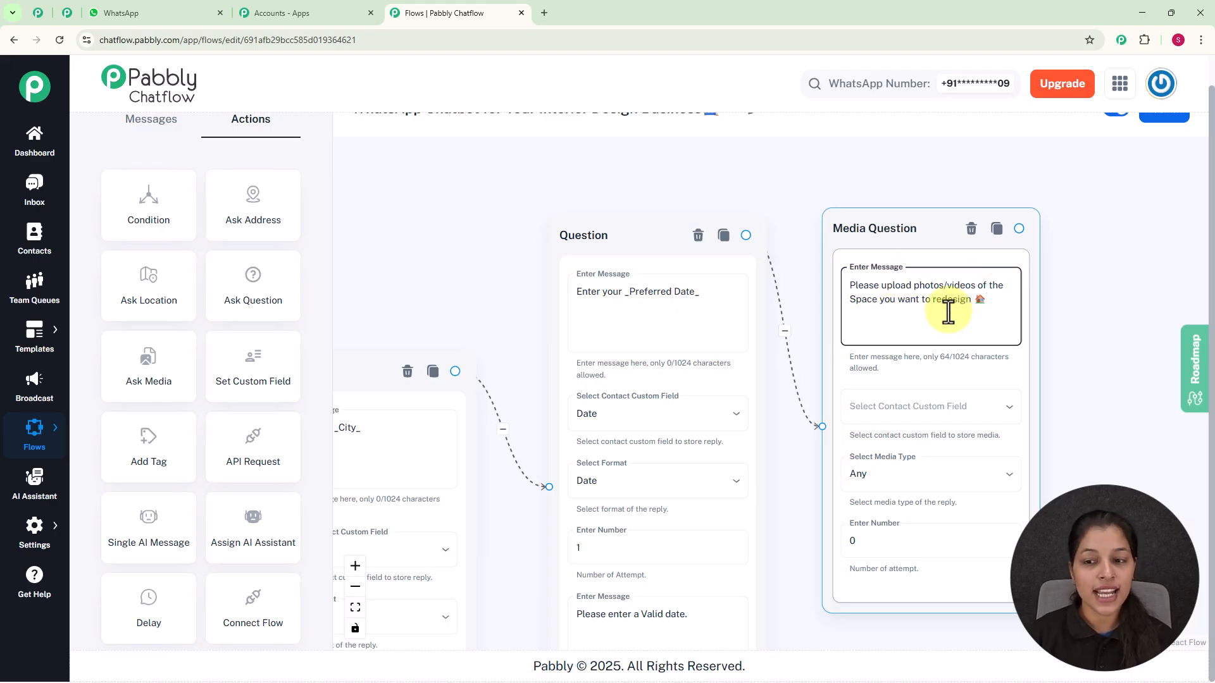
Store the media reply in the Photos contact custom field, keeping the media type as Any
{"action": "left_click", "coordinate": [917, 406]}
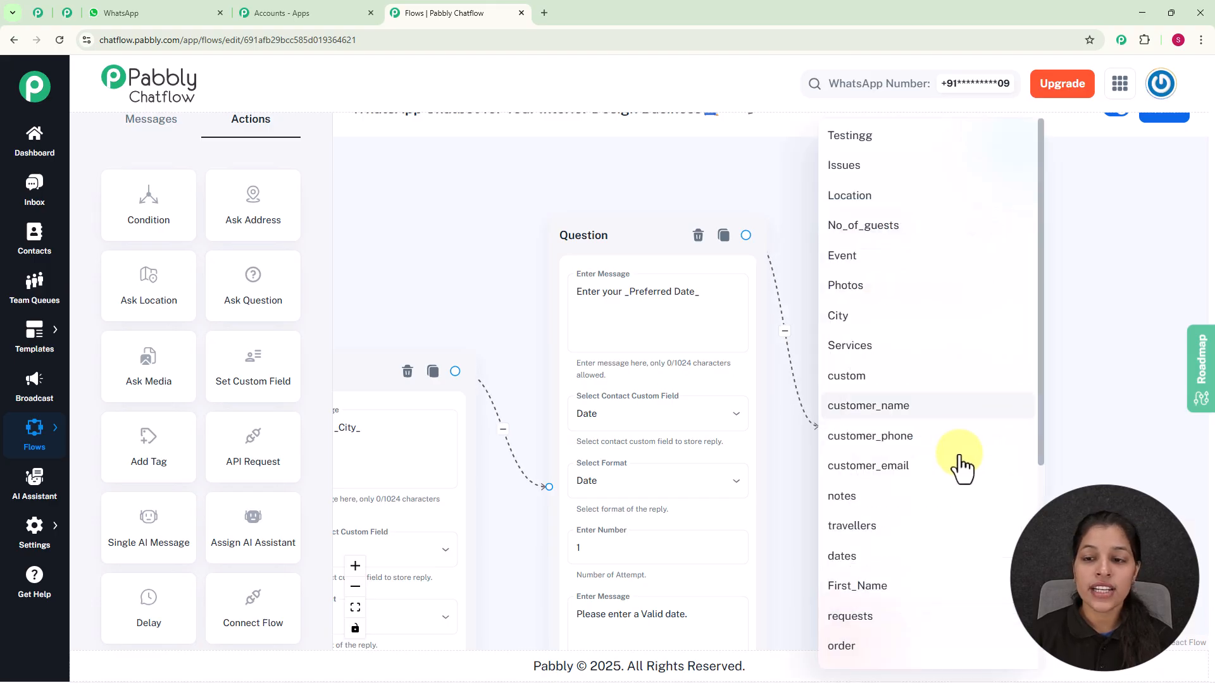
{"action": "left_click", "coordinate": [841, 291]}
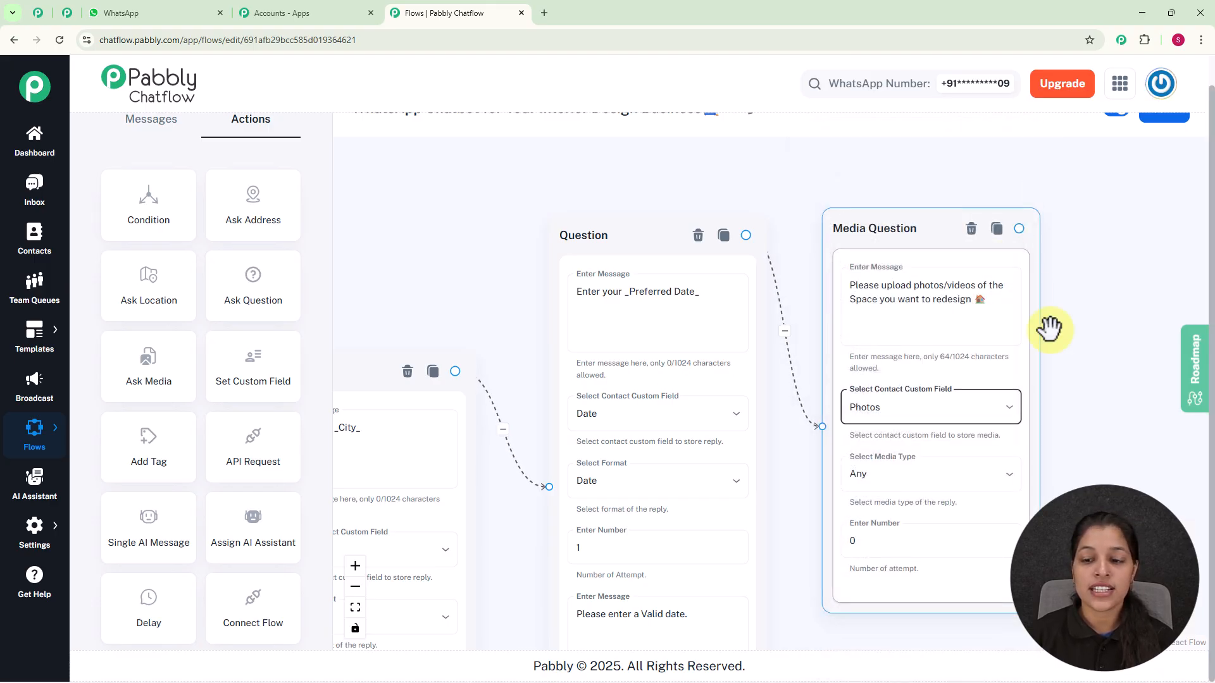
{"action": "left_click", "coordinate": [911, 475]}
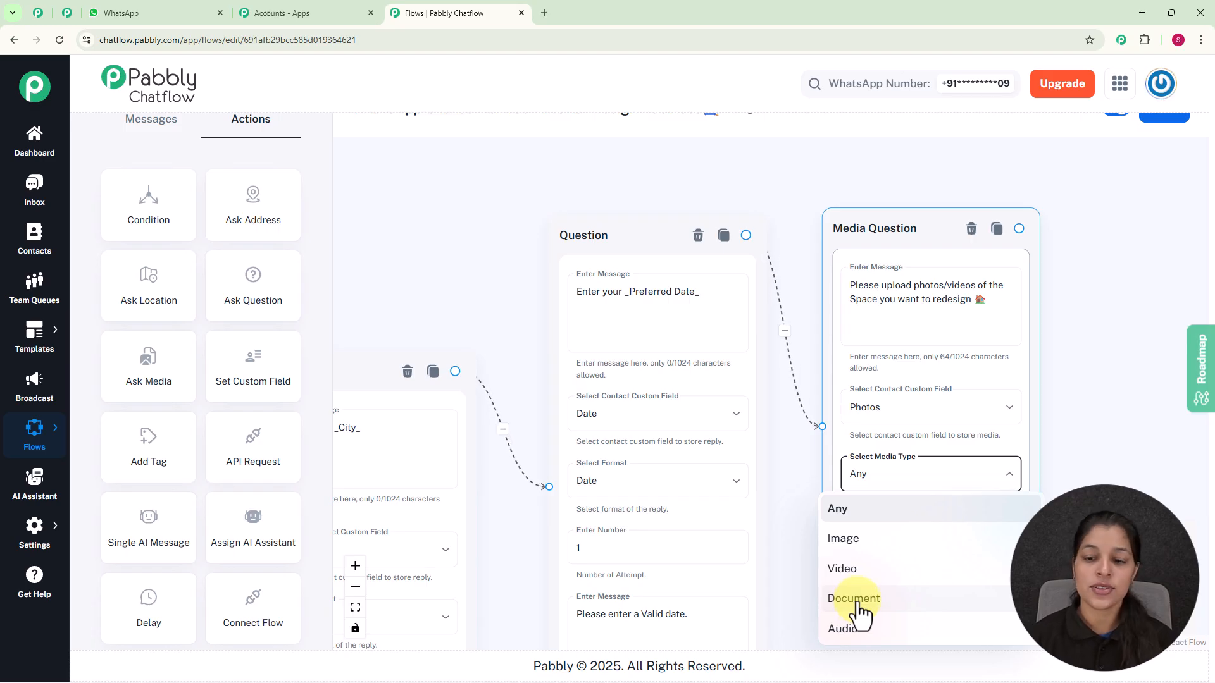
{"action": "left_click", "coordinate": [883, 473]}
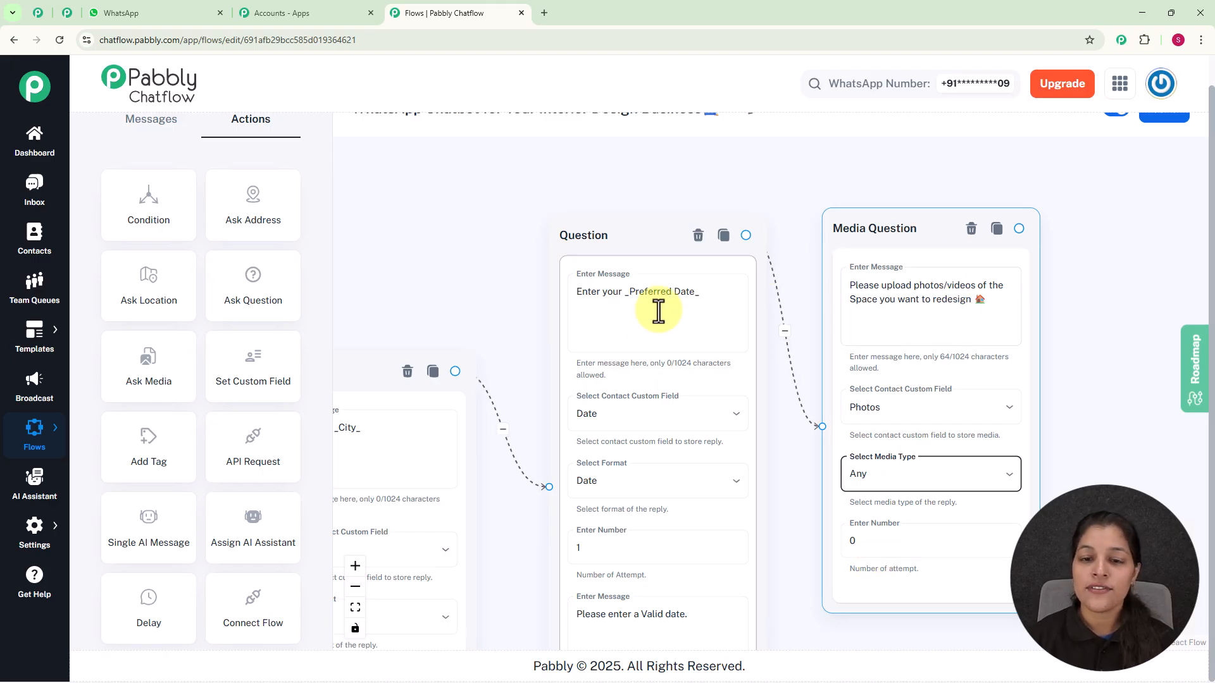
Add a Text Button node after the Media Question with the message "Thank you! Our design expert will get in touch shortly to confirm your consultation 👍"
{"action": "scroll", "coordinate": [932, 388], "scroll_direction": "down", "scroll_amount": 2}
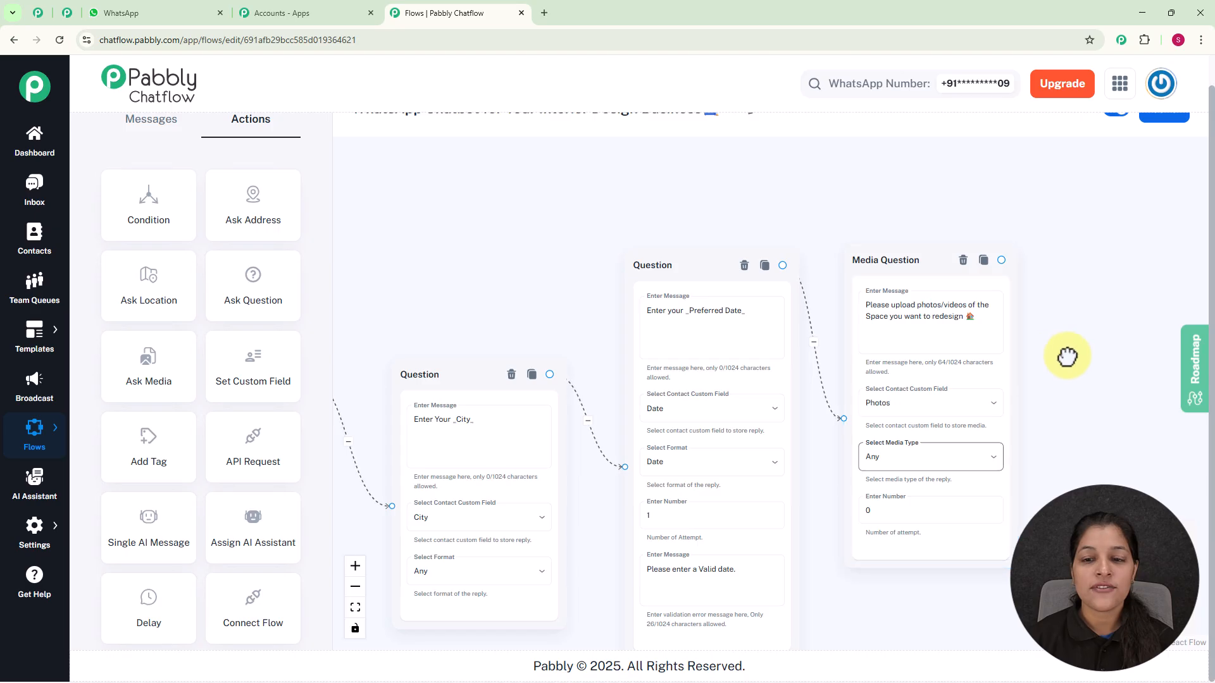
{"action": "left_click_drag", "start_coordinate": [1068, 353], "coordinate": [978, 393]}
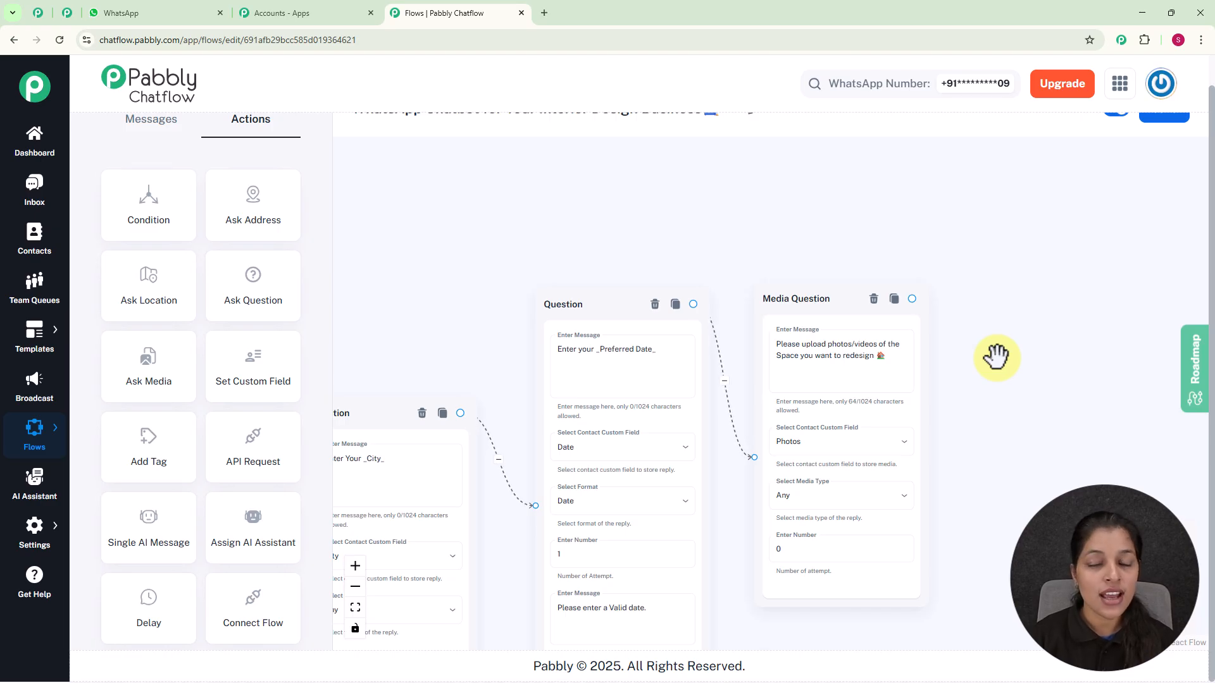
{"action": "left_click_drag", "start_coordinate": [912, 299], "coordinate": [1056, 318]}
{"action": "left_click", "coordinate": [1044, 415]}
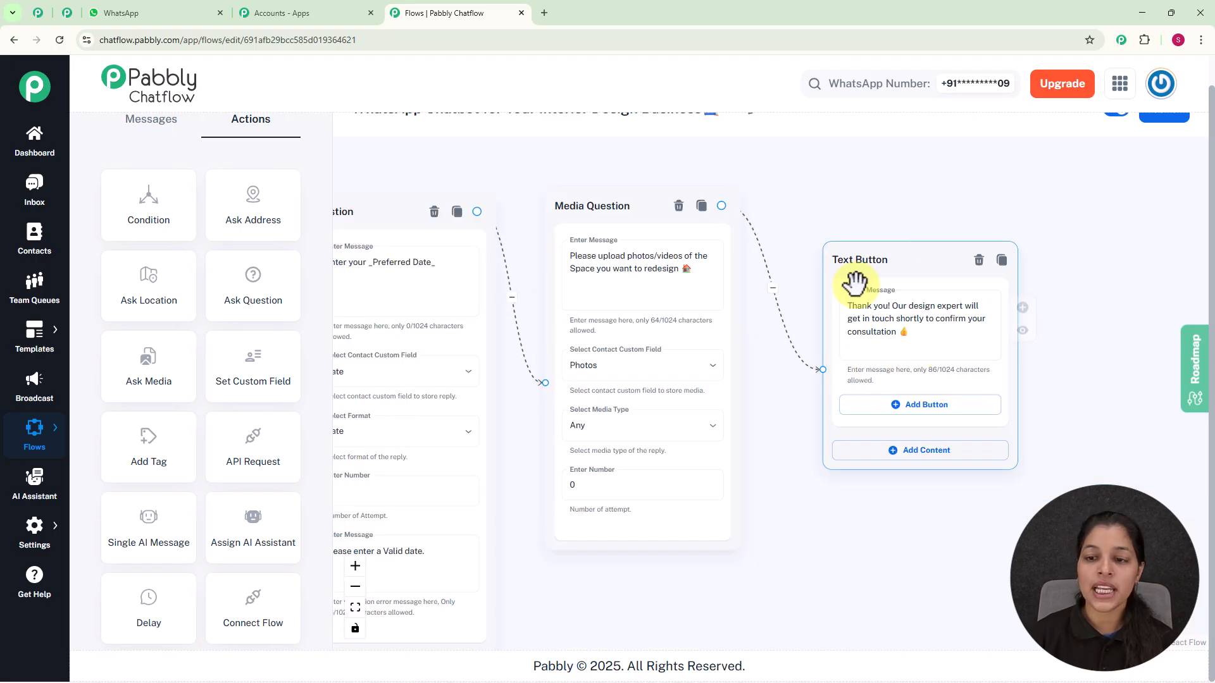
{"action": "left_click", "coordinate": [840, 317]}
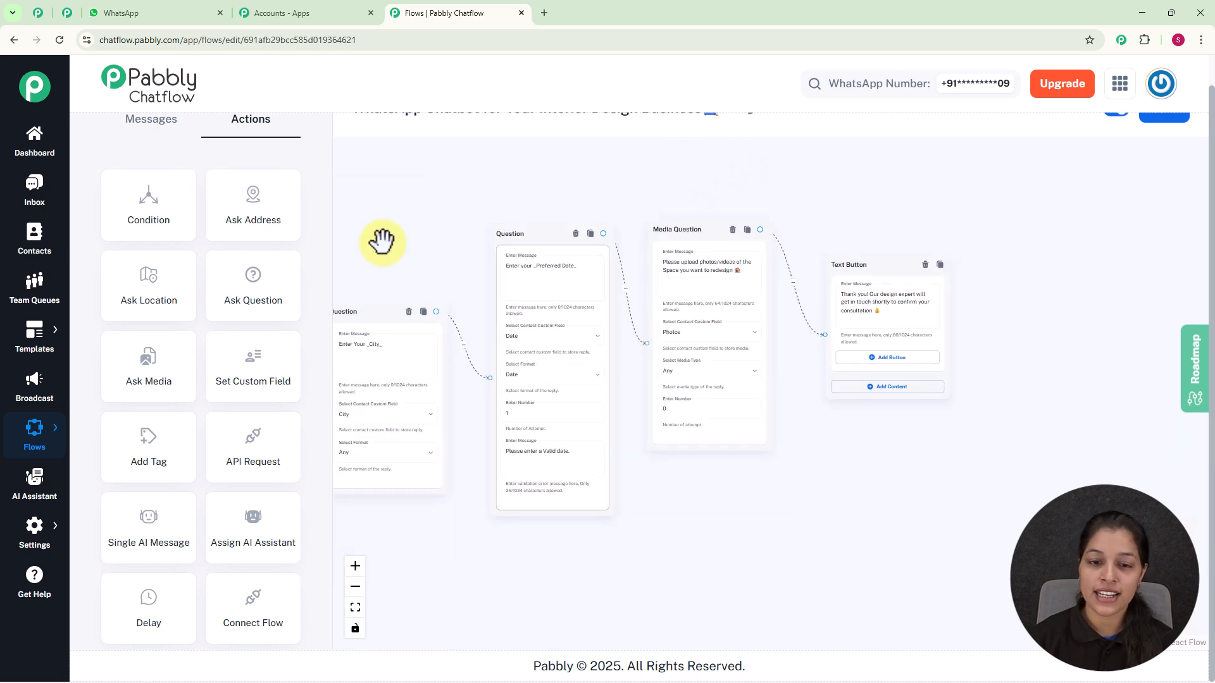
Add a Text Button node from the Contact Our Team button with a message that the team is ready to help, including a contact phone number
{"action": "left_click_drag", "start_coordinate": [466, 216], "coordinate": [866, 276]}
{"action": "left_click_drag", "start_coordinate": [764, 254], "coordinate": [1076, 170]}
{"action": "left_click_drag", "start_coordinate": [434, 230], "coordinate": [512, 190]}
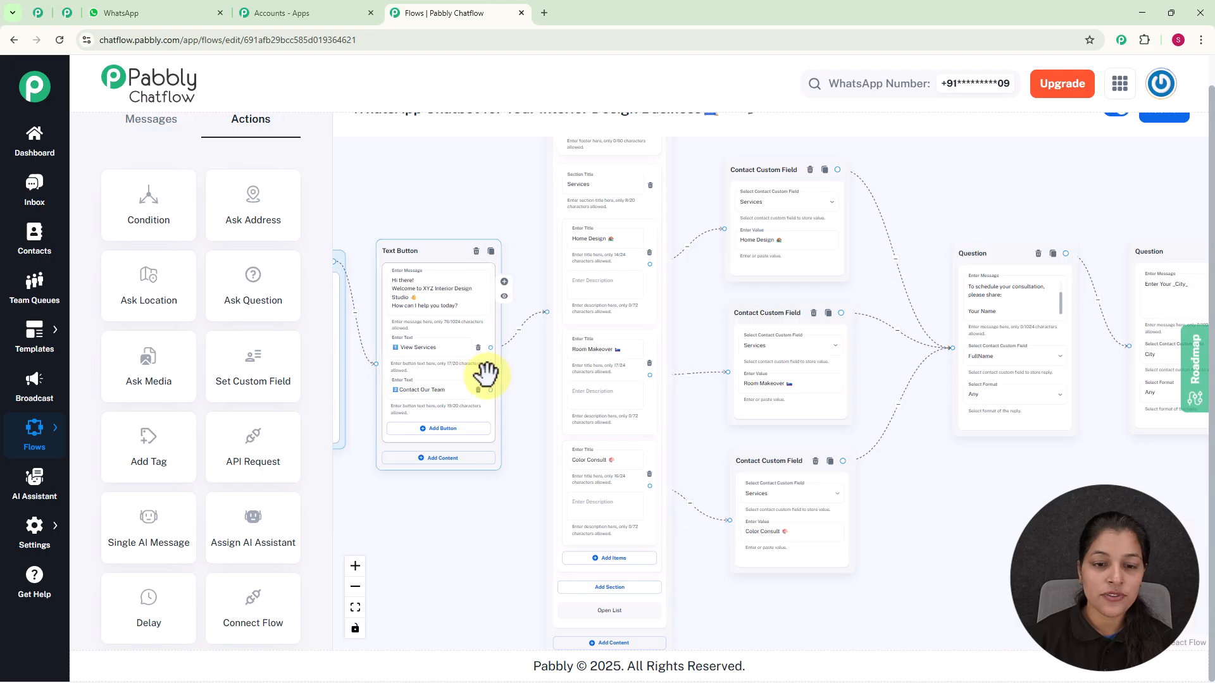
{"action": "left_click_drag", "start_coordinate": [490, 390], "coordinate": [582, 541]}
{"action": "left_click", "coordinate": [587, 573]}
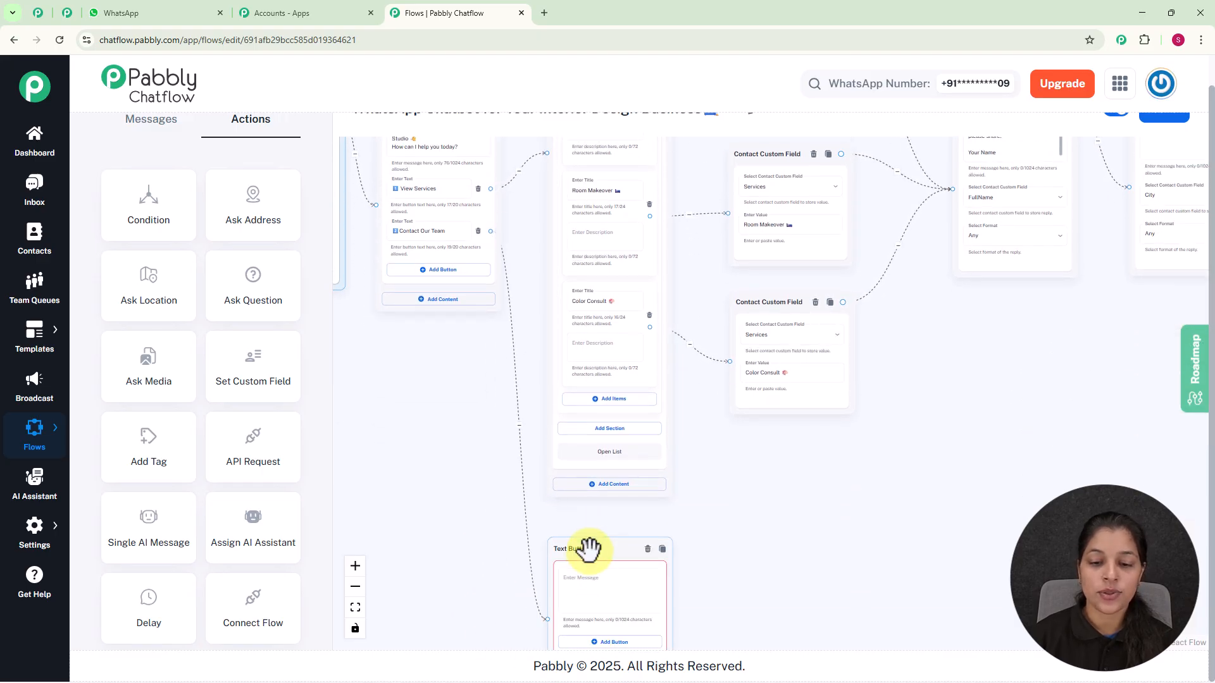
{"action": "scroll", "coordinate": [728, 512], "scroll_direction": "up", "scroll_amount": 1}
{"action": "left_click_drag", "start_coordinate": [730, 518], "coordinate": [794, 260]}
{"action": "scroll", "coordinate": [725, 402], "scroll_direction": "up", "scroll_amount": 3}
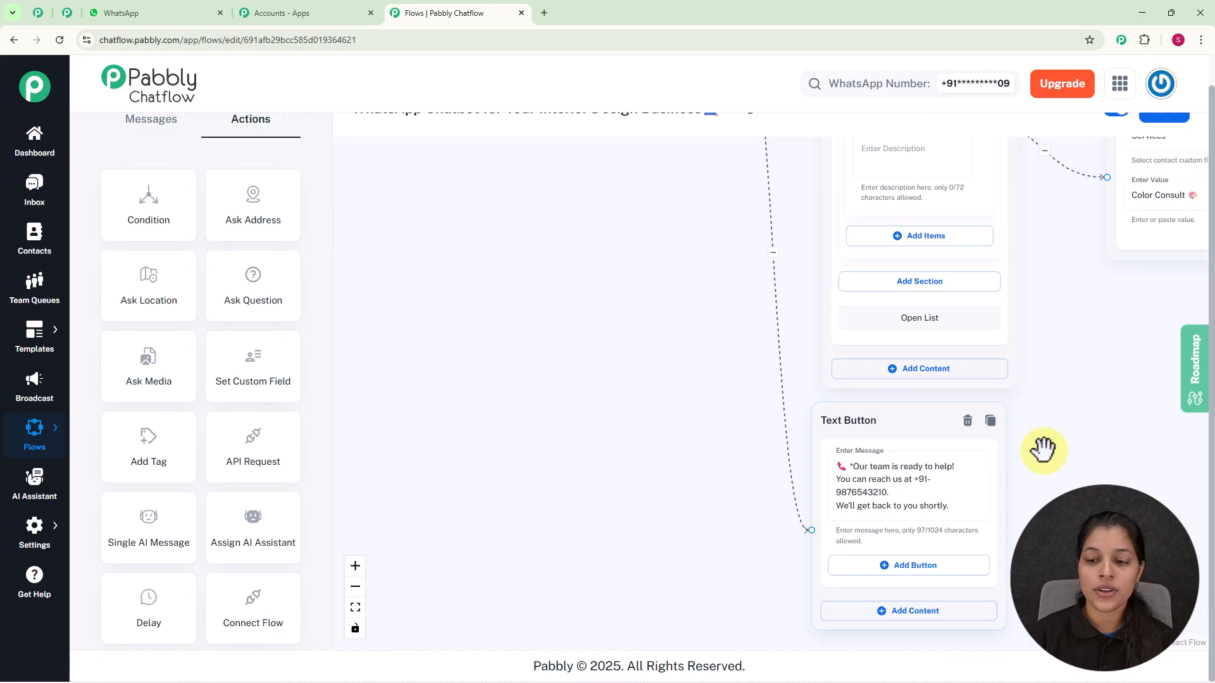
{"action": "left_click_drag", "start_coordinate": [1041, 447], "coordinate": [796, 369]}
{"action": "scroll", "coordinate": [813, 429], "scroll_direction": "up", "scroll_amount": 2}
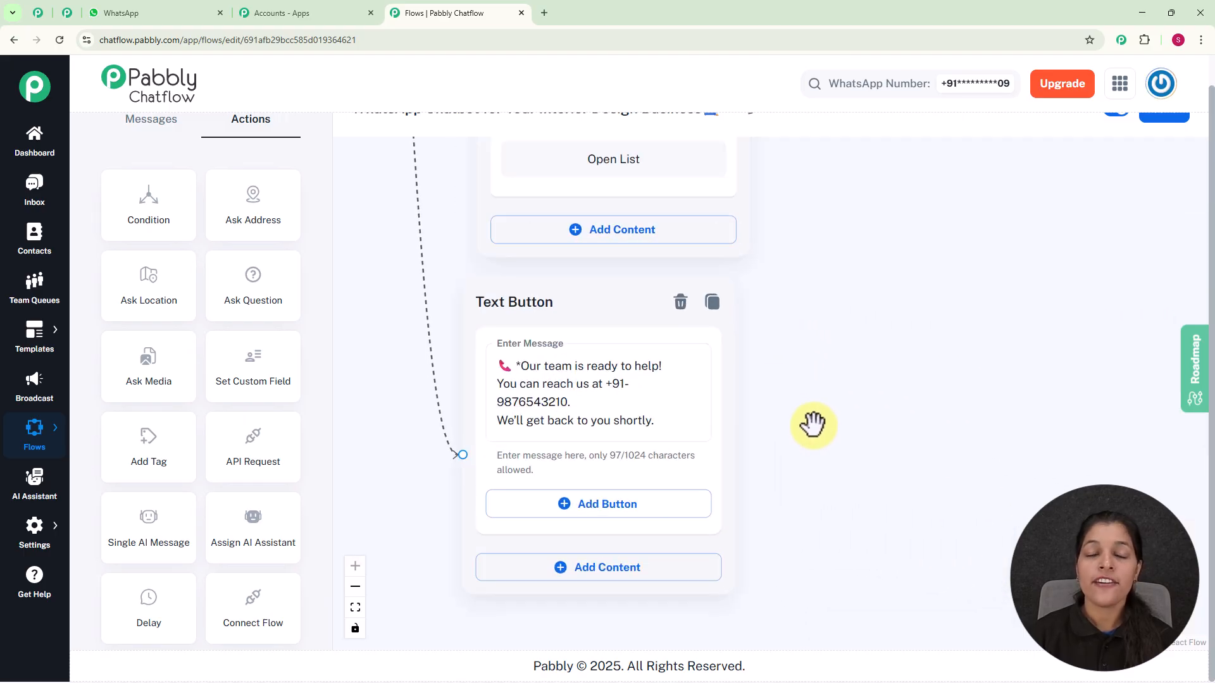
Save the chatbot flow
{"action": "scroll", "coordinate": [837, 341], "scroll_direction": "down", "scroll_amount": 4}
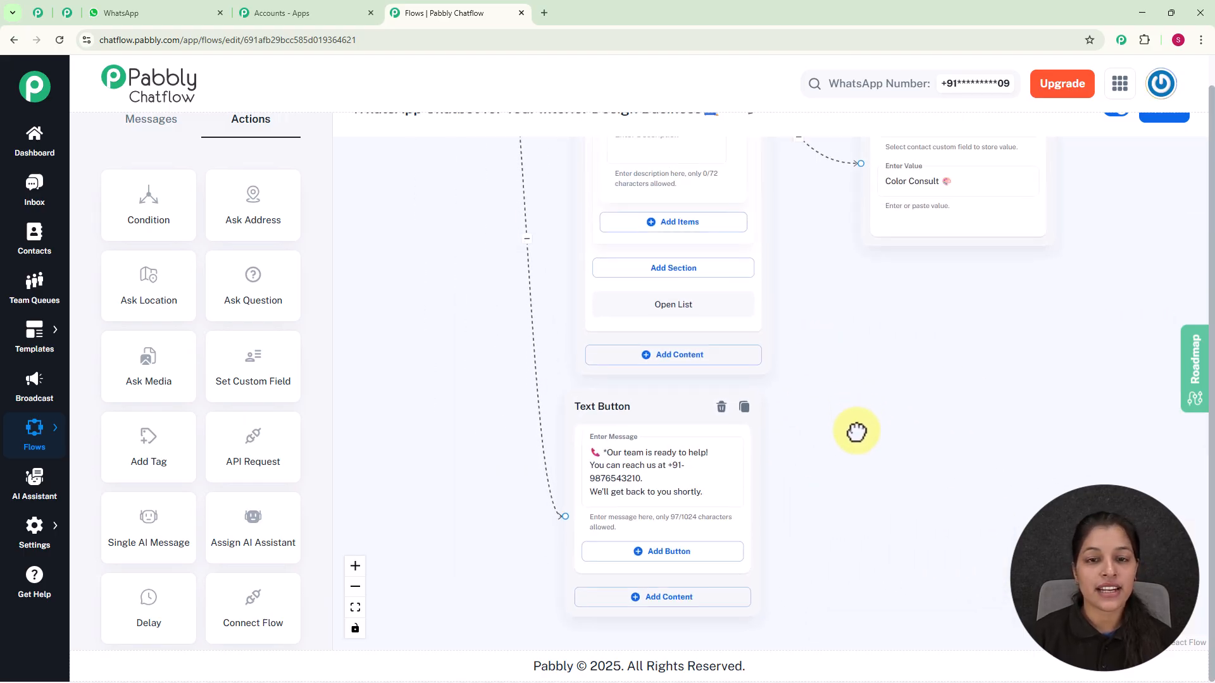
{"action": "left_click_drag", "start_coordinate": [856, 430], "coordinate": [856, 522]}
{"action": "scroll", "coordinate": [914, 440], "scroll_direction": "down", "scroll_amount": 3}
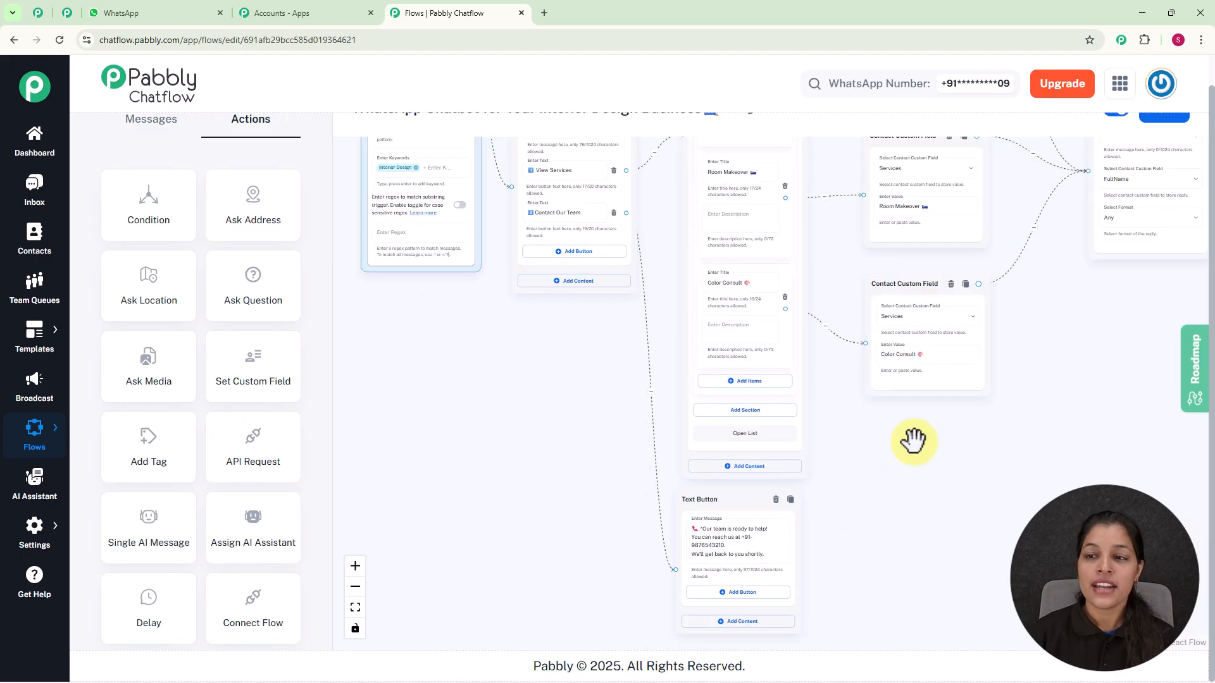
{"action": "left_click_drag", "start_coordinate": [954, 483], "coordinate": [849, 553]}
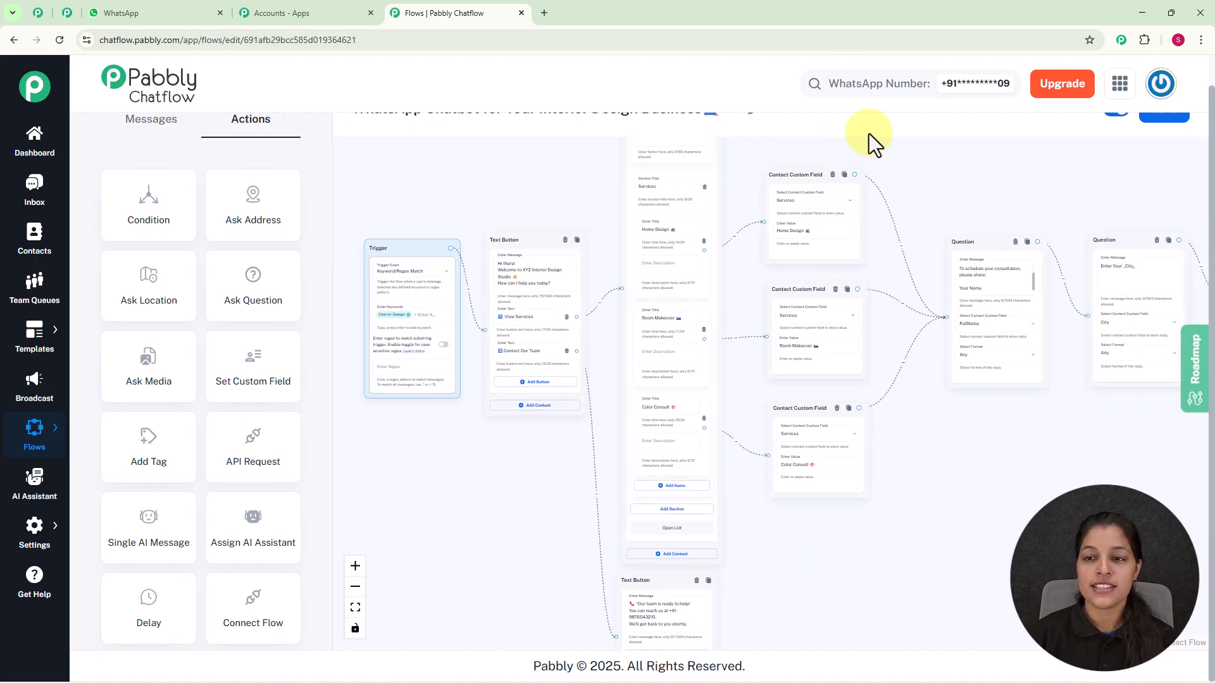
{"action": "scroll", "coordinate": [857, 120], "scroll_direction": "up", "scroll_amount": 1}
{"action": "scroll", "coordinate": [1012, 237], "scroll_direction": "down", "scroll_amount": 2}
{"action": "left_click_drag", "start_coordinate": [1011, 236], "coordinate": [835, 314]}
{"action": "left_click", "coordinate": [1188, 149]}
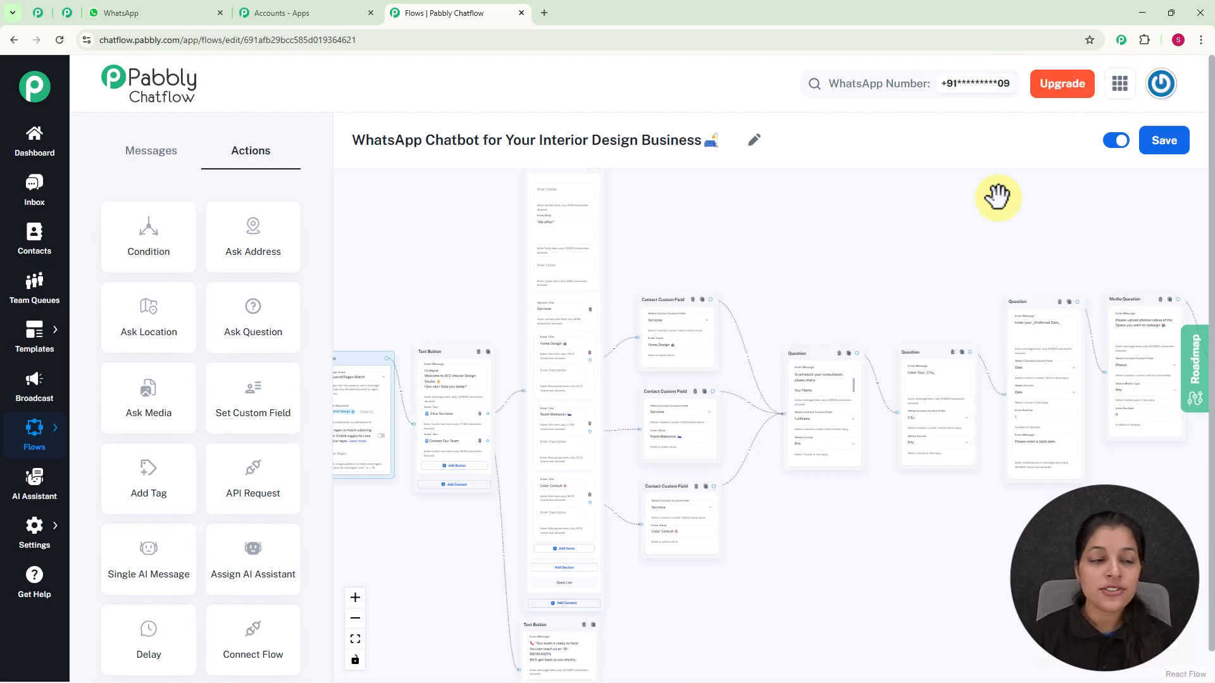
Open the Inbox and review the test contact's conversation with the chatbot
{"action": "left_click", "coordinate": [33, 188]}
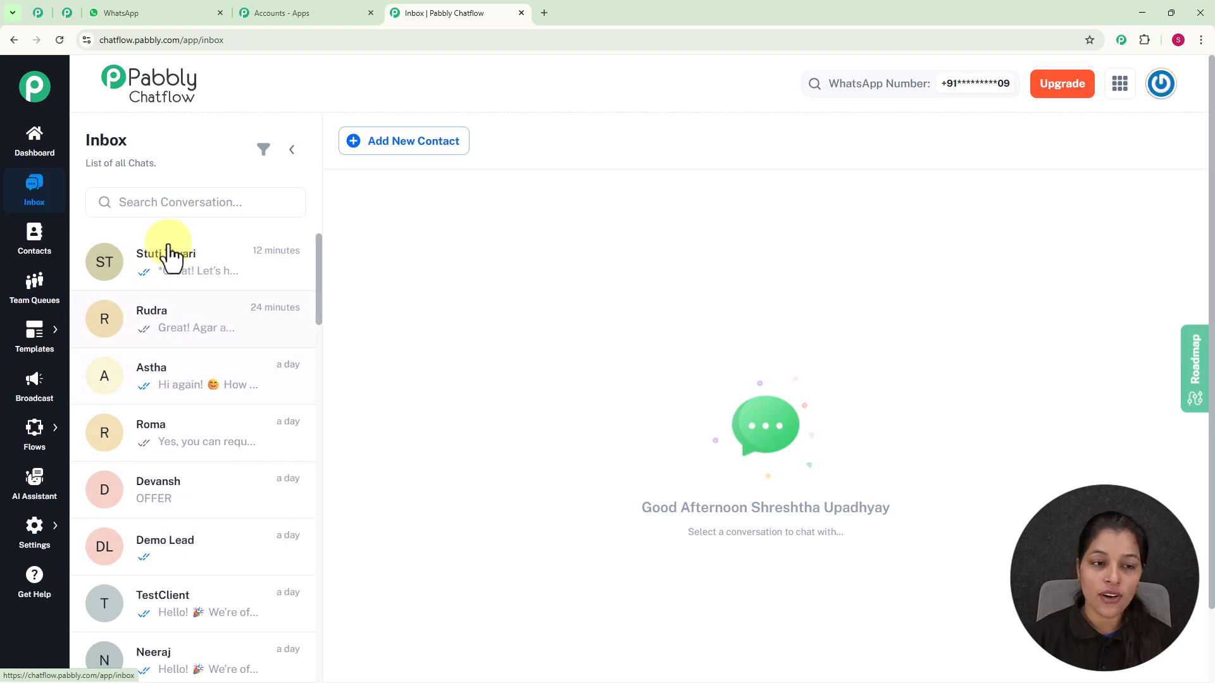
{"action": "left_click", "coordinate": [217, 293]}
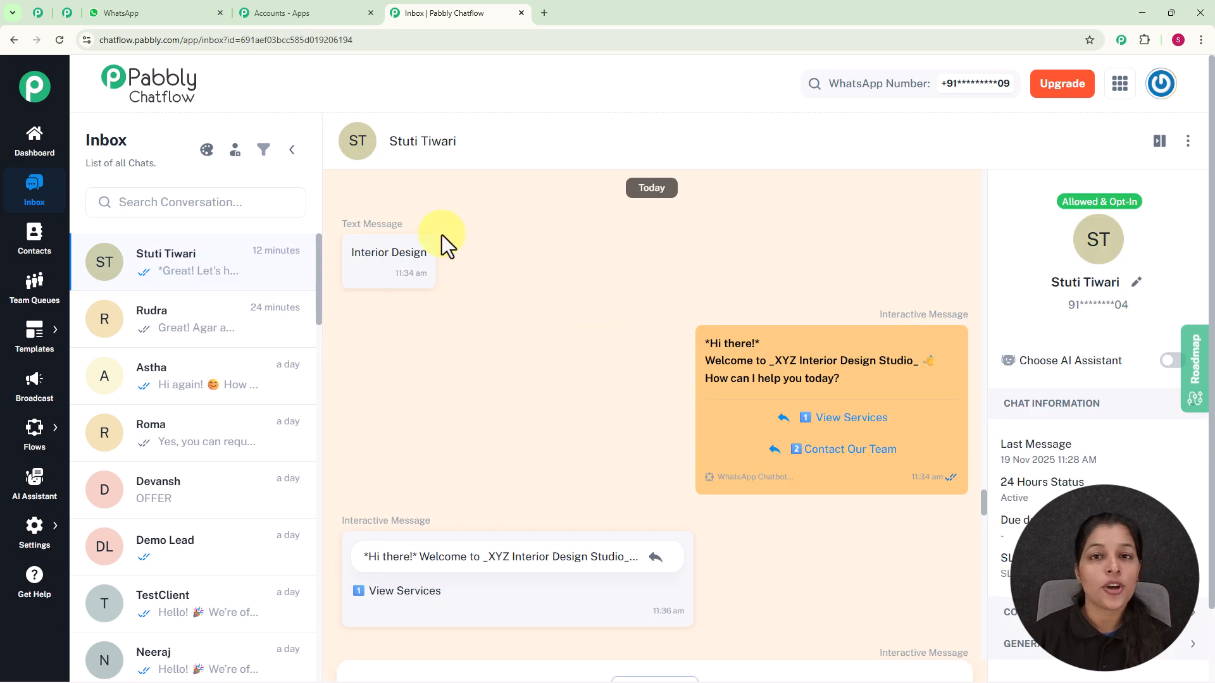
{"action": "mouse_move", "coordinate": [688, 386]}
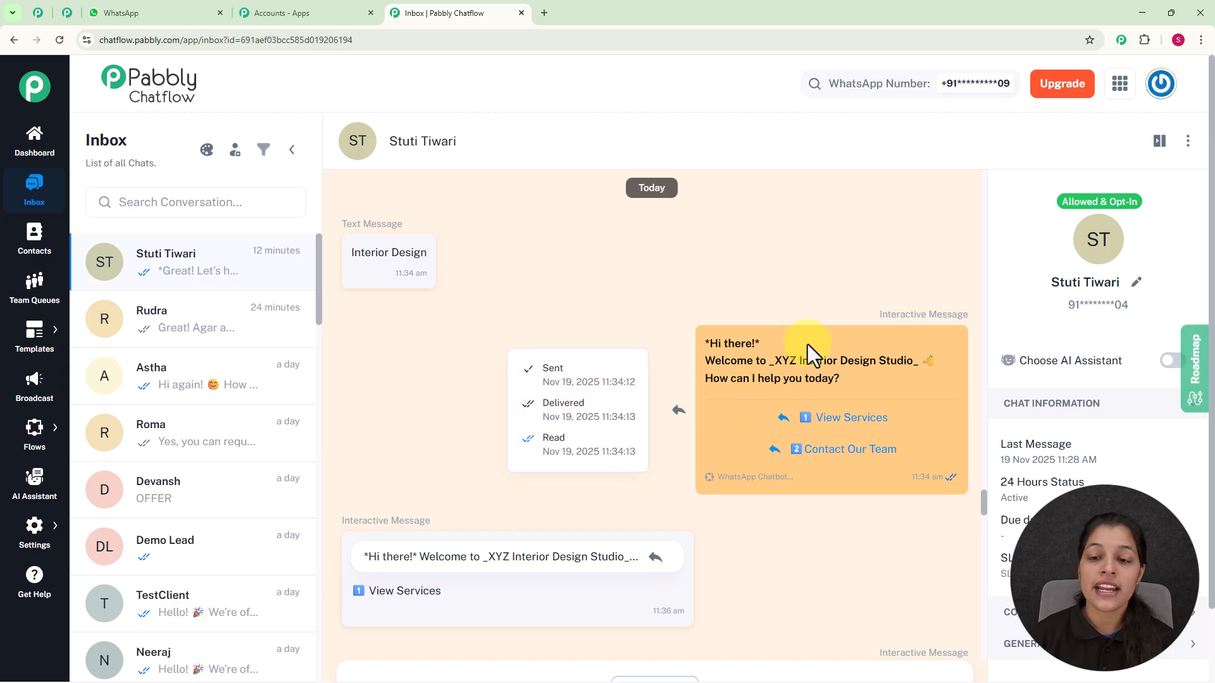
{"action": "scroll", "coordinate": [807, 345], "scroll_direction": "down", "scroll_amount": 2}
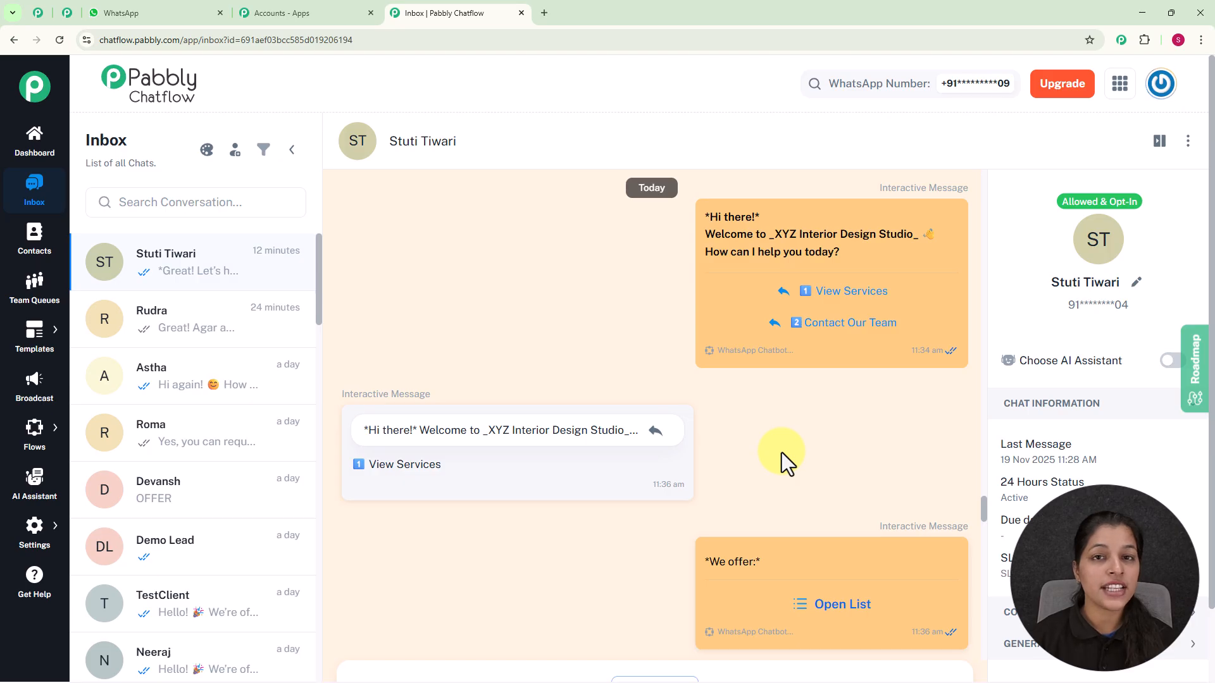
{"action": "mouse_move", "coordinate": [31, 430]}
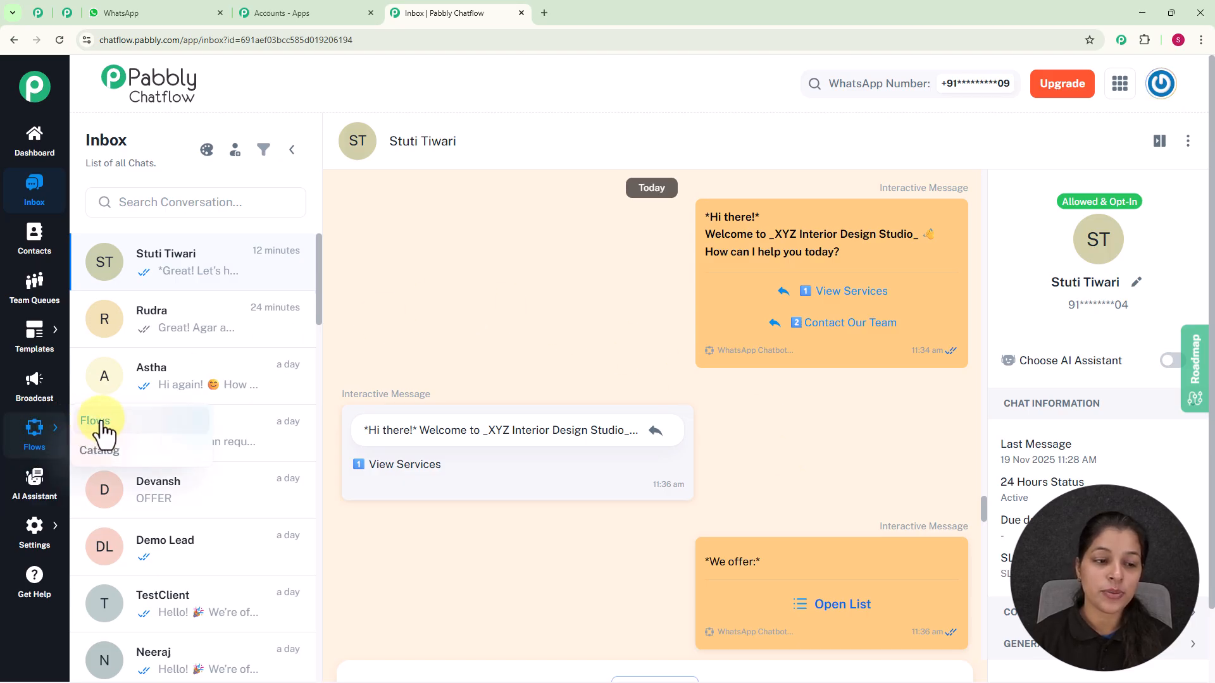
Open the share link for the "WhatsApp Chatbot for Your Interior Design Business" flow in the Flows list, then close it
{"action": "left_click", "coordinate": [100, 423]}
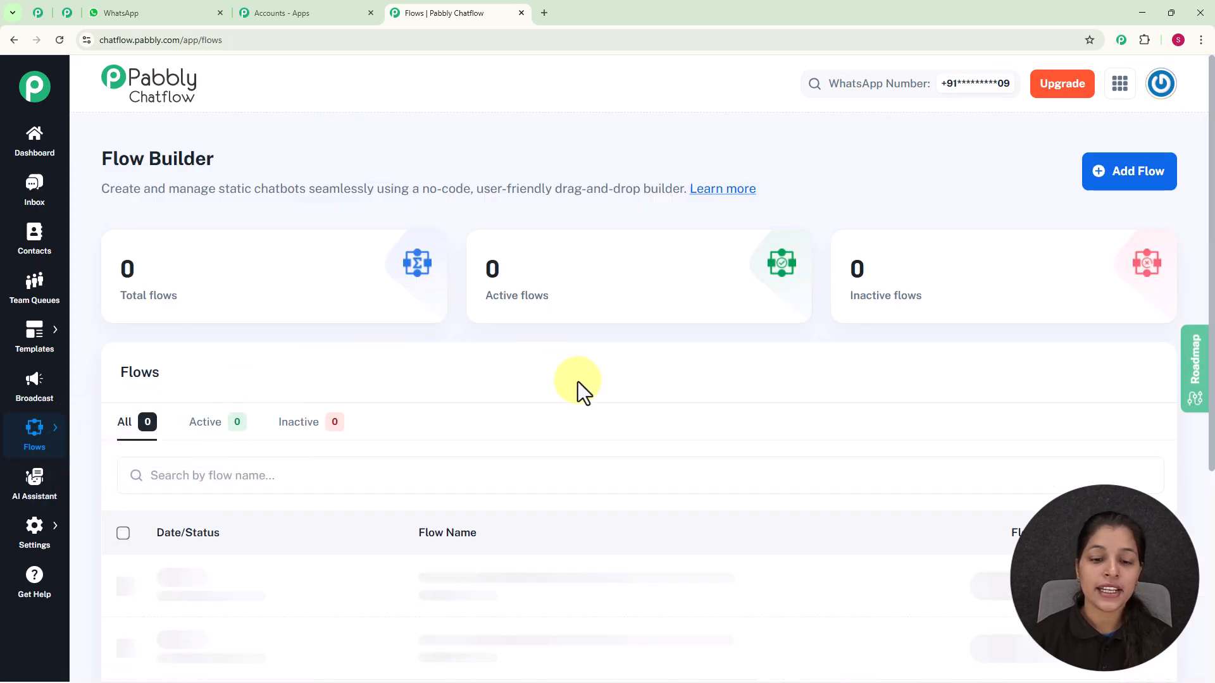
{"action": "scroll", "coordinate": [578, 381], "scroll_direction": "down", "scroll_amount": 5}
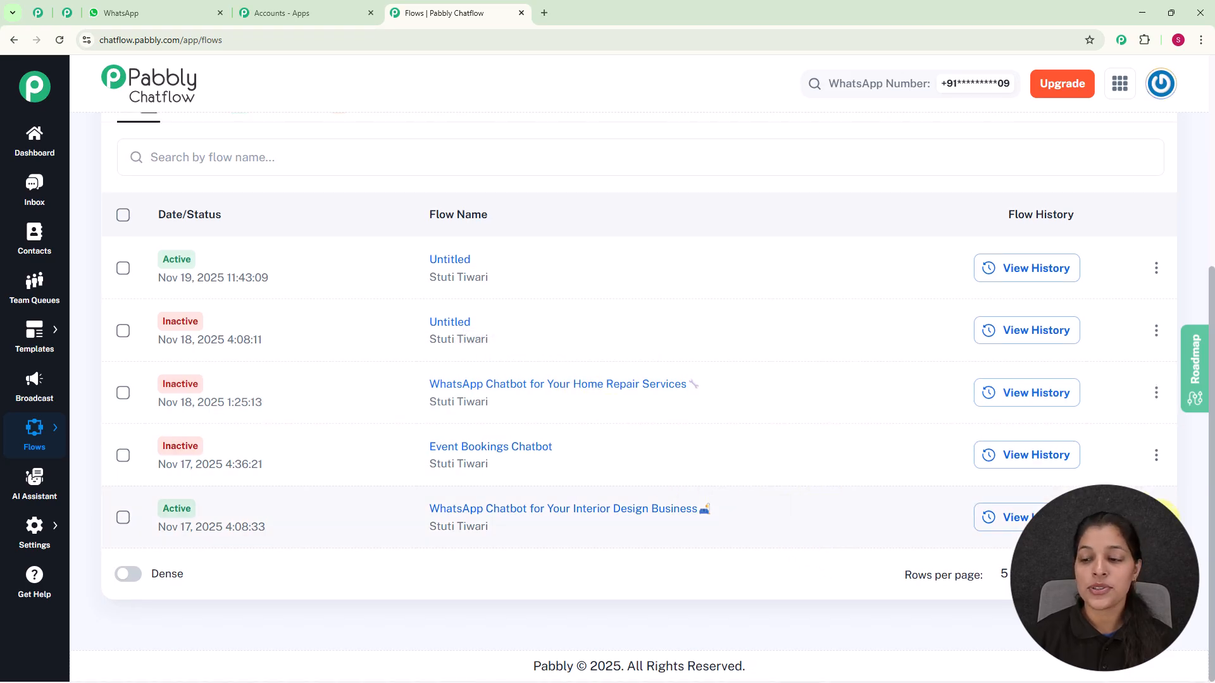
{"action": "left_click", "coordinate": [1156, 517]}
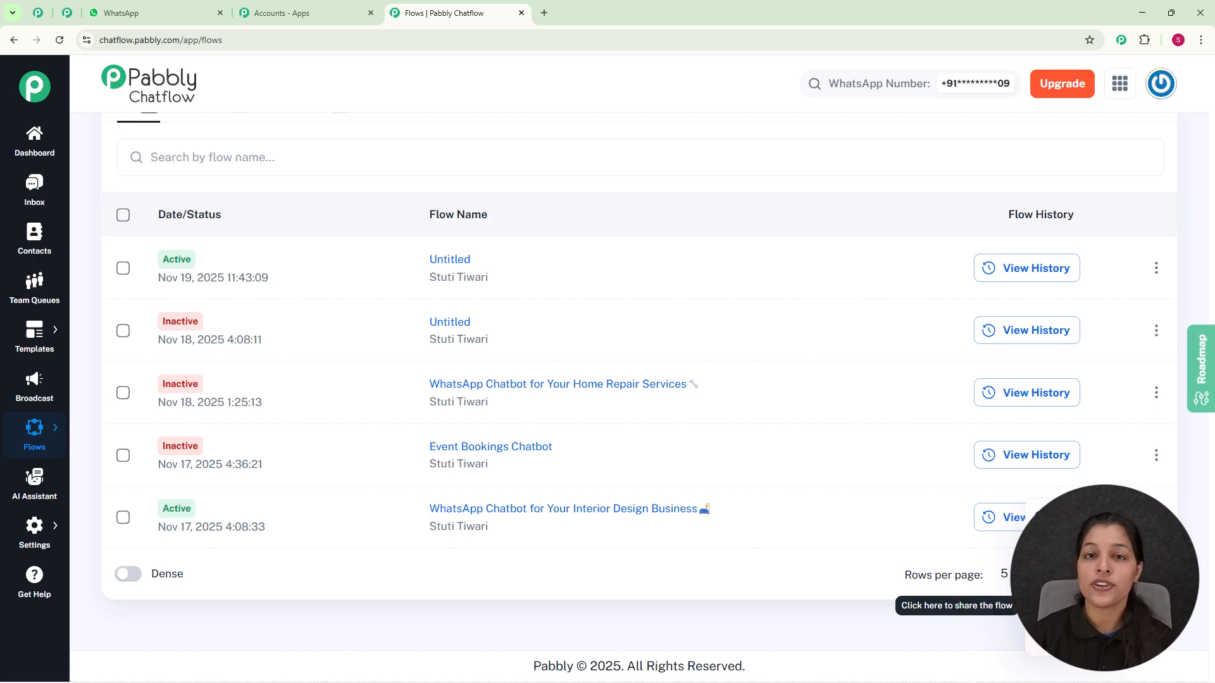
{"action": "left_click", "coordinate": [1050, 605]}
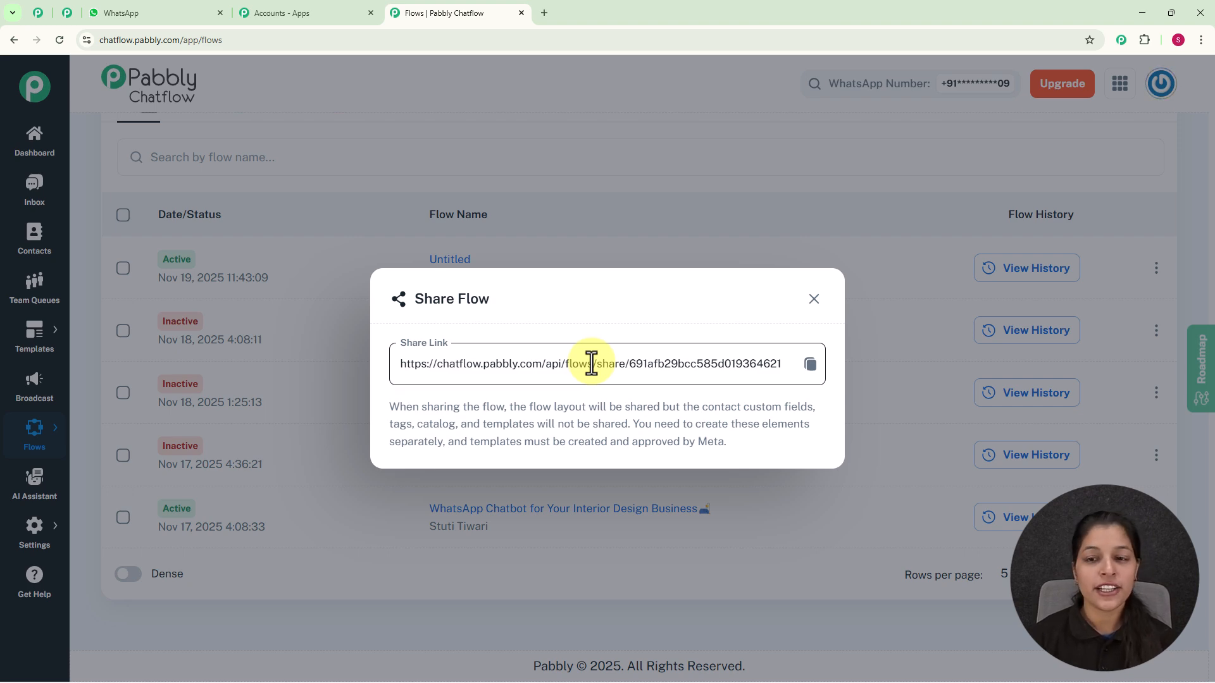
{"action": "left_click", "coordinate": [804, 305]}
{"action": "scroll", "coordinate": [806, 317], "scroll_direction": "up", "scroll_amount": 4}
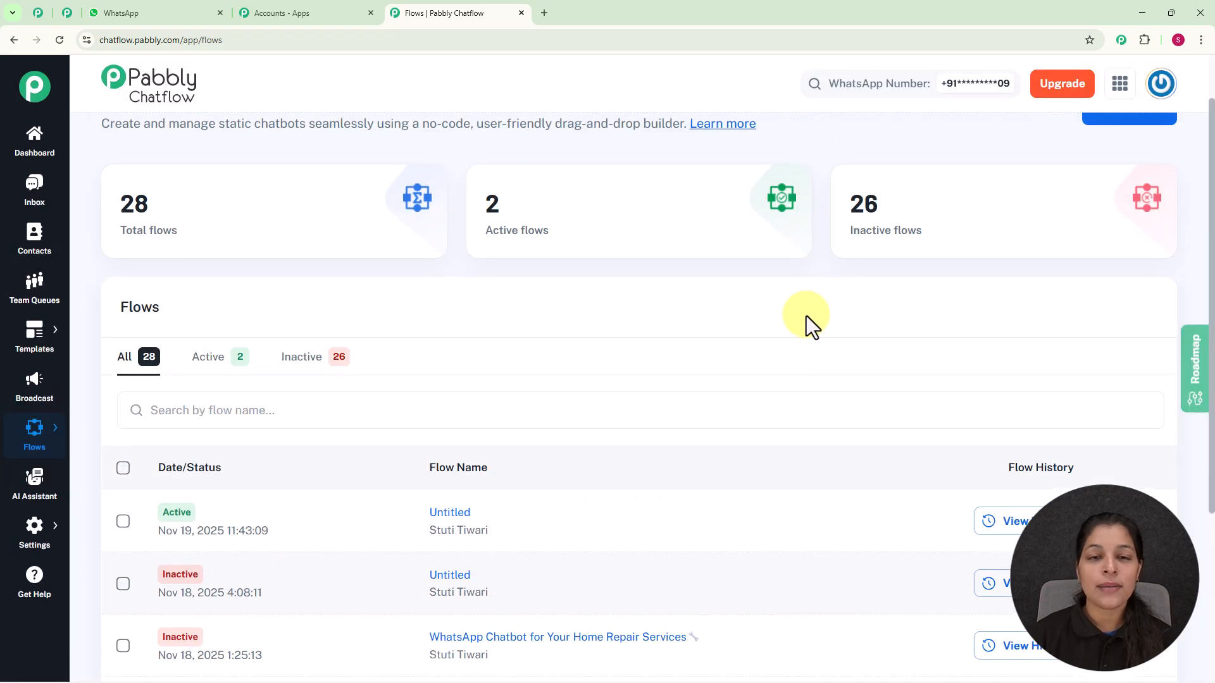
{"action": "scroll", "coordinate": [805, 316], "scroll_direction": "up", "scroll_amount": 1}
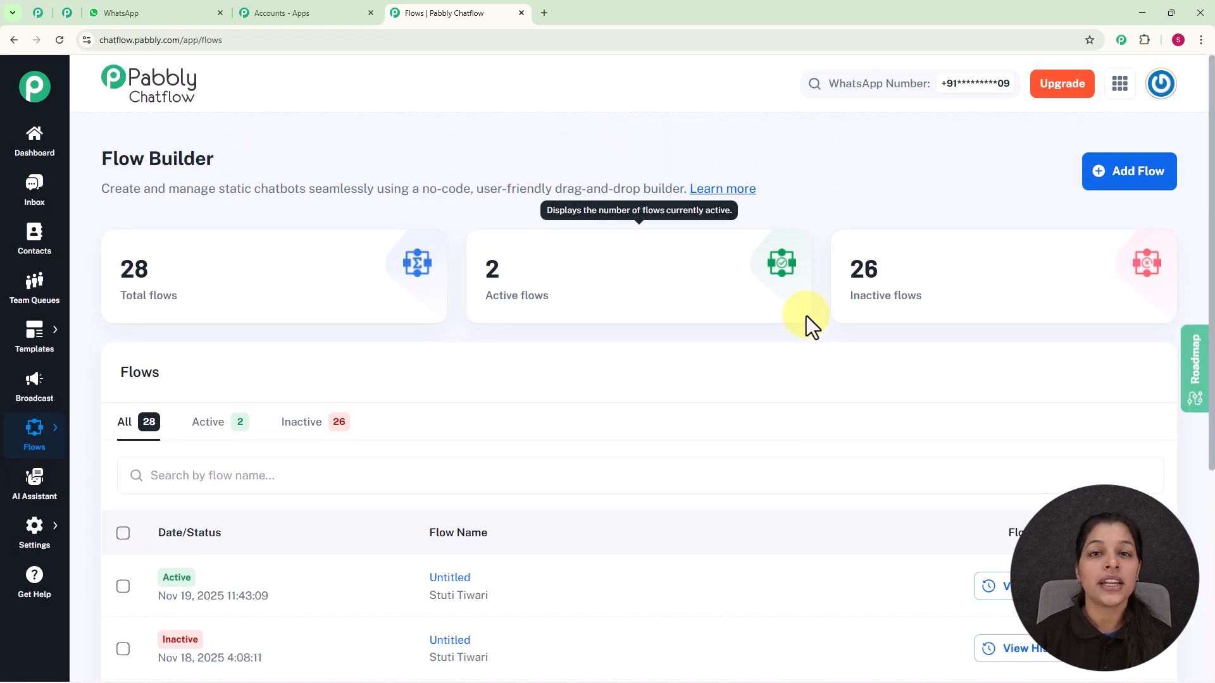